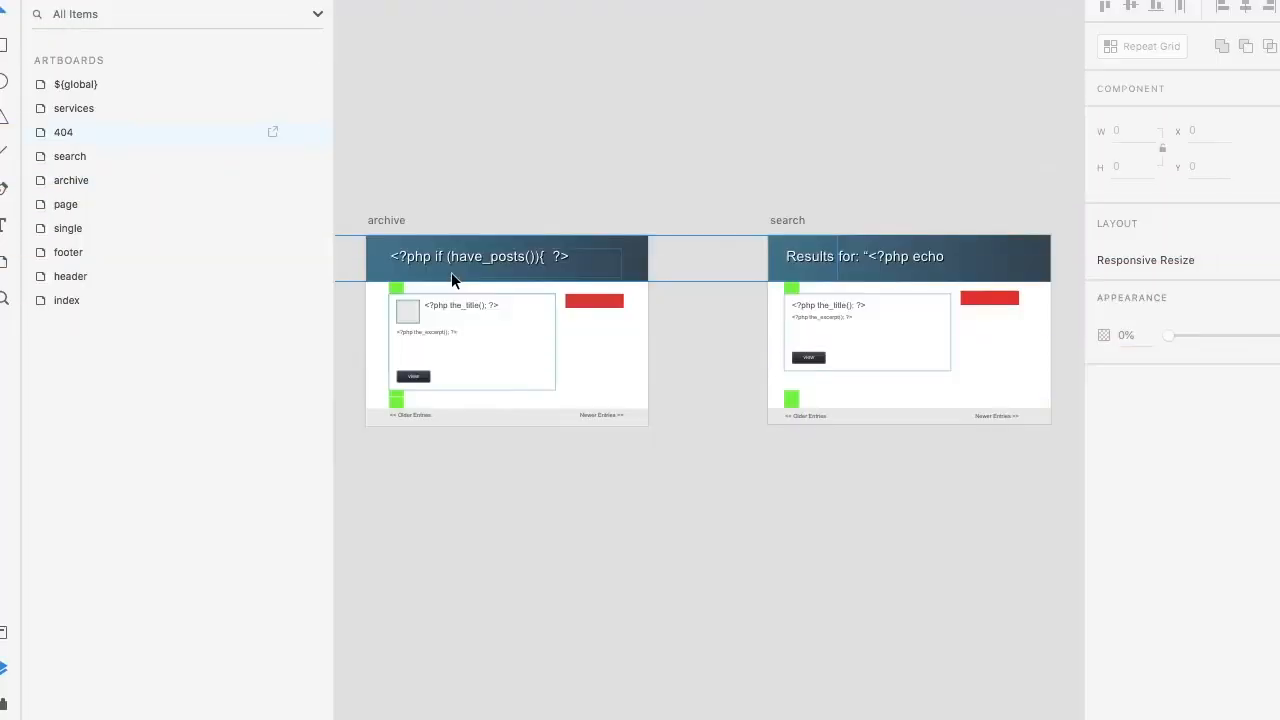
# Examine the archive artboard's top-level layers: archive header, ${div|posts}, ${fix} and archive nav
pyautogui.scroll(3, 451, 272)
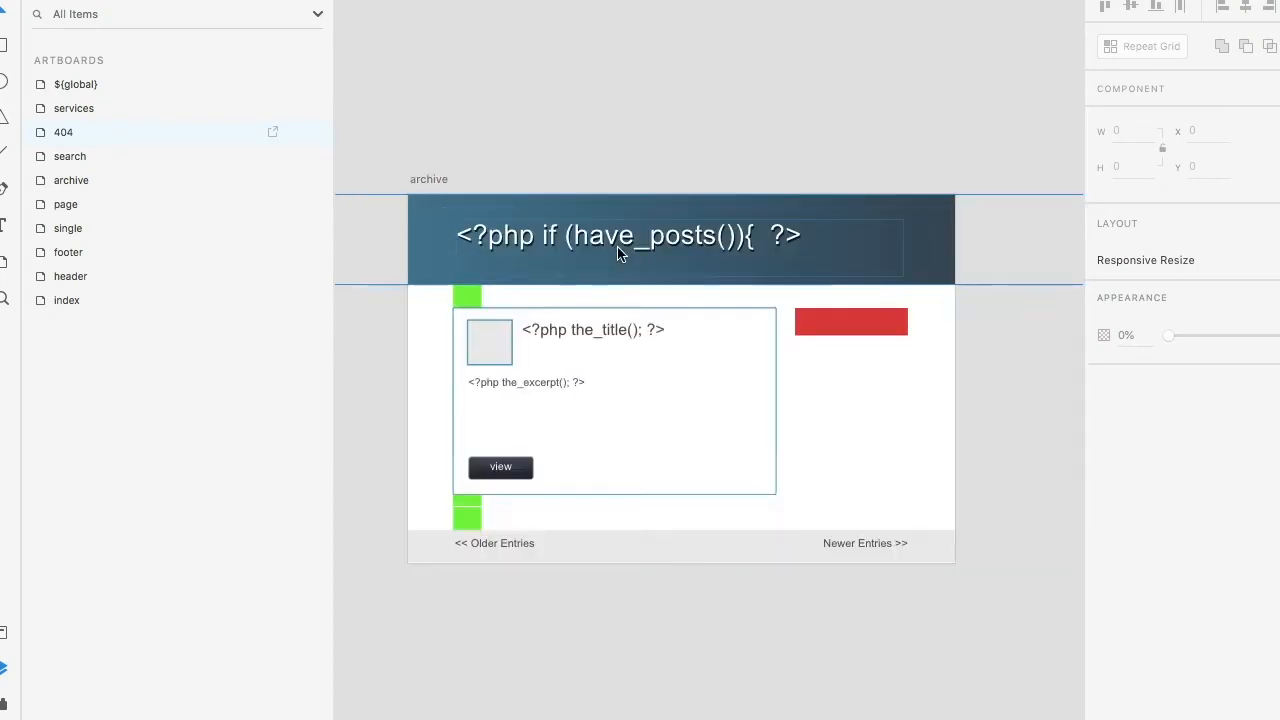
pyautogui.click(563, 233)
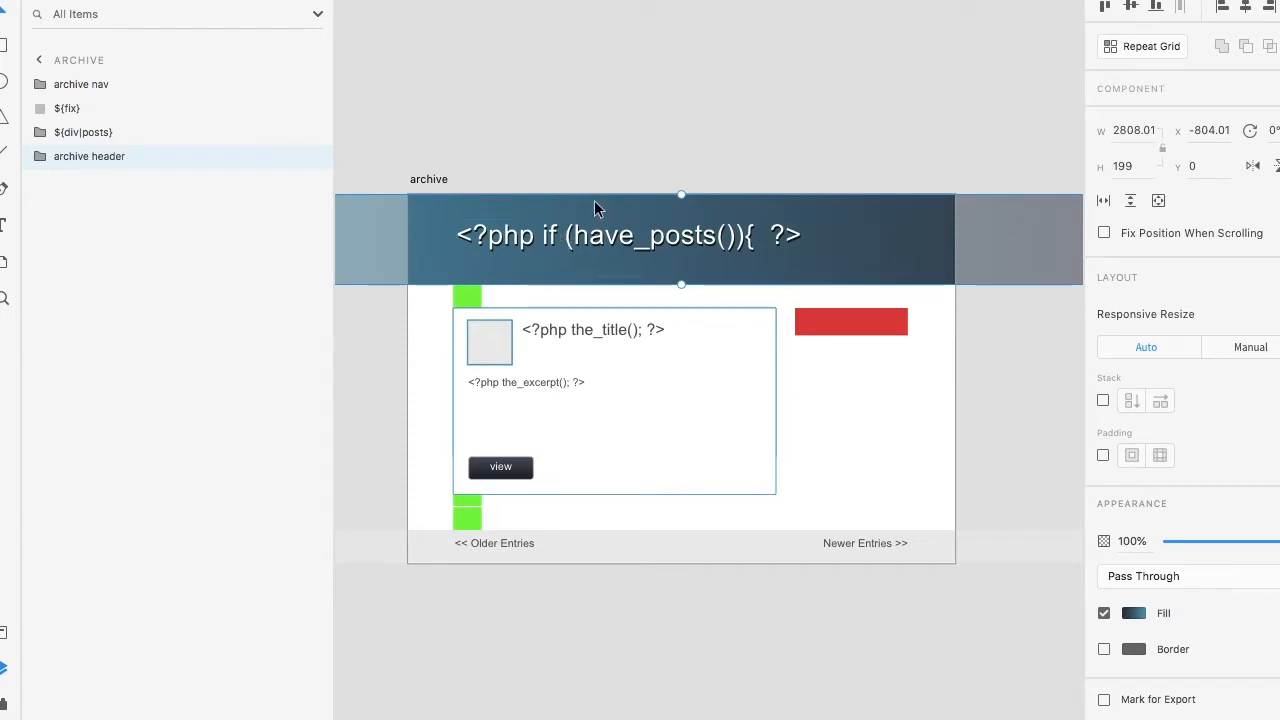
pyautogui.click(52, 135)
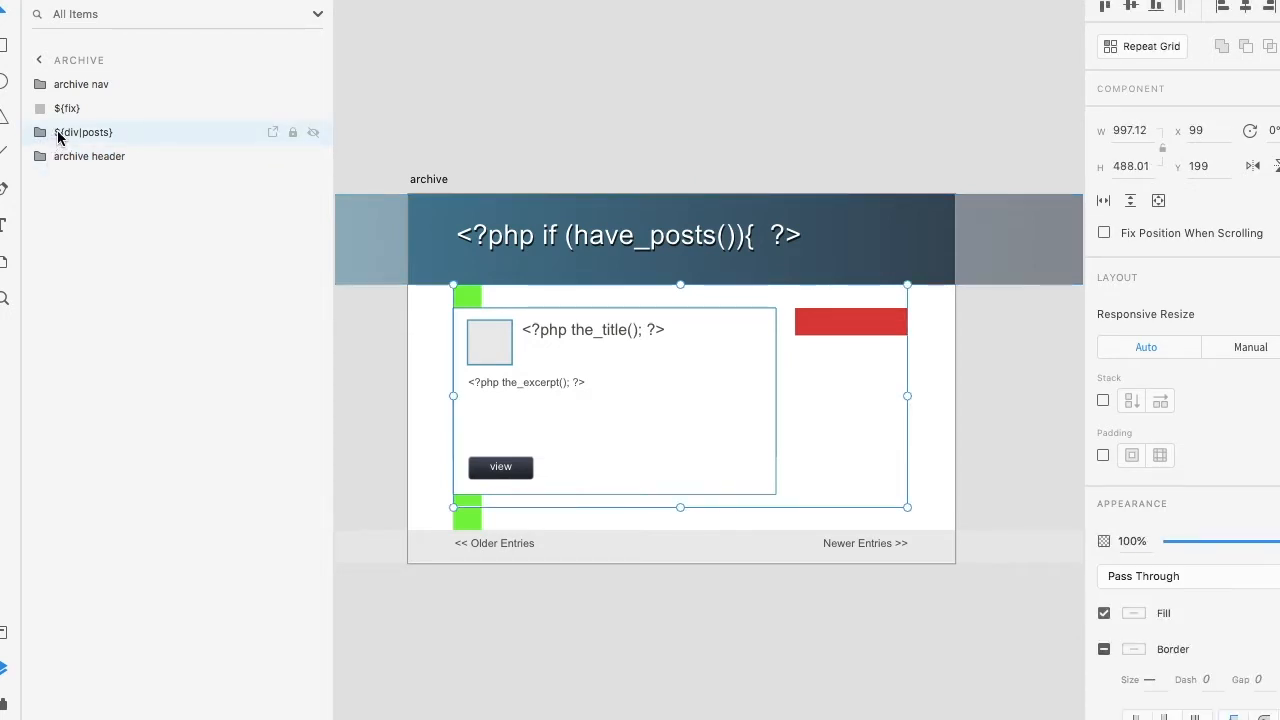
pyautogui.click(70, 110)
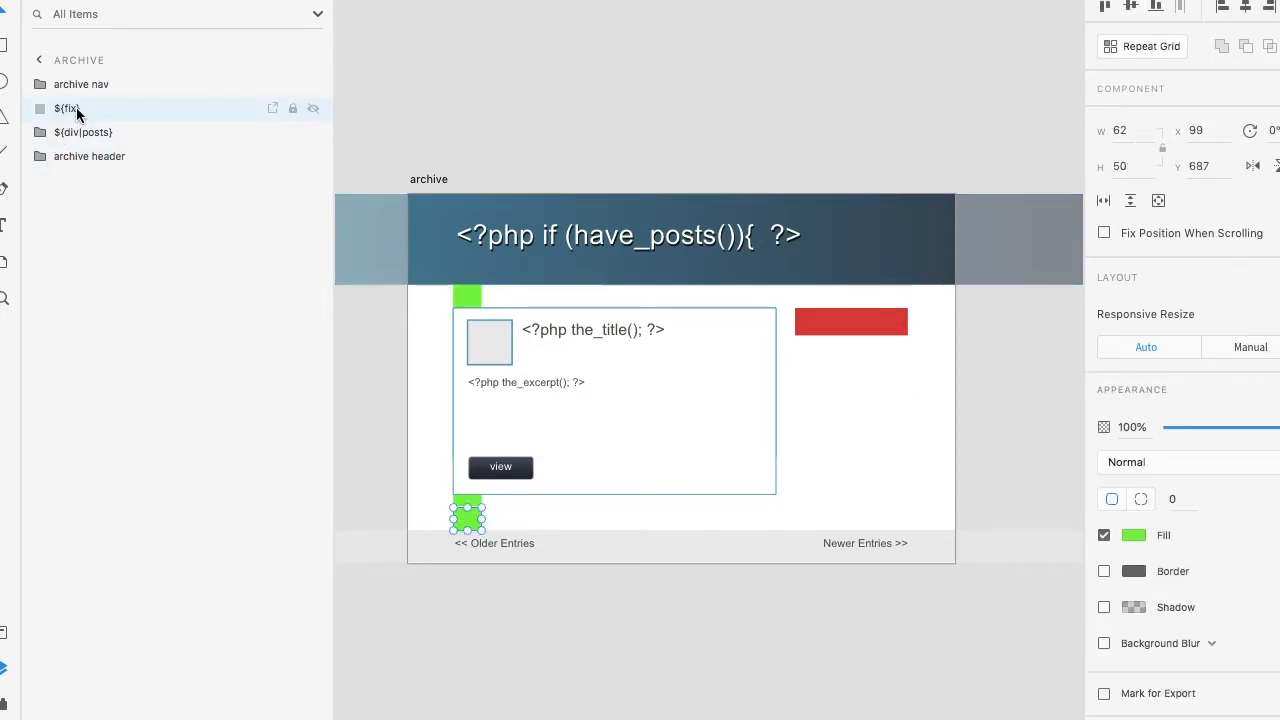
pyautogui.click(84, 85)
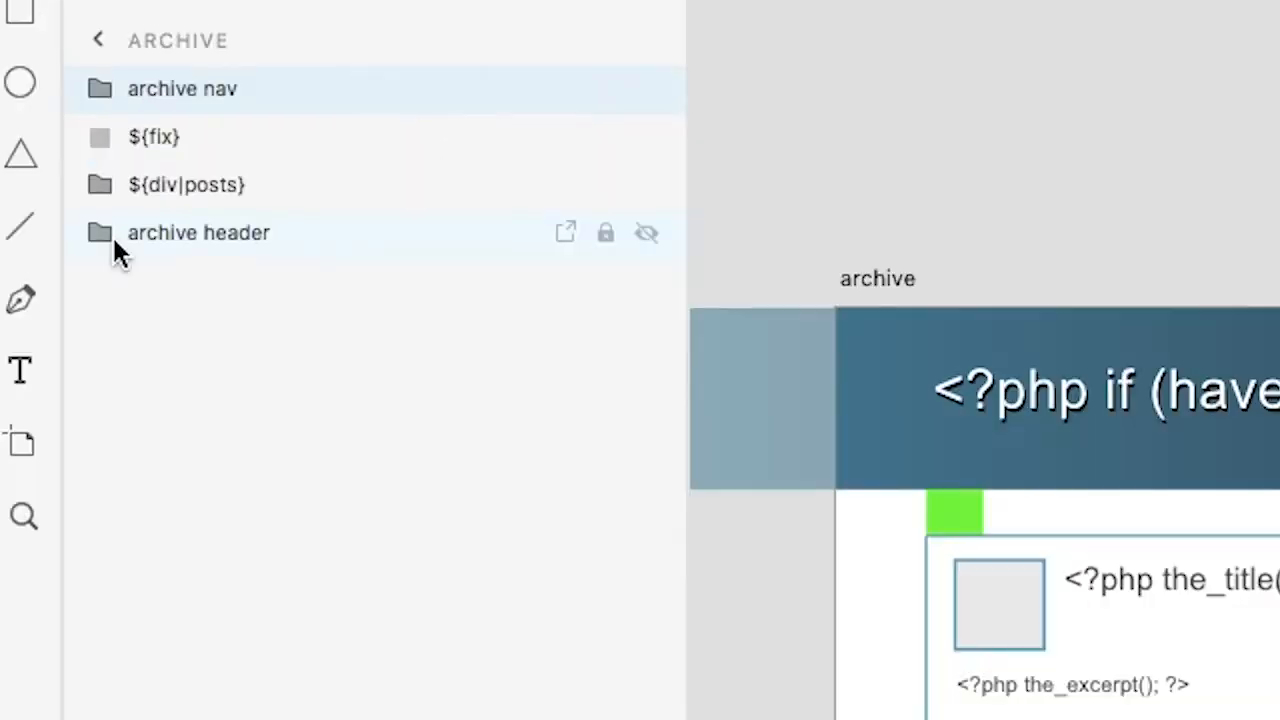
# Inspect the full PHP code held in the ${code} title text of the archive header group
pyautogui.click(46, 160)
pyautogui.click(274, 287)
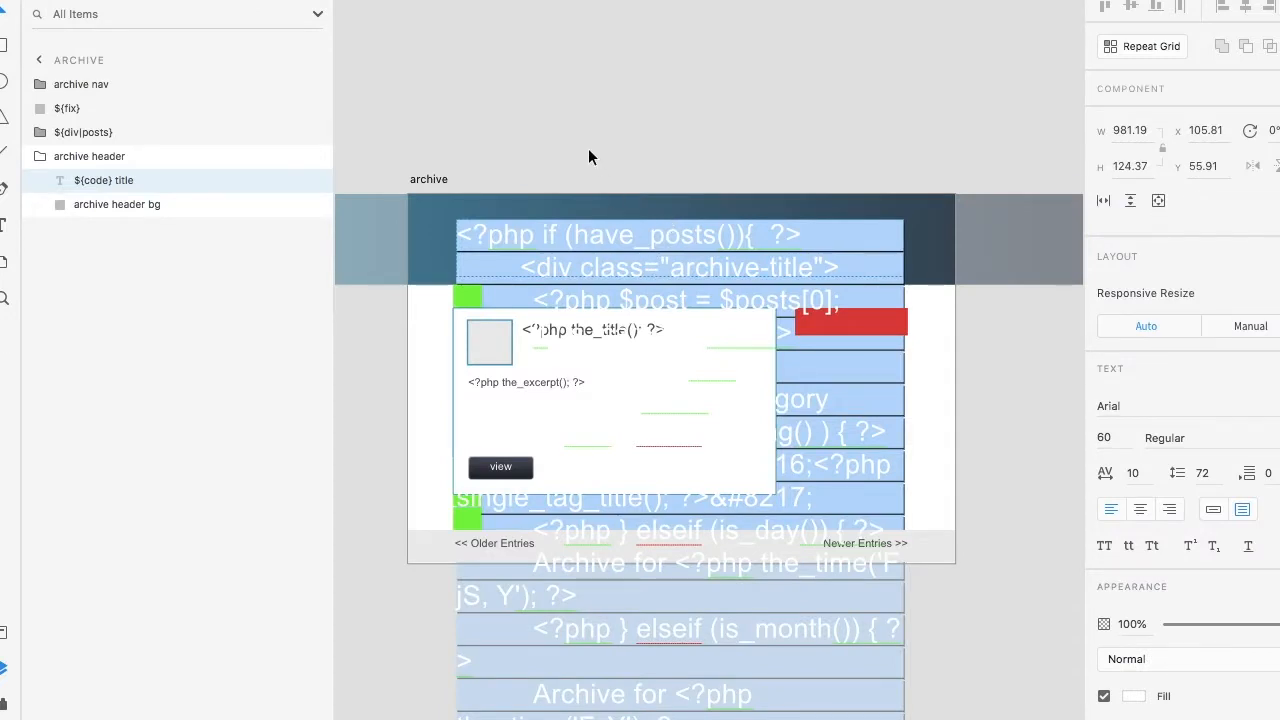
pyautogui.press('Escape')
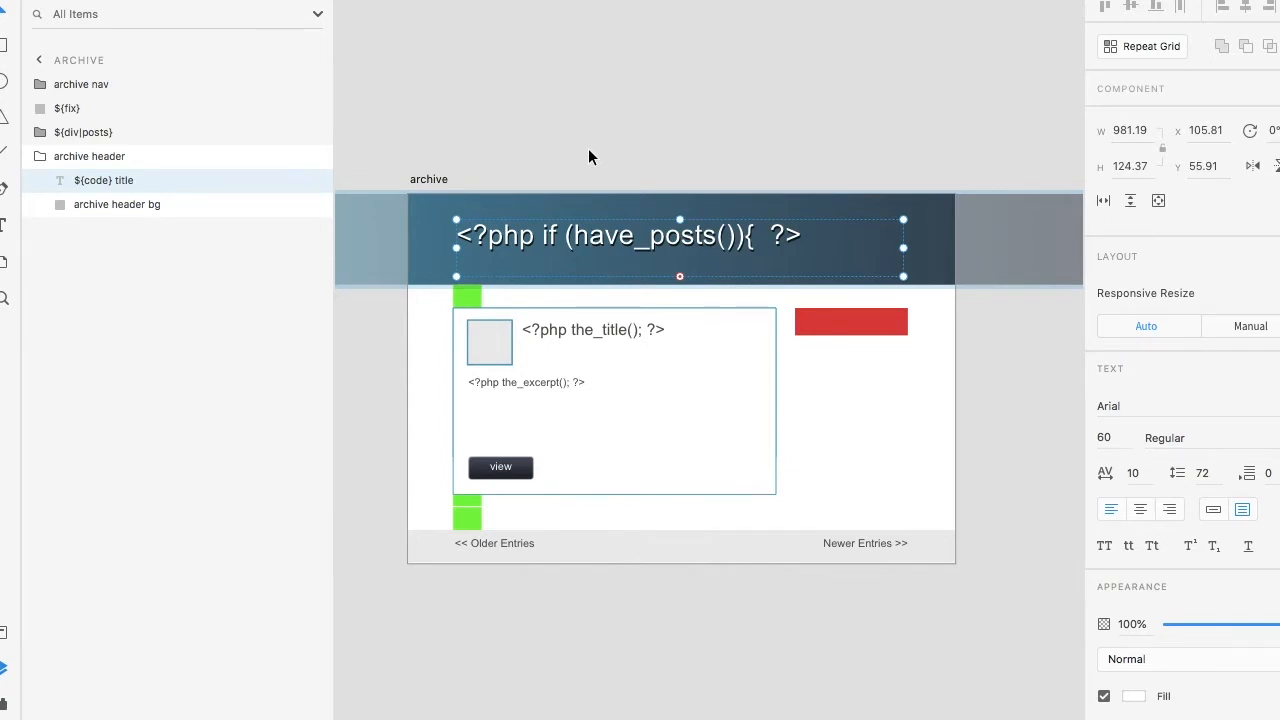
pyautogui.click(40, 156)
# Examine the ${fix}, ${loop} and ${get_sidebar} layers inside the ${div|posts} group, plus the top-level ${fix}
pyautogui.click(40, 132)
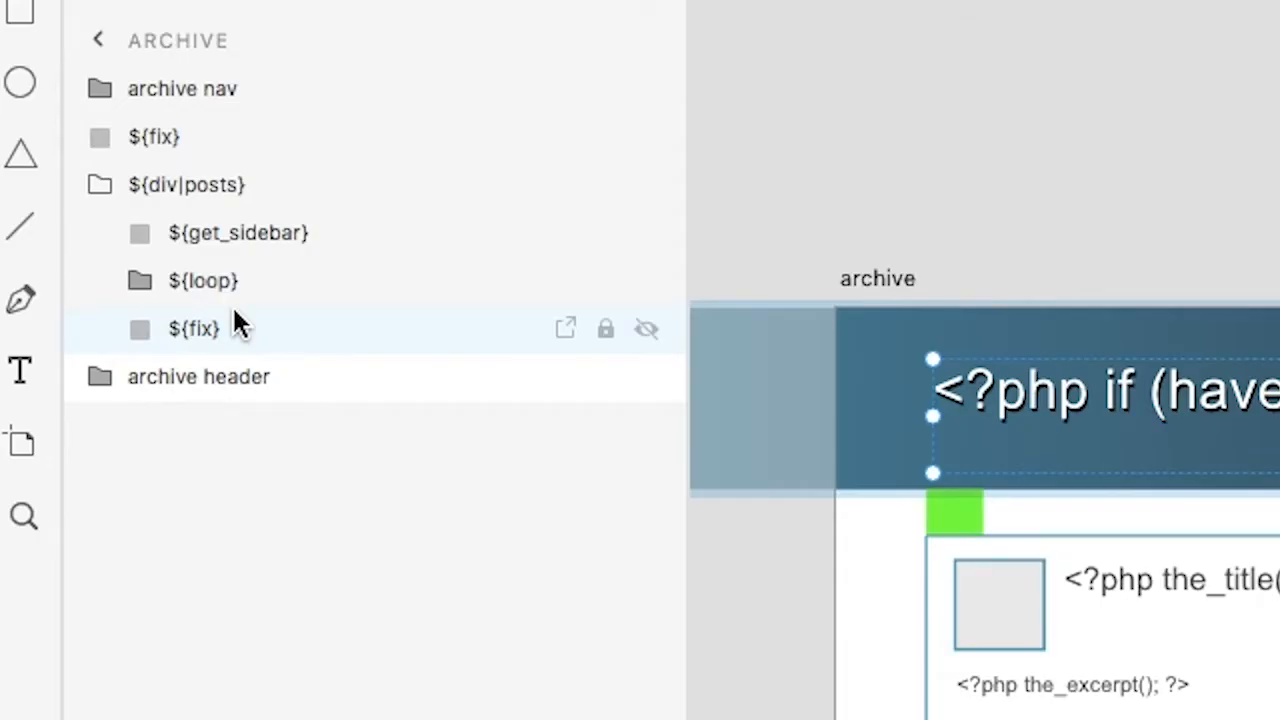
pyautogui.click(233, 310)
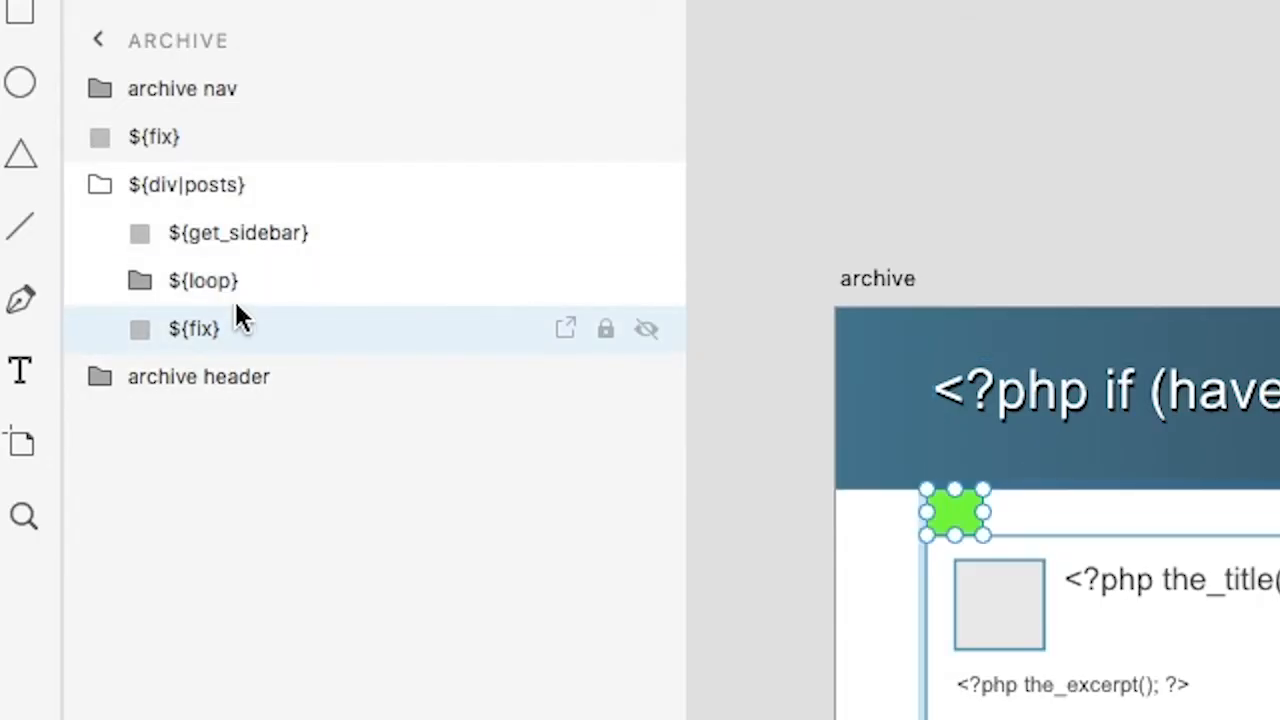
pyautogui.click(239, 290)
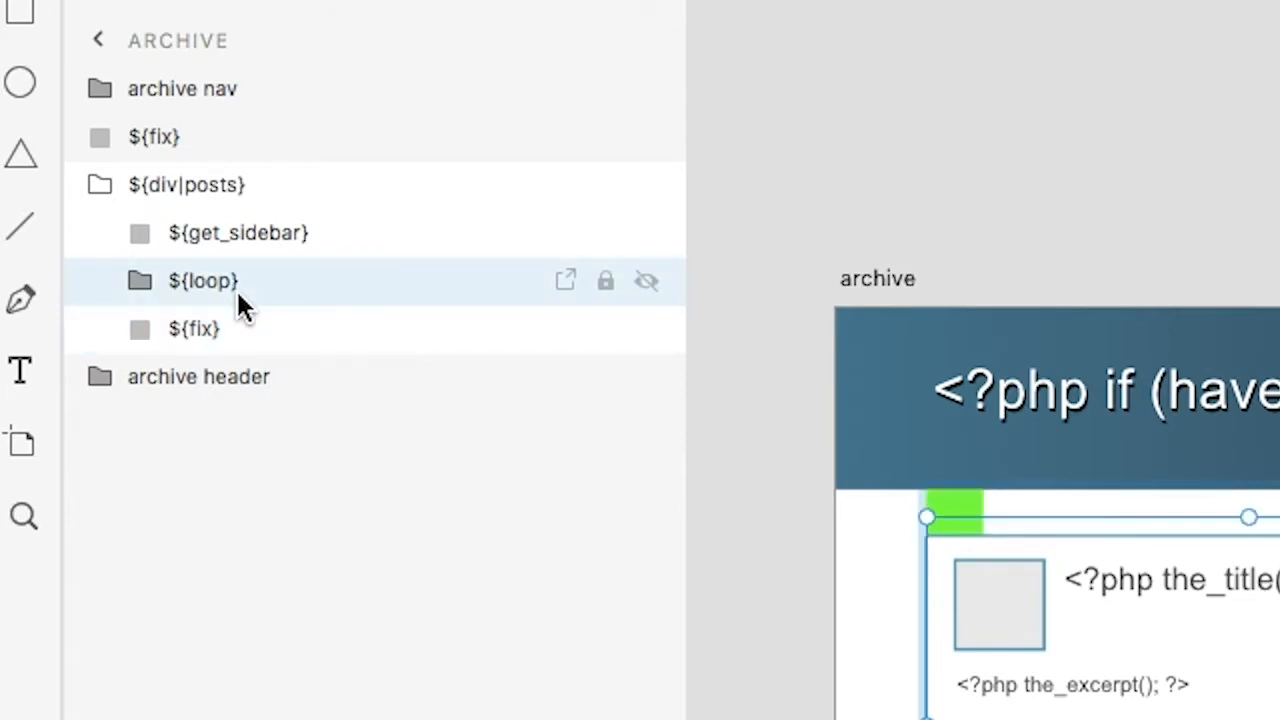
pyautogui.click(262, 238)
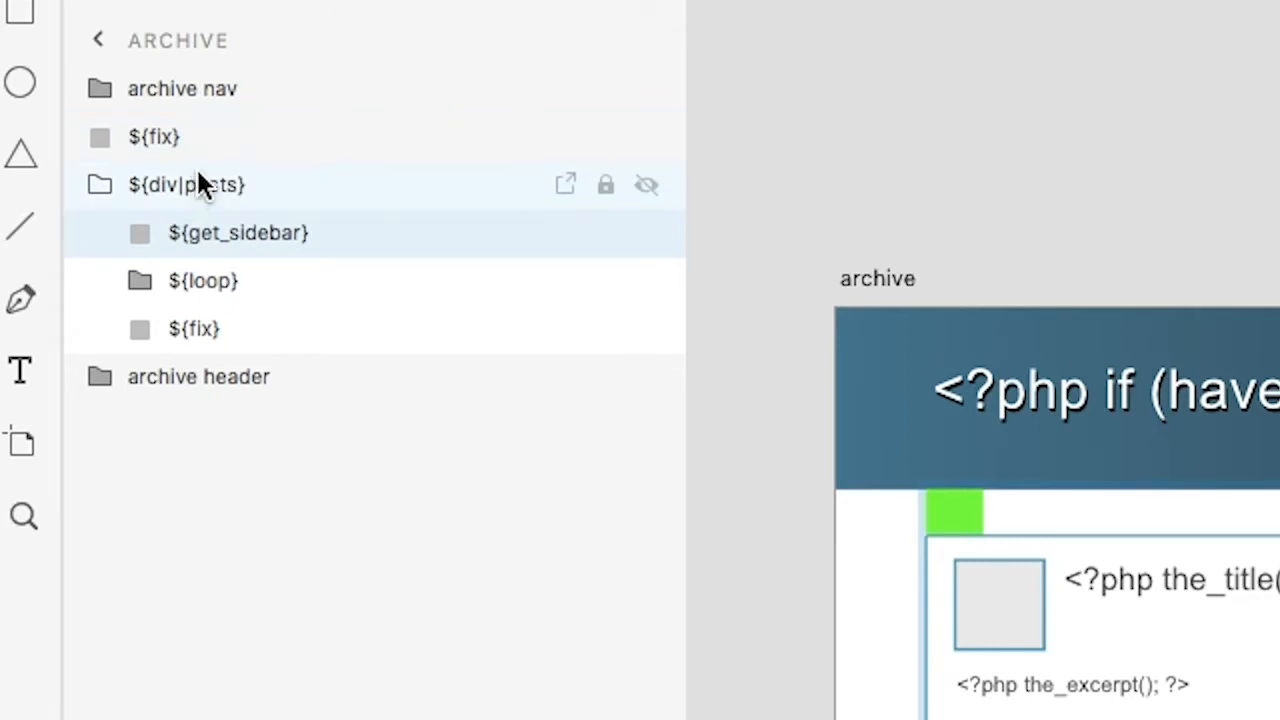
pyautogui.click(176, 144)
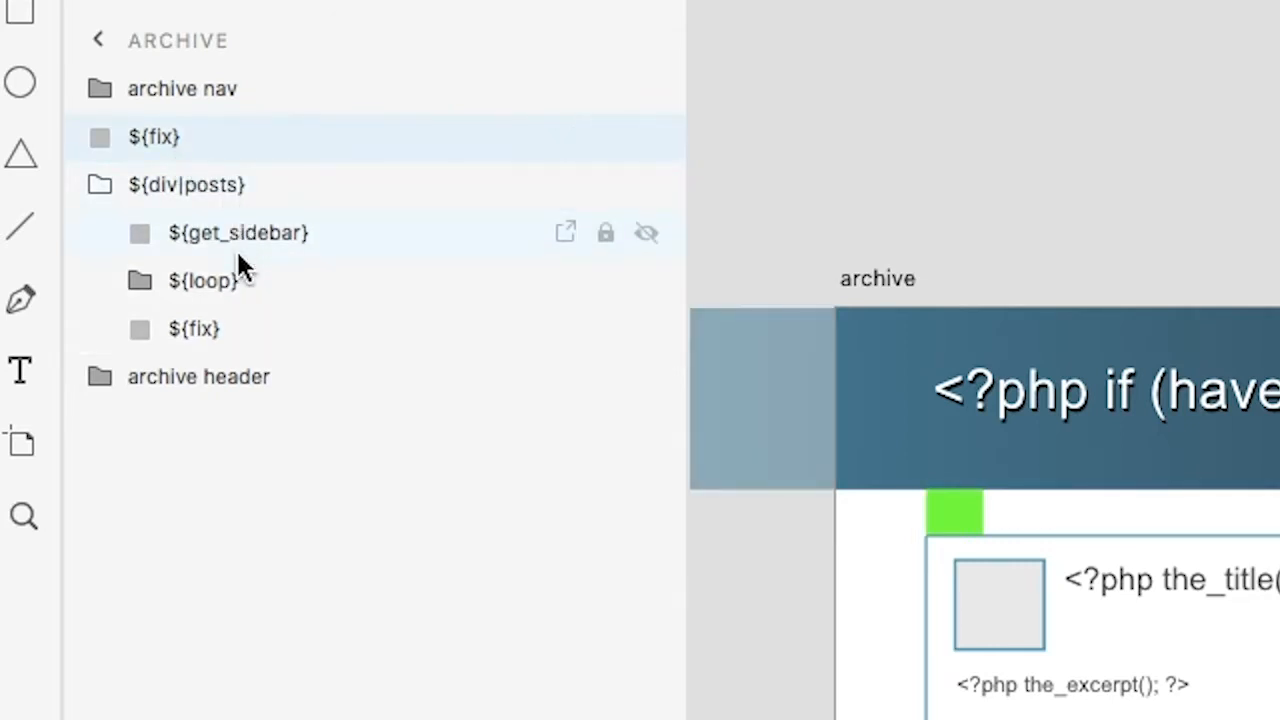
pyautogui.click(232, 292)
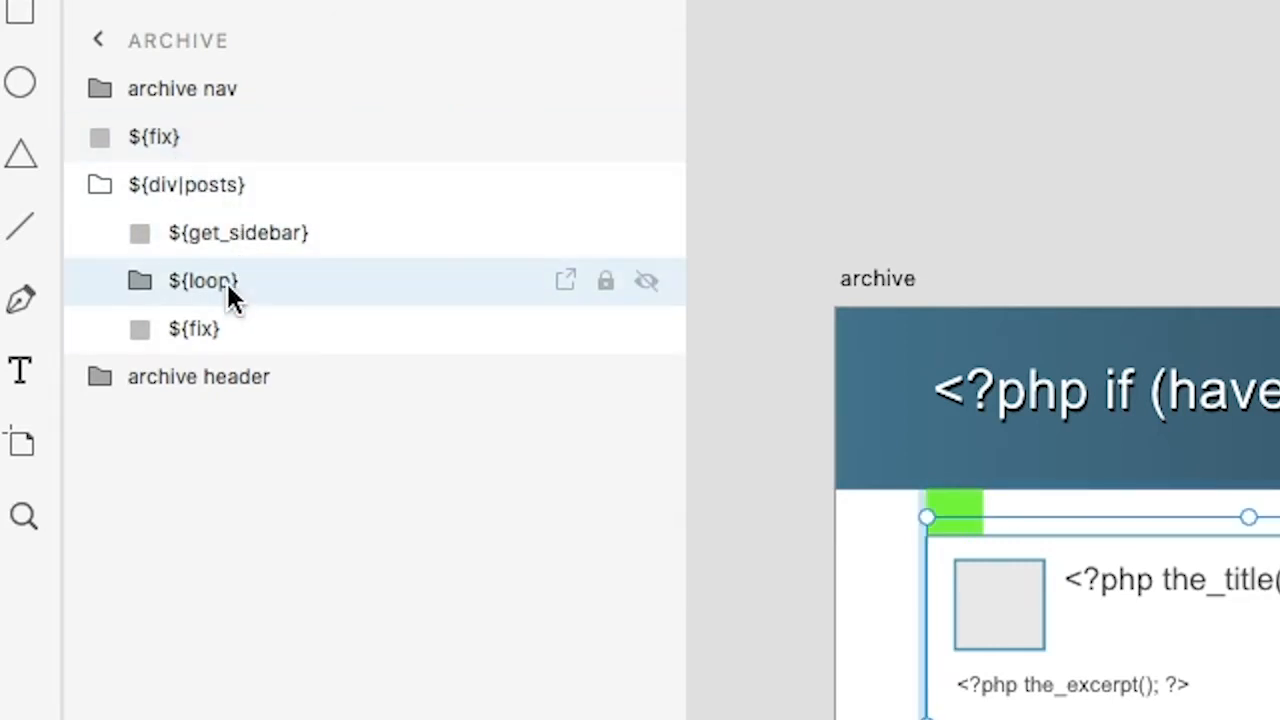
# Expand the ${loop} group and examine the no-thumbnail and ${fix} layers within ${div|post}
pyautogui.click(142, 281)
pyautogui.click(191, 322)
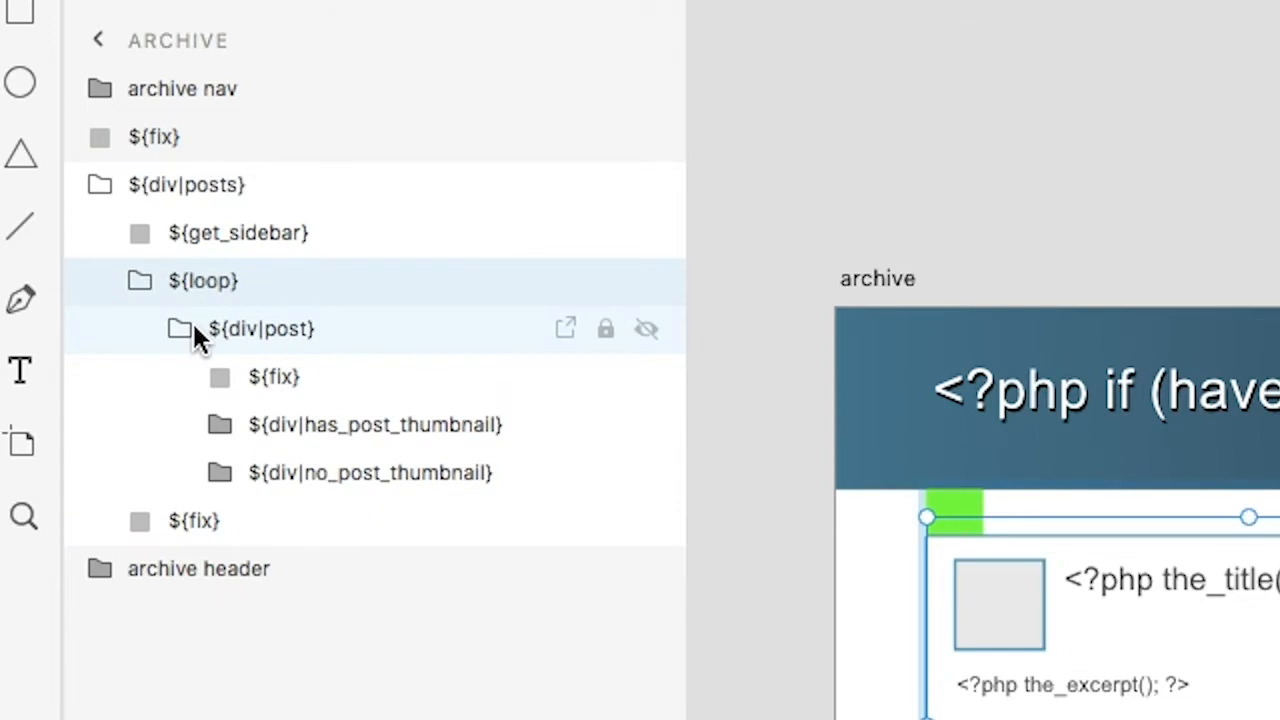
pyautogui.click(310, 470)
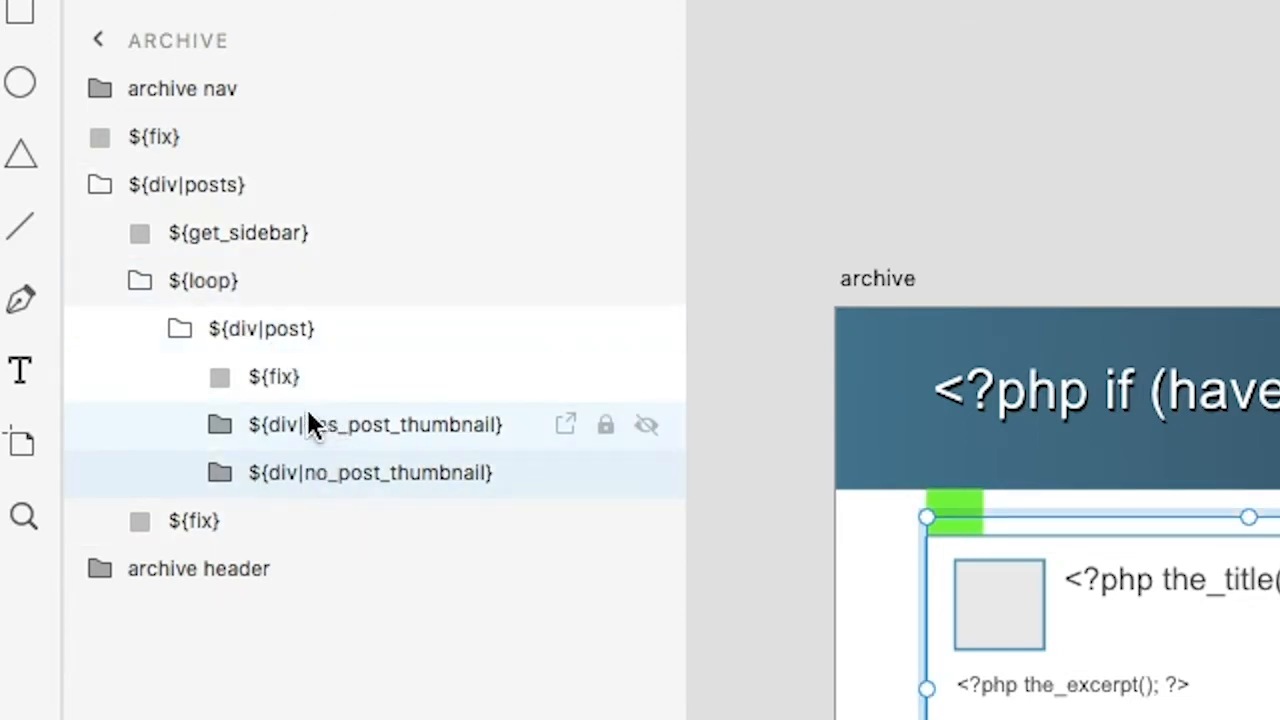
pyautogui.click(284, 394)
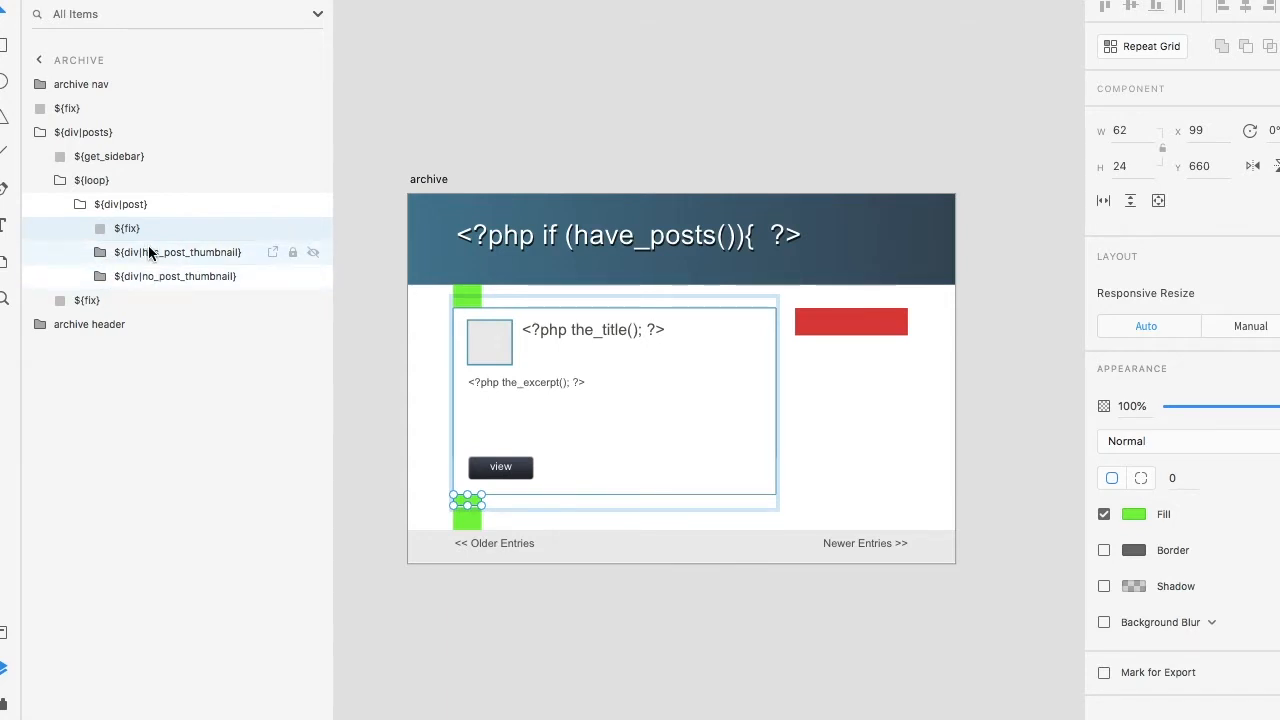
# Hide the ${div|has_post_thumbnail} group and inspect the post bg and post bg margin layers inside ${div|no_post_thumbnail}
pyautogui.click(313, 254)
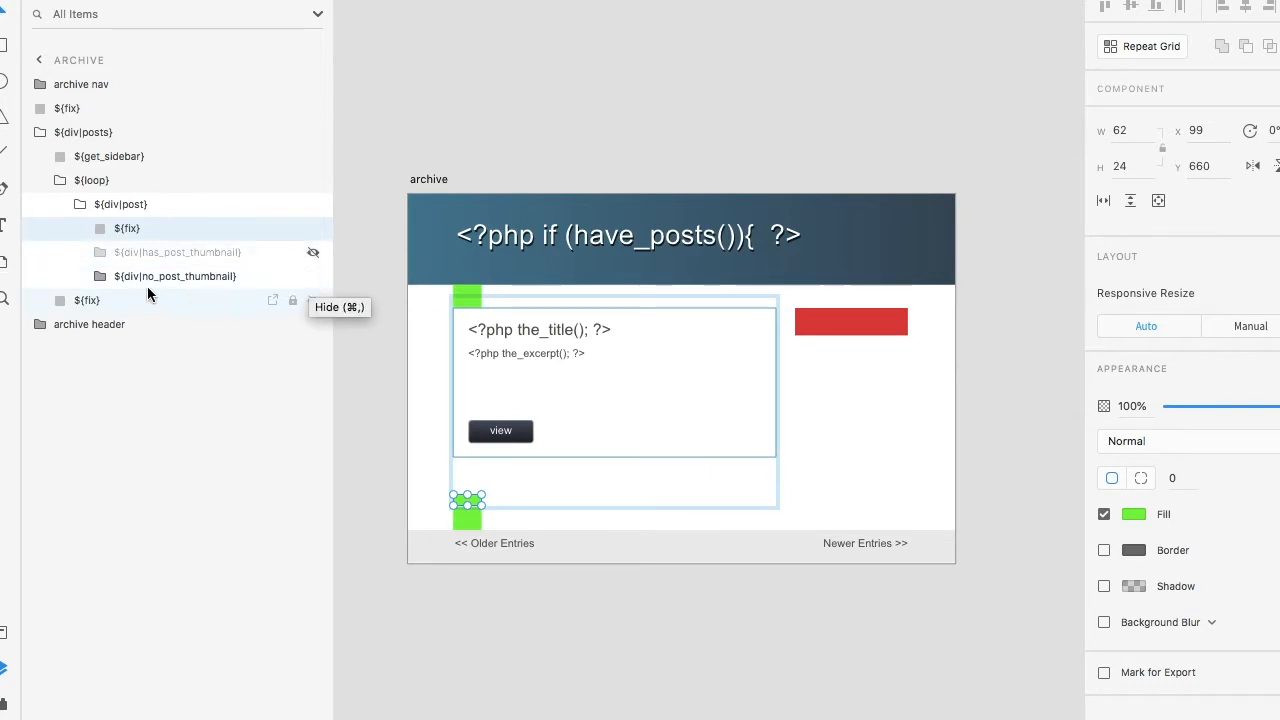
pyautogui.click(104, 278)
pyautogui.click(121, 302)
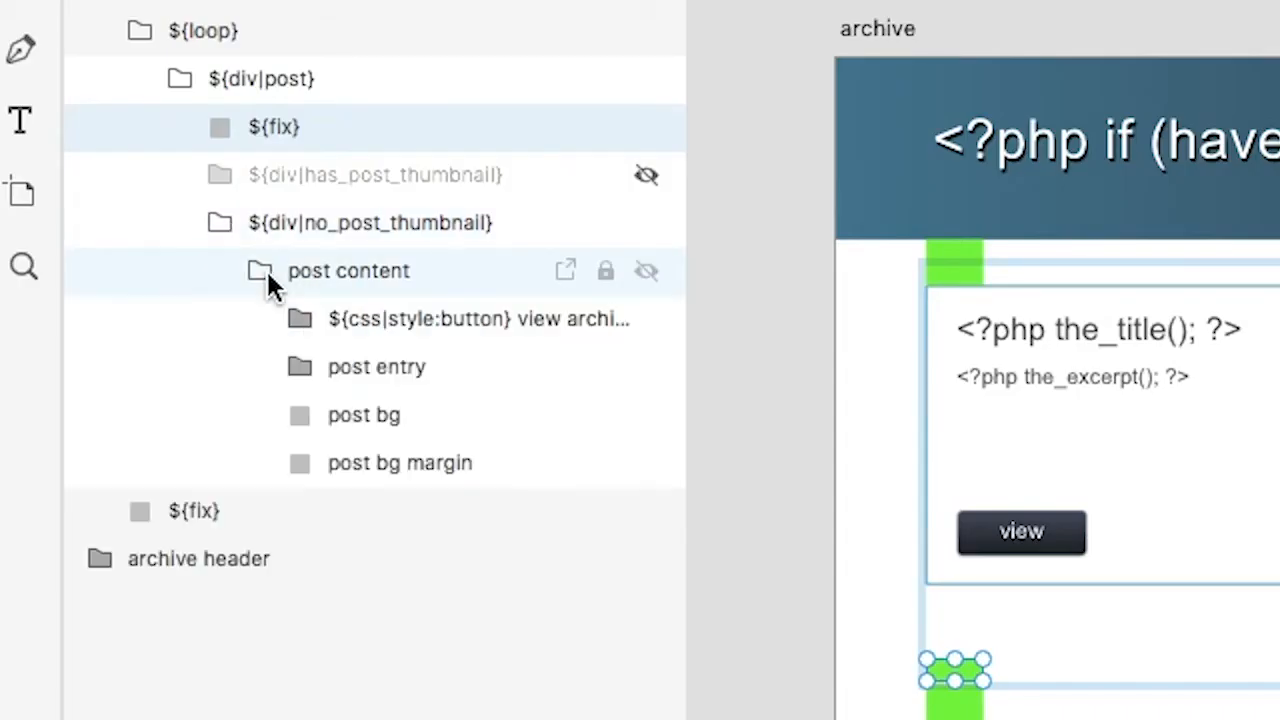
pyautogui.click(458, 462)
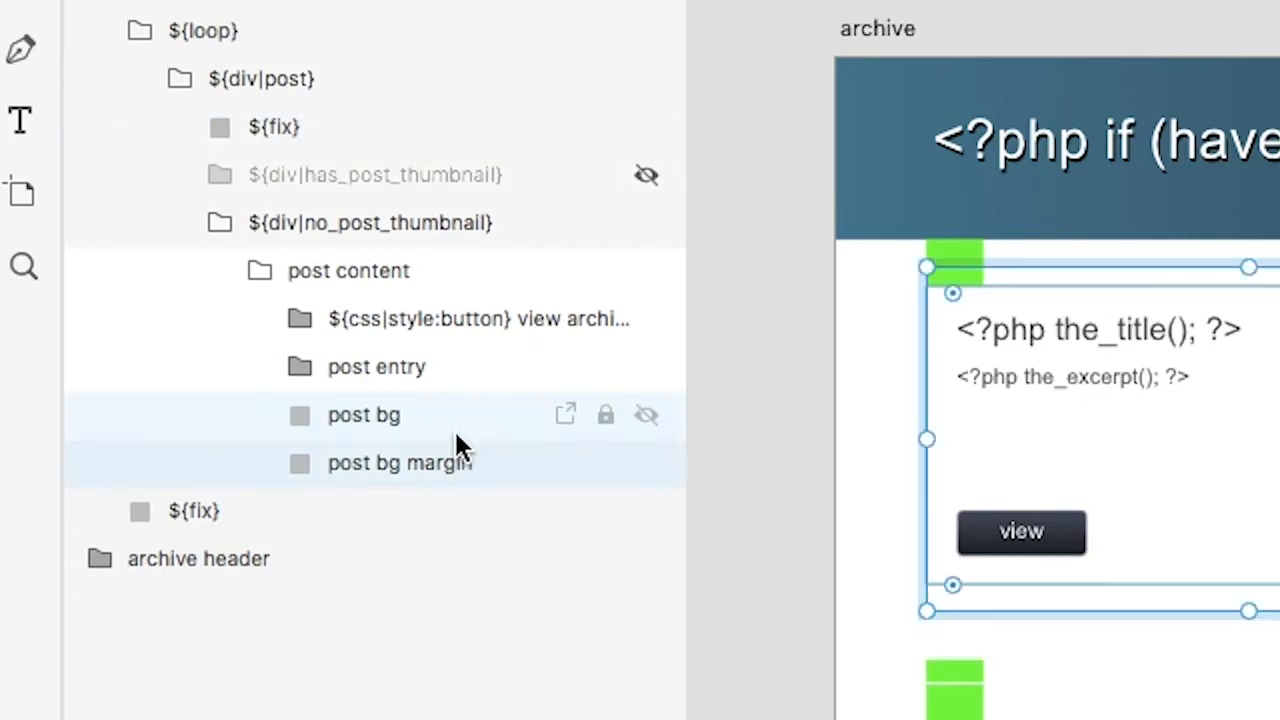
pyautogui.click(457, 434)
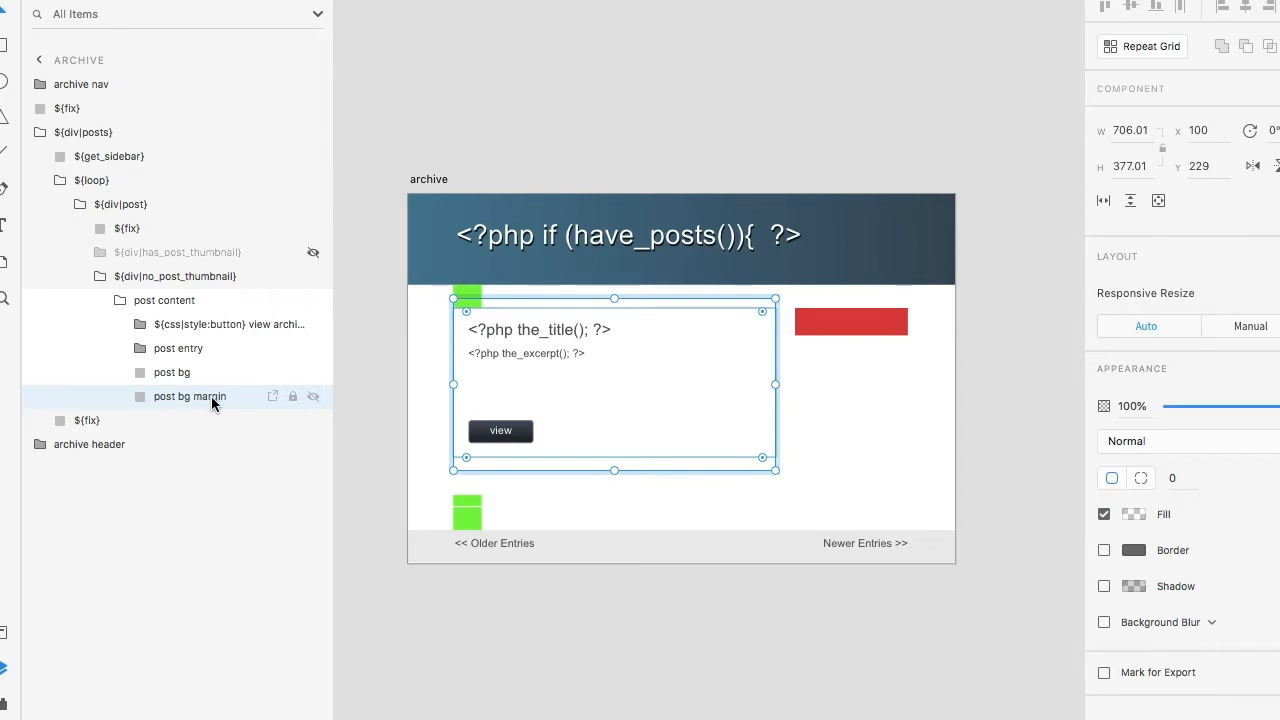
# Try to prefix the post bg margin layer's name with ${skip}
pyautogui.doubleClick(155, 396)
pyautogui.click(156, 396)
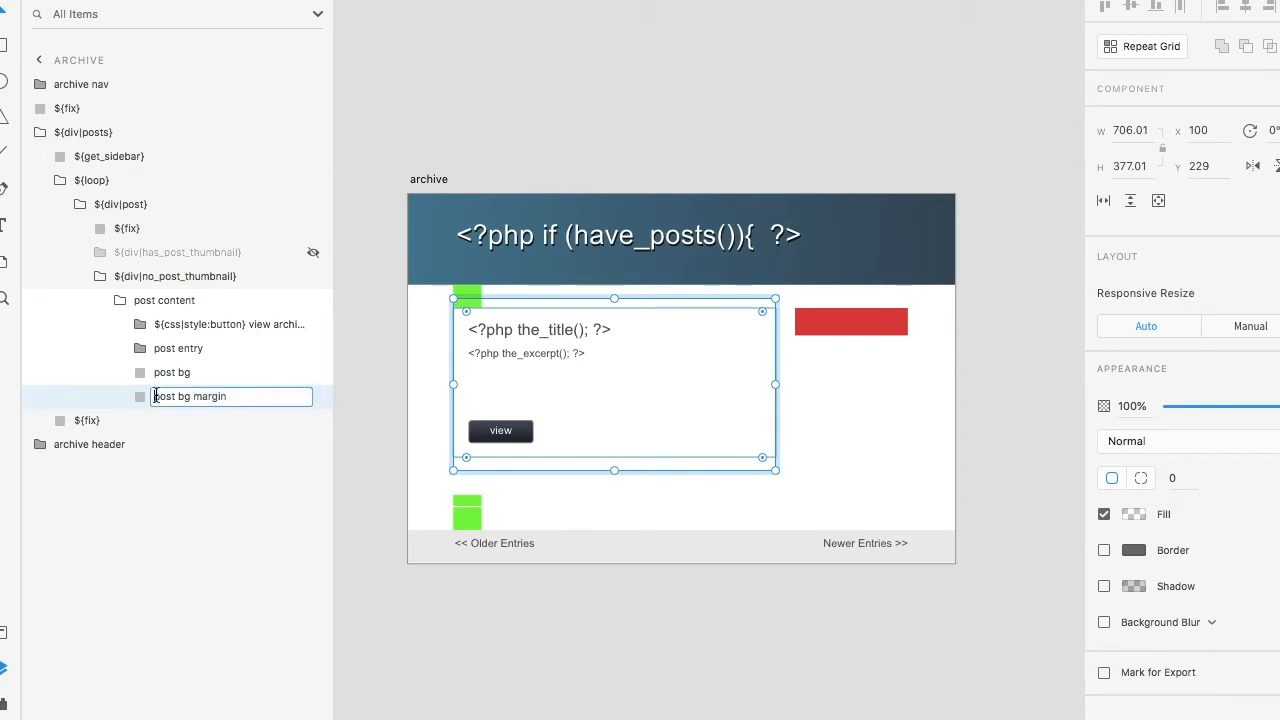
pyautogui.write('${skip}')
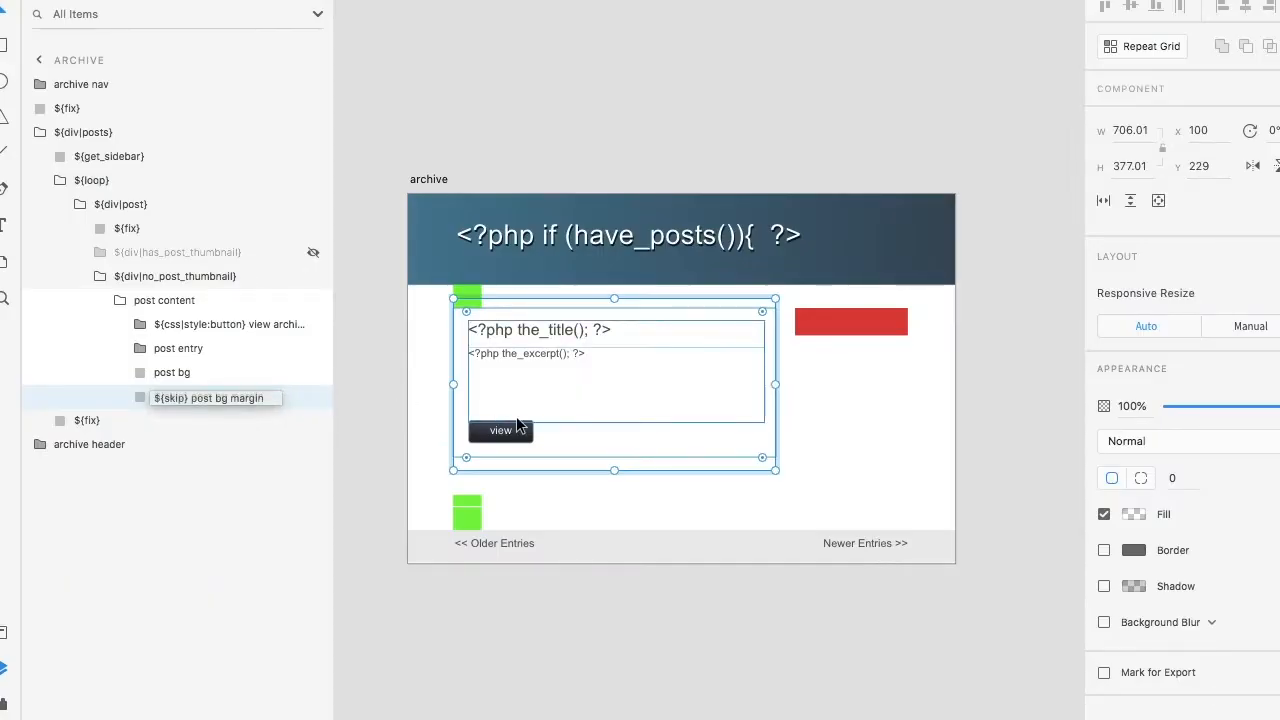
pyautogui.press('Return')
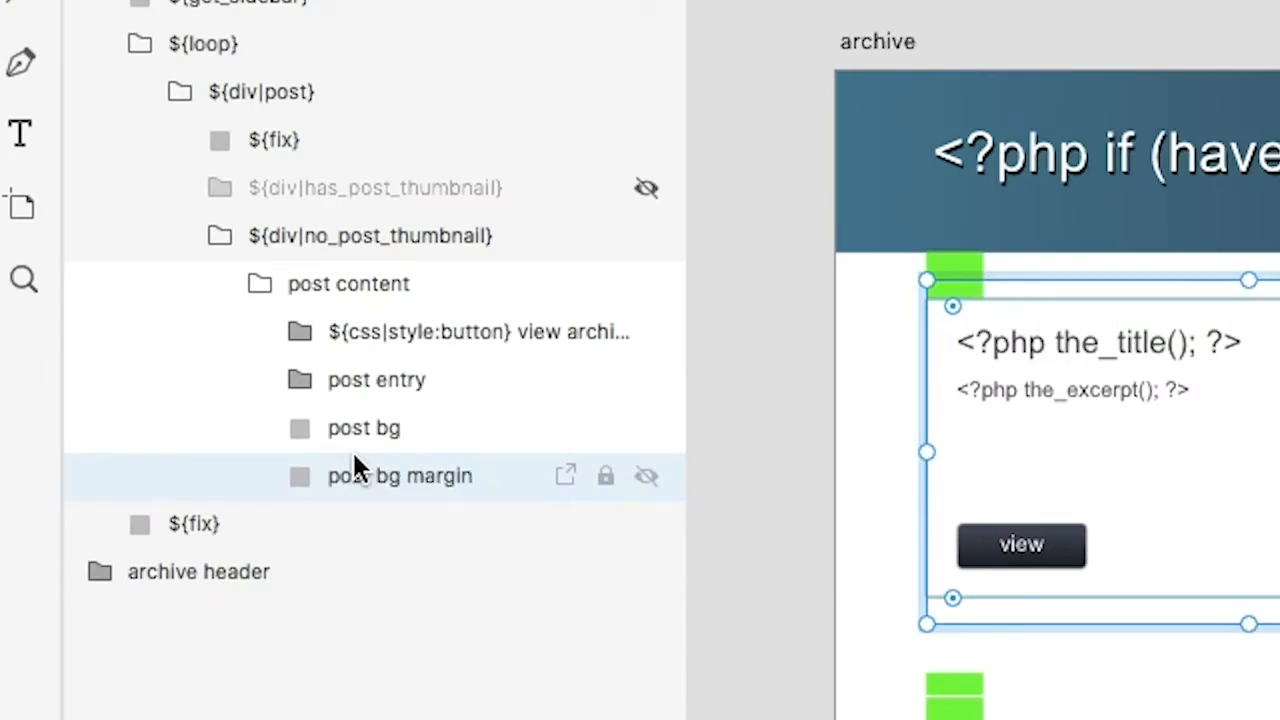
# Rename the <?php the_title(); ?> text layer in the post entry group as "${code} content title"
pyautogui.click(301, 380)
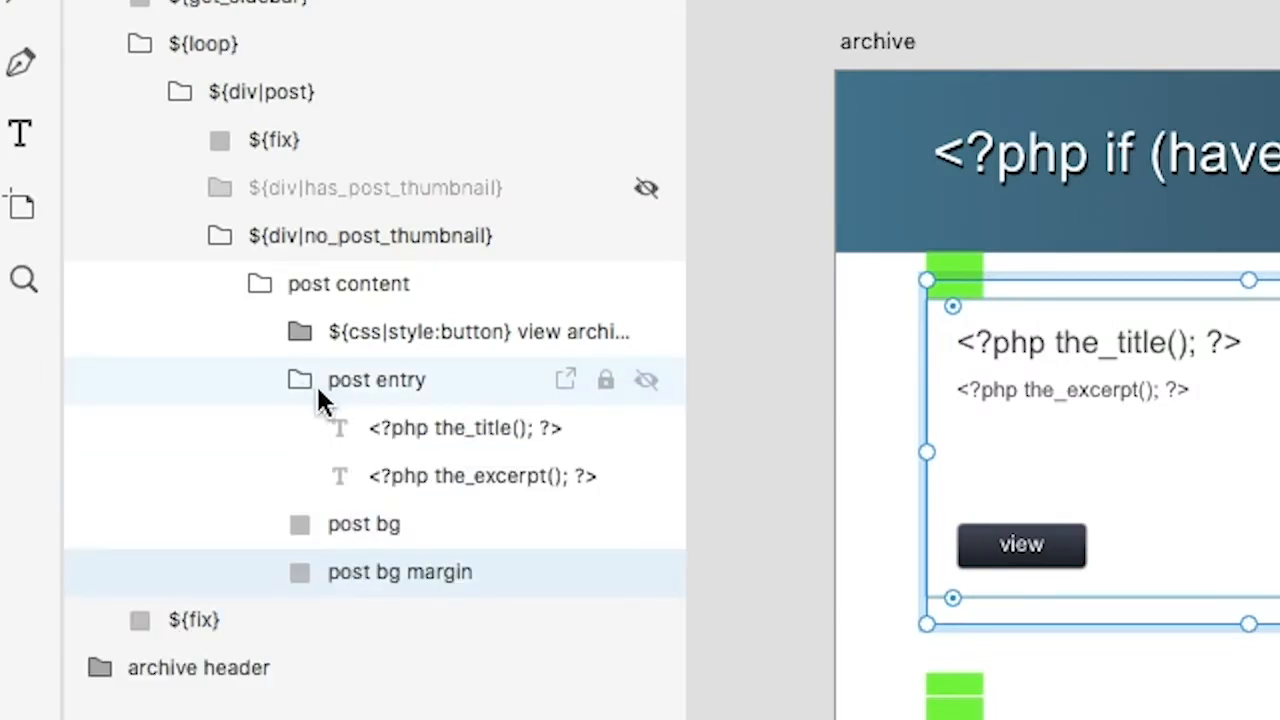
pyautogui.click(441, 430)
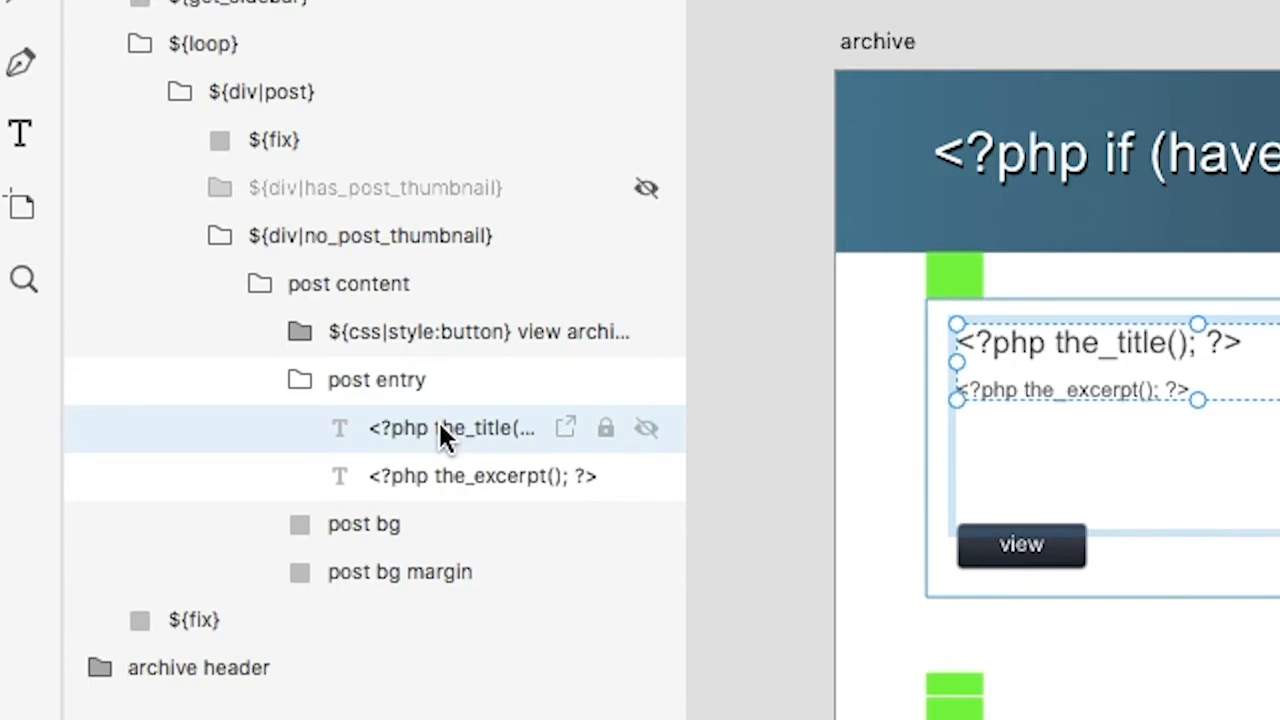
pyautogui.doubleClick(406, 428)
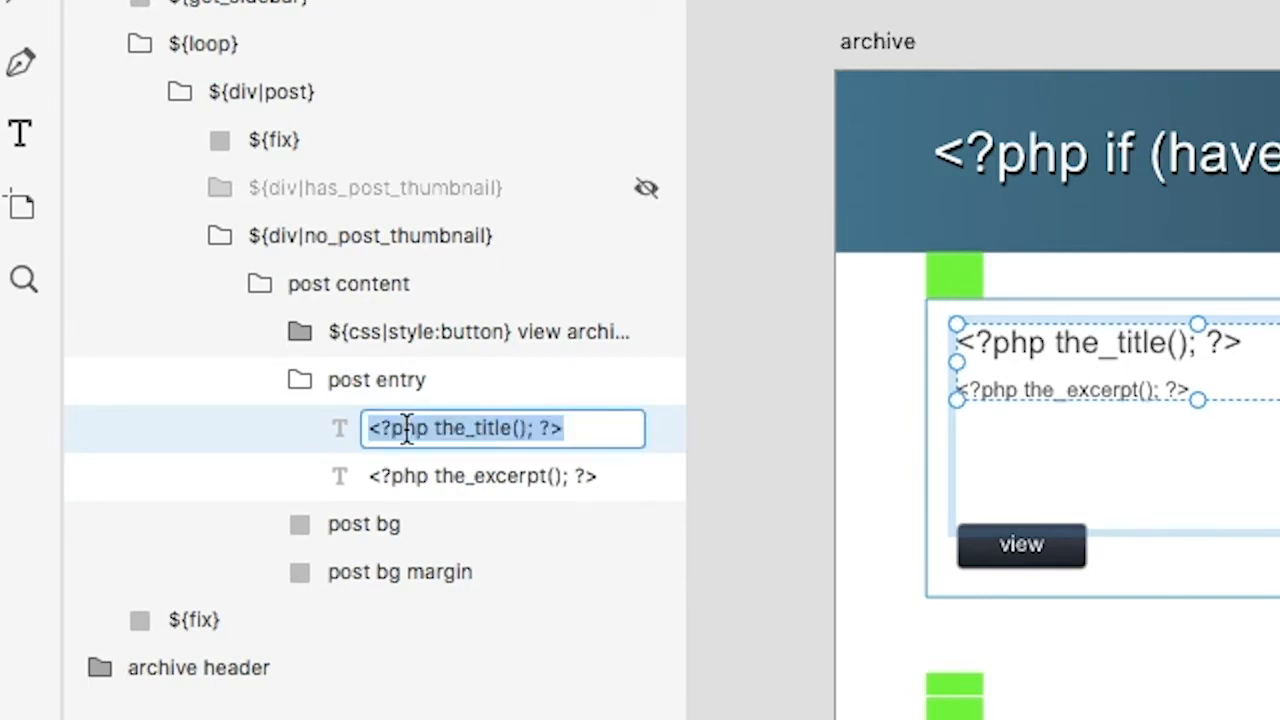
pyautogui.write('${code} content title')
pyautogui.press('Return')
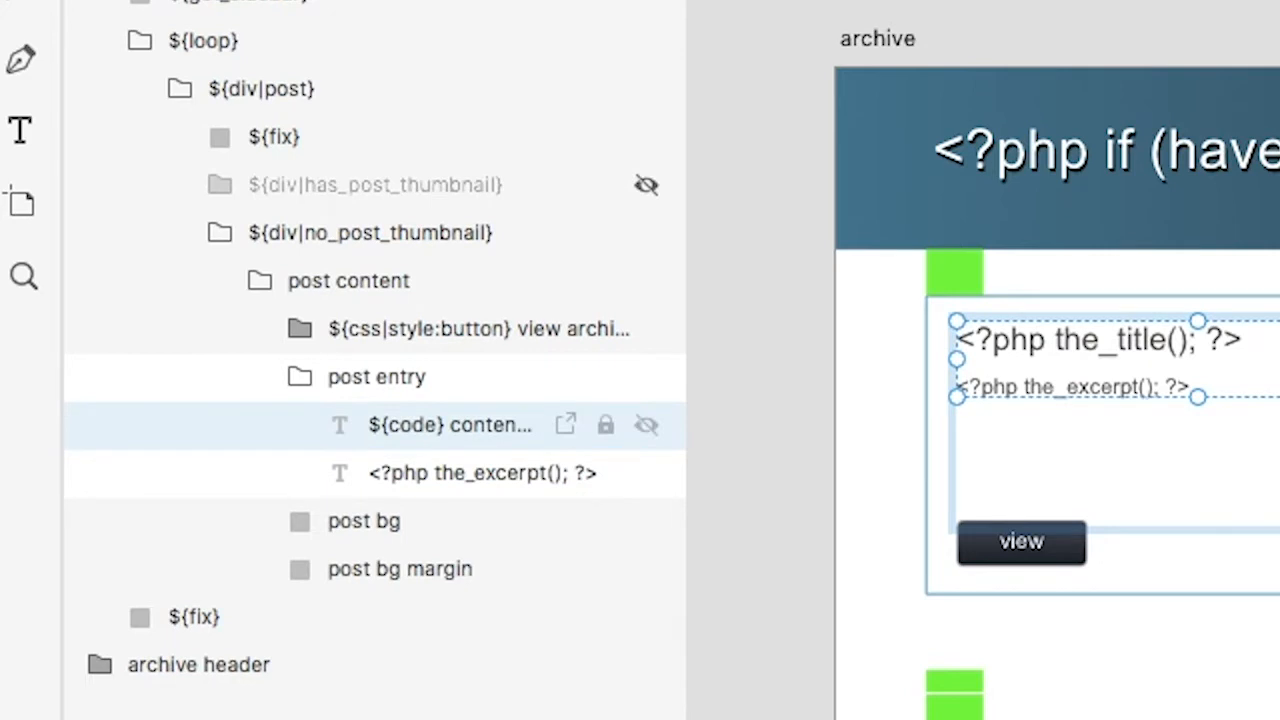
# Rename the <?php the_excerpt(); ?> text layer as "${code} content desc" and collapse the post entry group
pyautogui.doubleClick(408, 473)
pyautogui.click(371, 473)
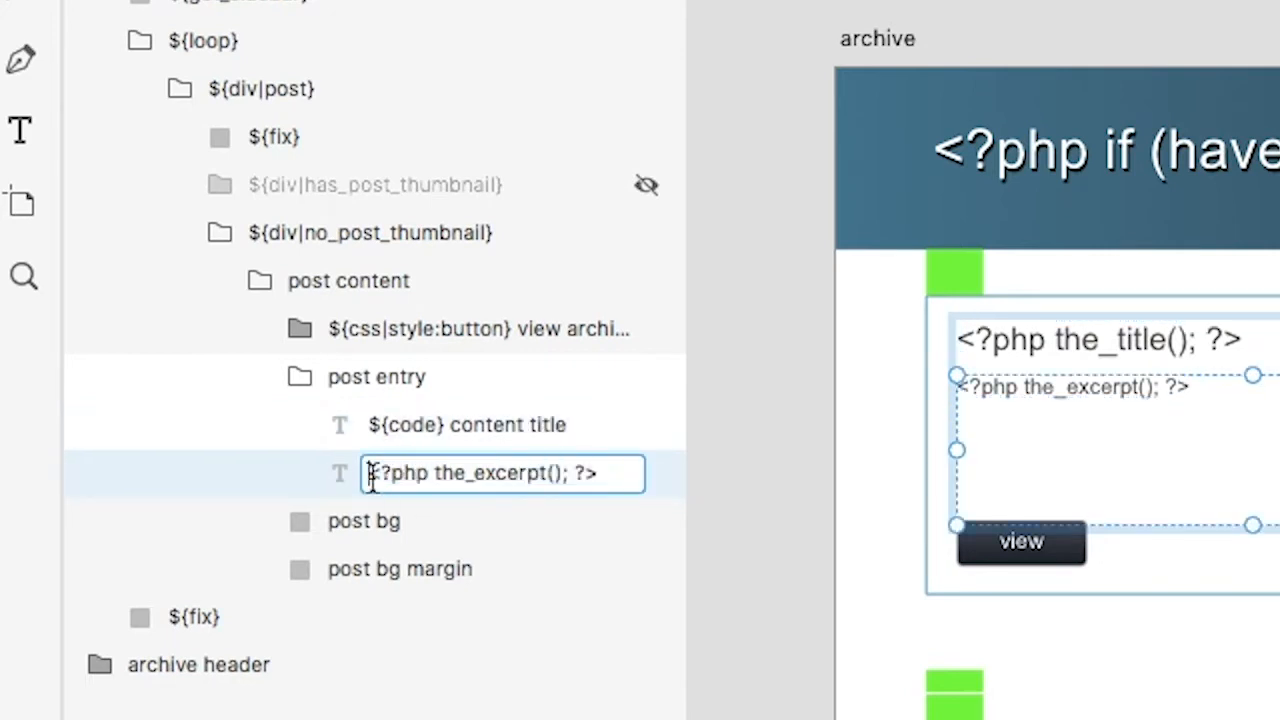
pyautogui.press('super+a')
pyautogui.write('${code} content desc')
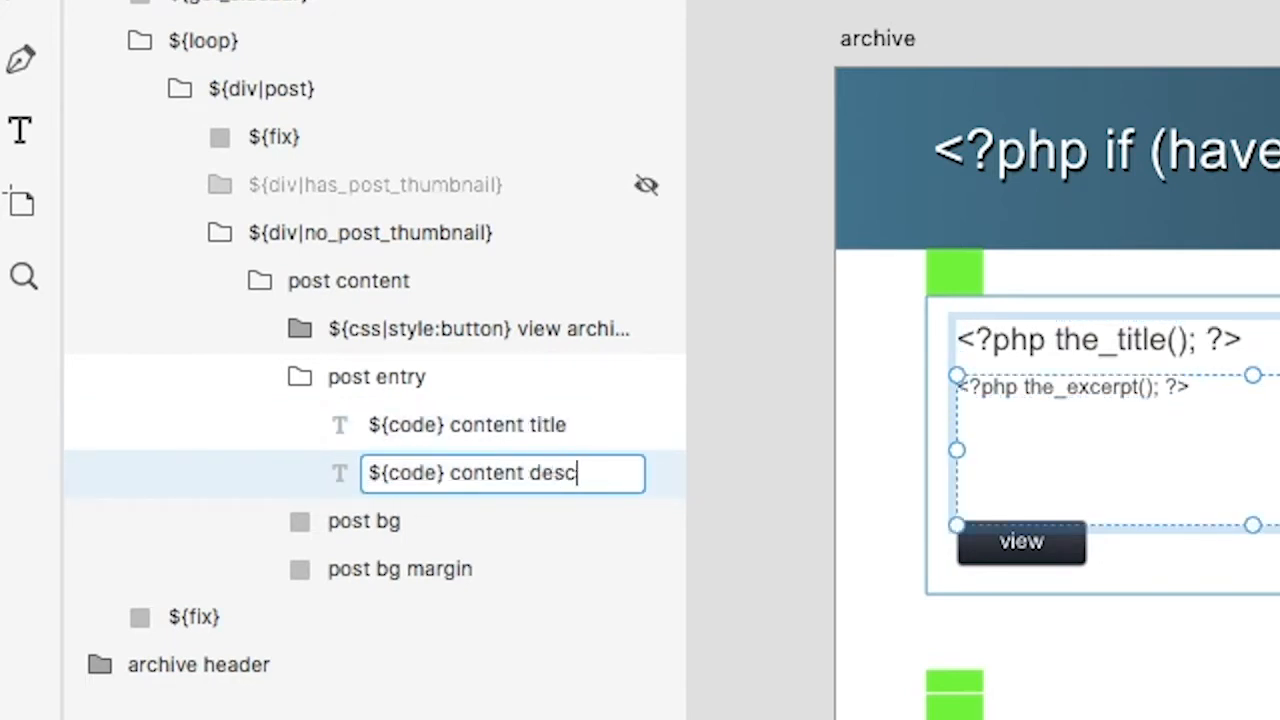
pyautogui.press('Return')
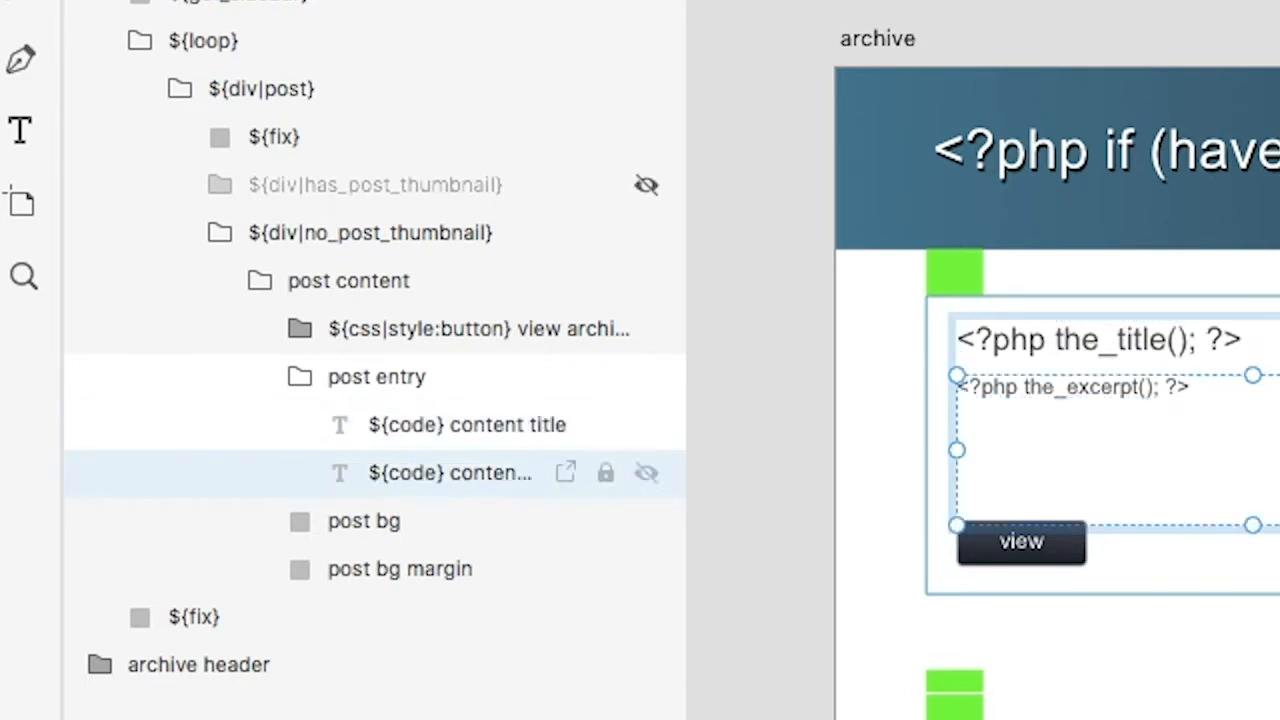
pyautogui.click(302, 376)
# Examine the view text and ${css|style:bg} image layers inside the post content's ${css|style:button} group
pyautogui.click(342, 327)
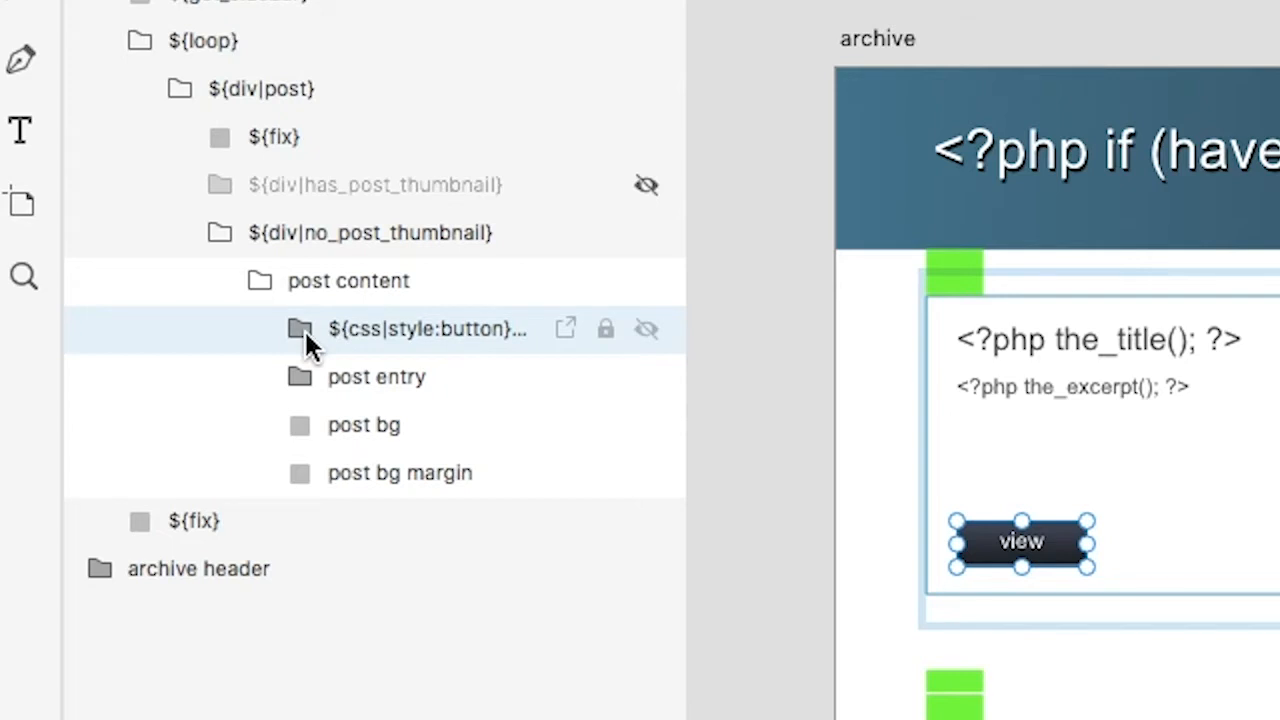
pyautogui.click(302, 329)
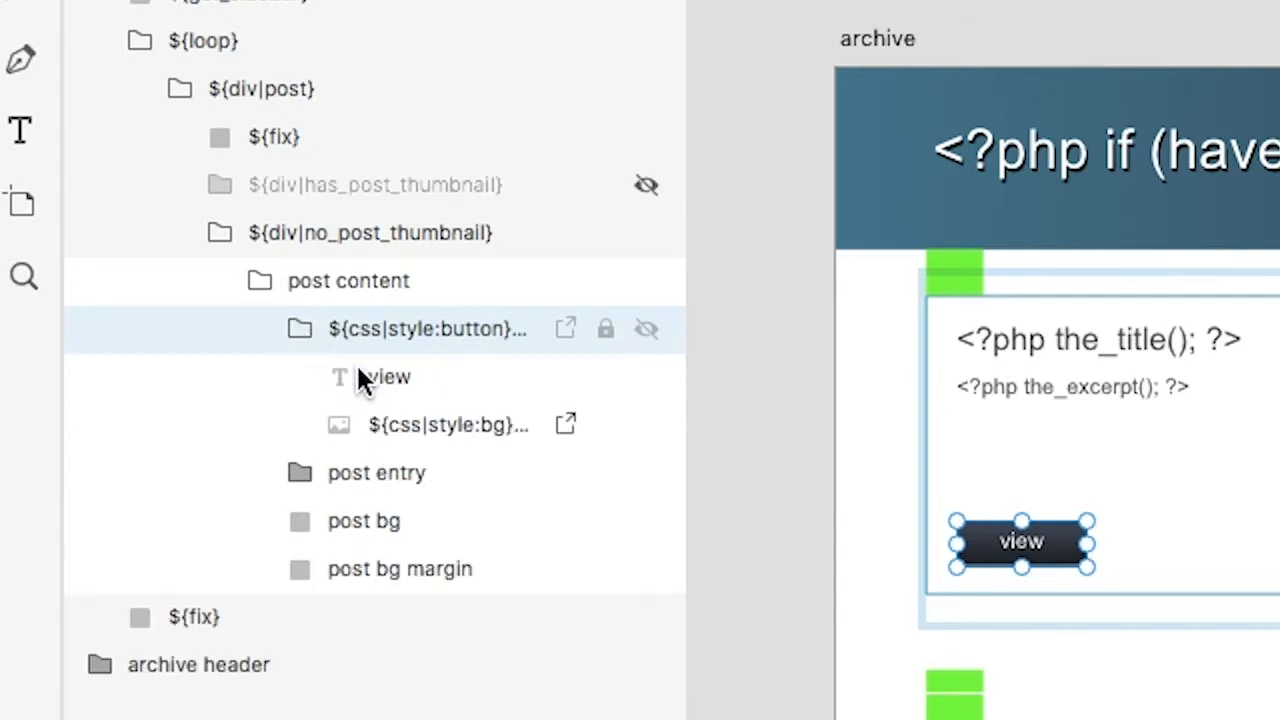
pyautogui.click(432, 390)
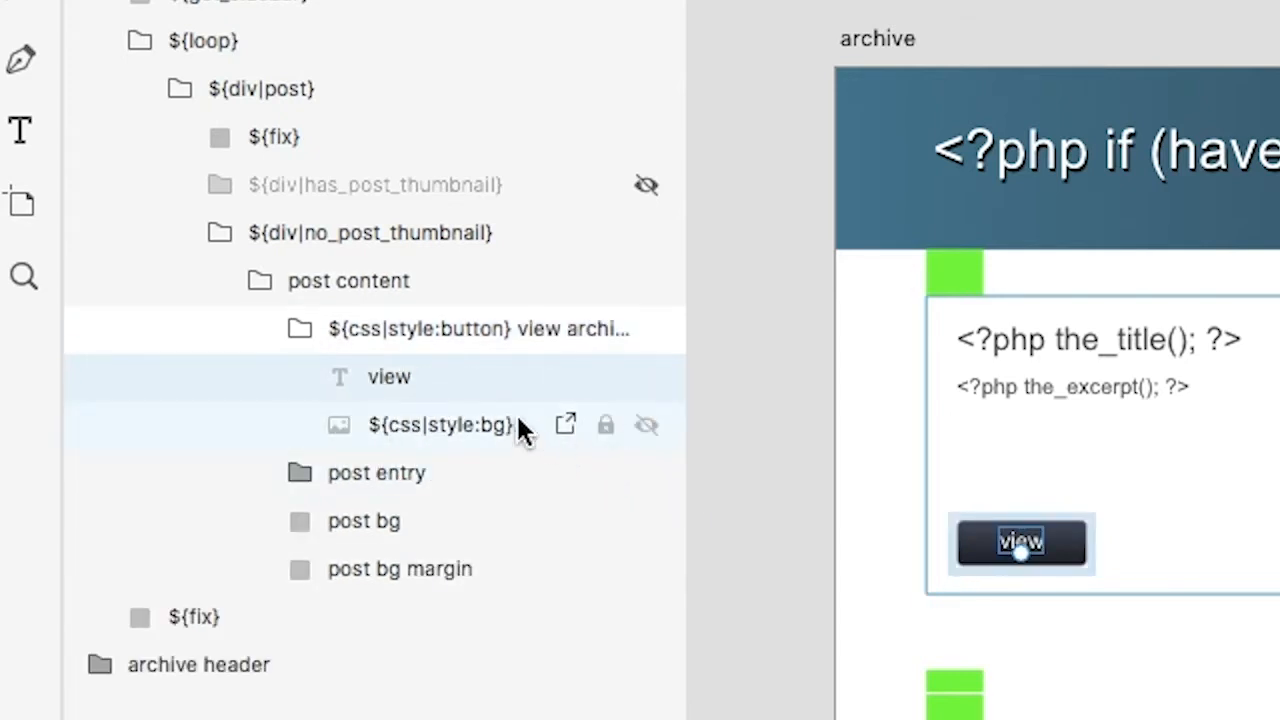
pyautogui.click(302, 329)
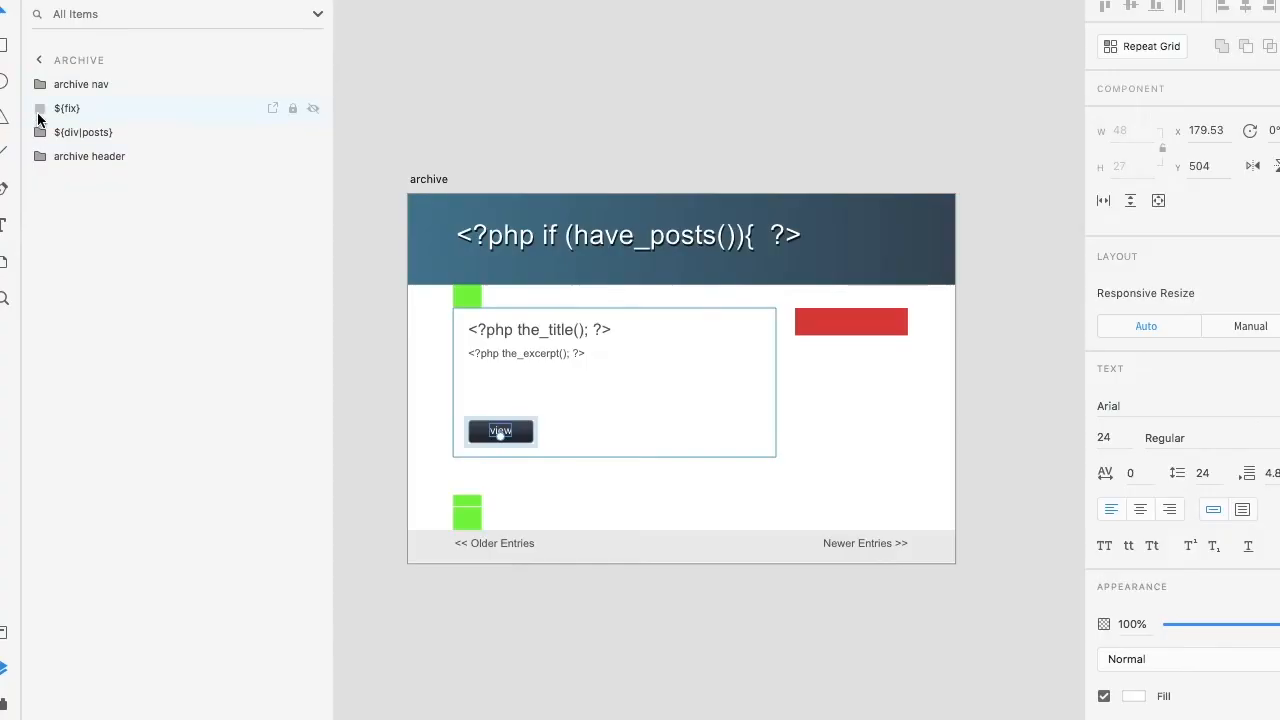
# Examine the ${next_posts_link} and ${previous_posts_link} text layers in the archive nav group, collapse it and expand ${div|posts}
pyautogui.click(40, 86)
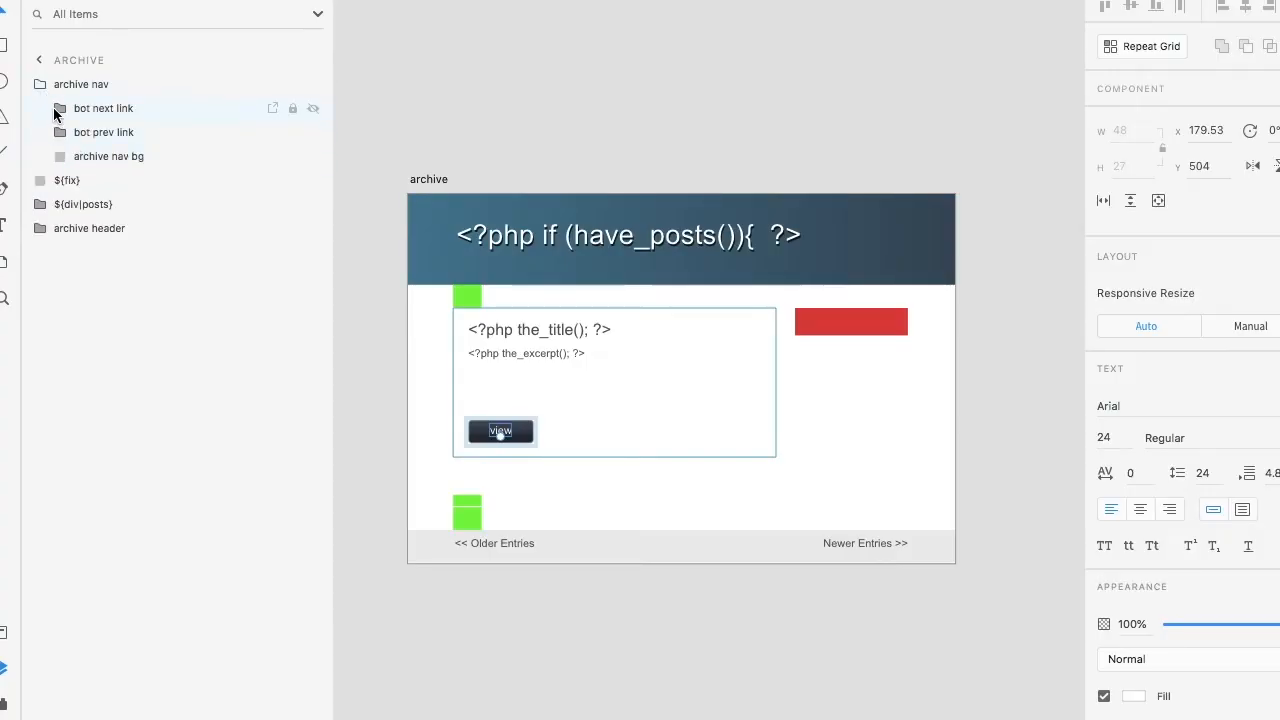
pyautogui.click(55, 108)
pyautogui.click(59, 156)
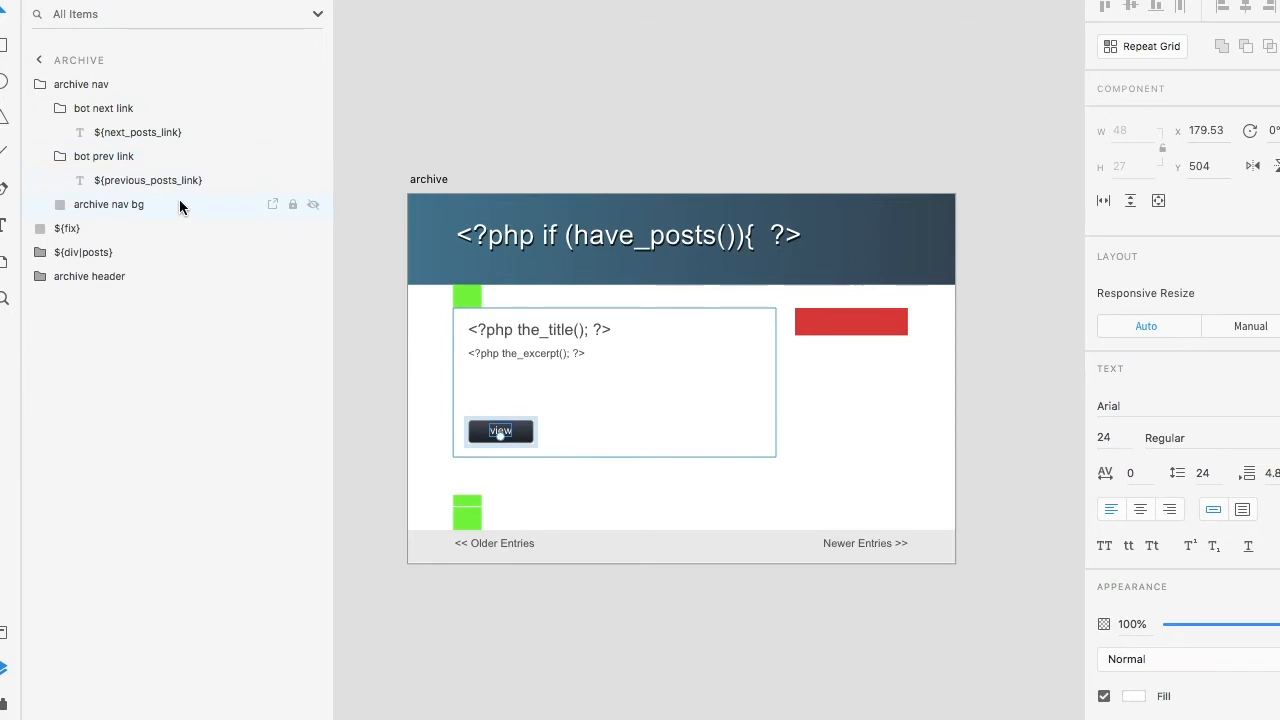
pyautogui.click(153, 131)
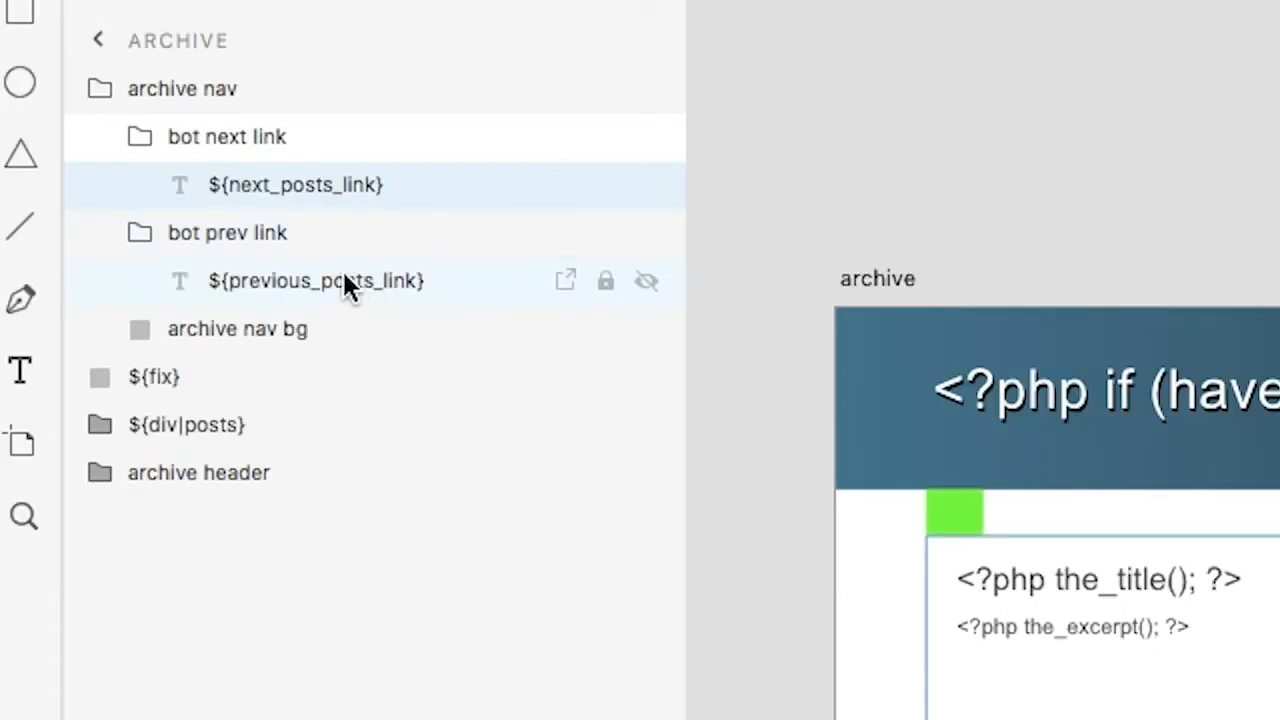
pyautogui.click(350, 293)
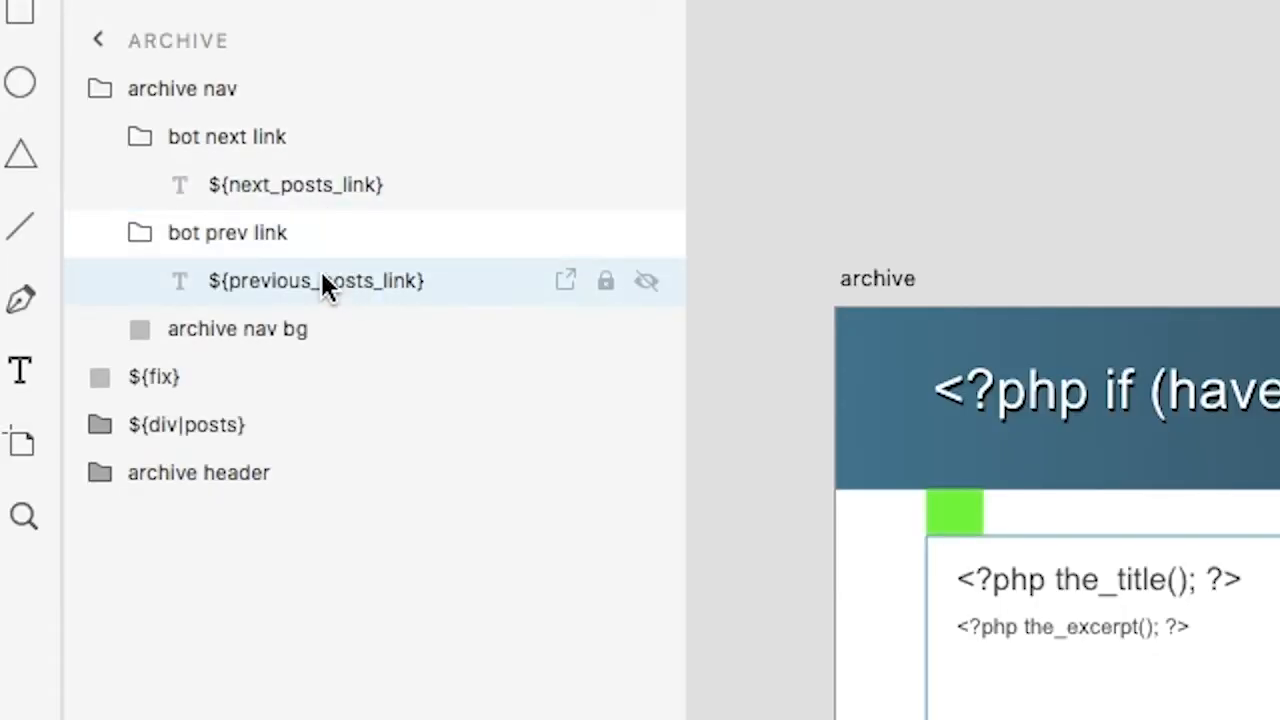
pyautogui.click(103, 94)
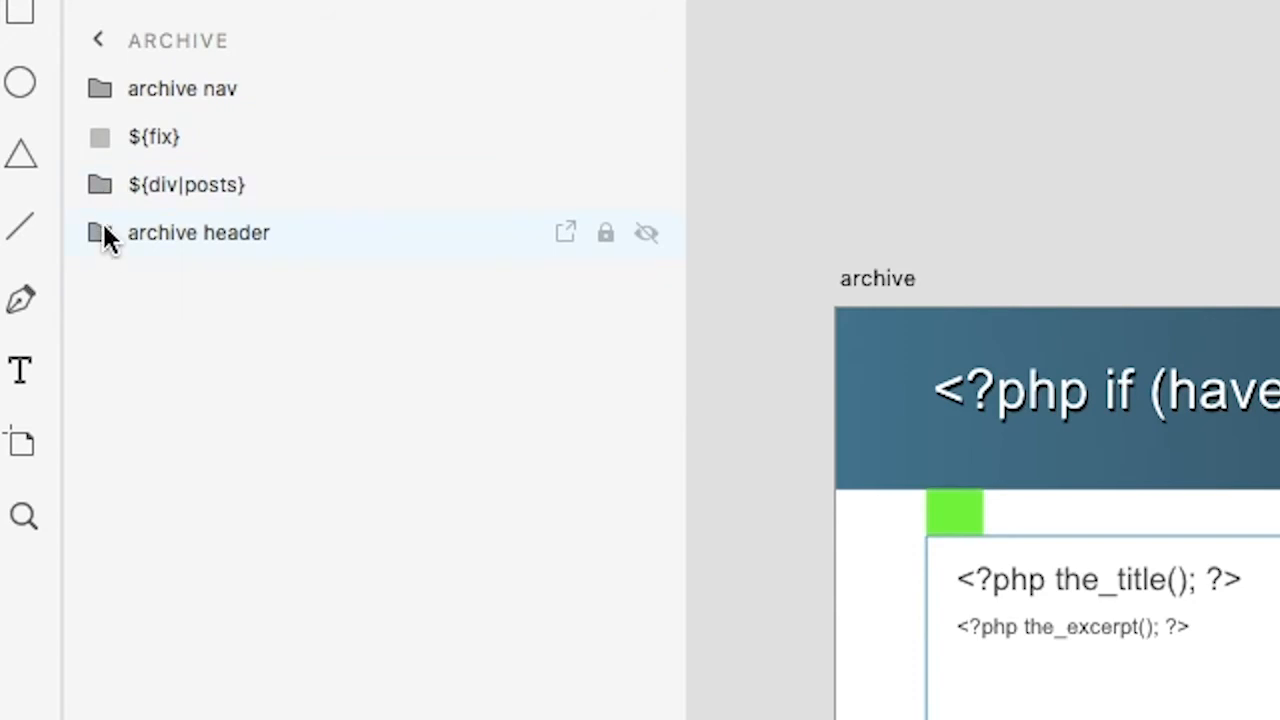
pyautogui.click(101, 190)
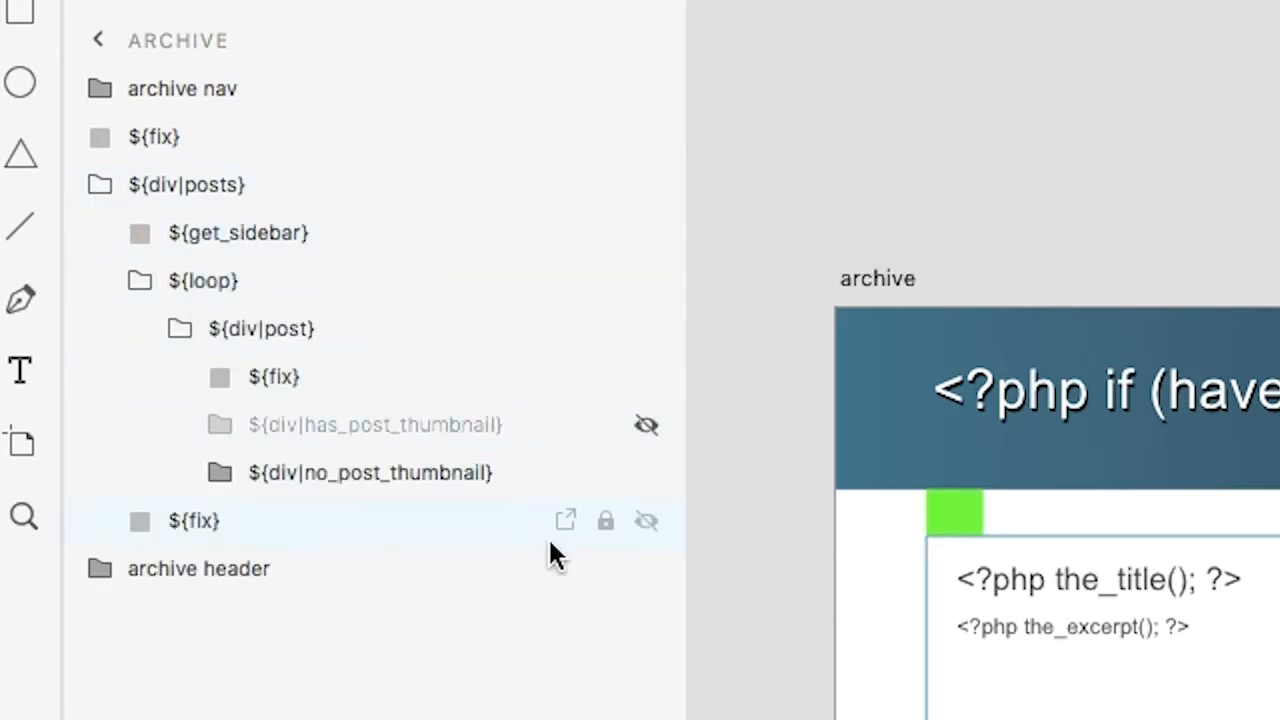
# Switch to the test blog in the browser, open the Uncategorized category archive and review its post entries
pyautogui.click(943, 128)
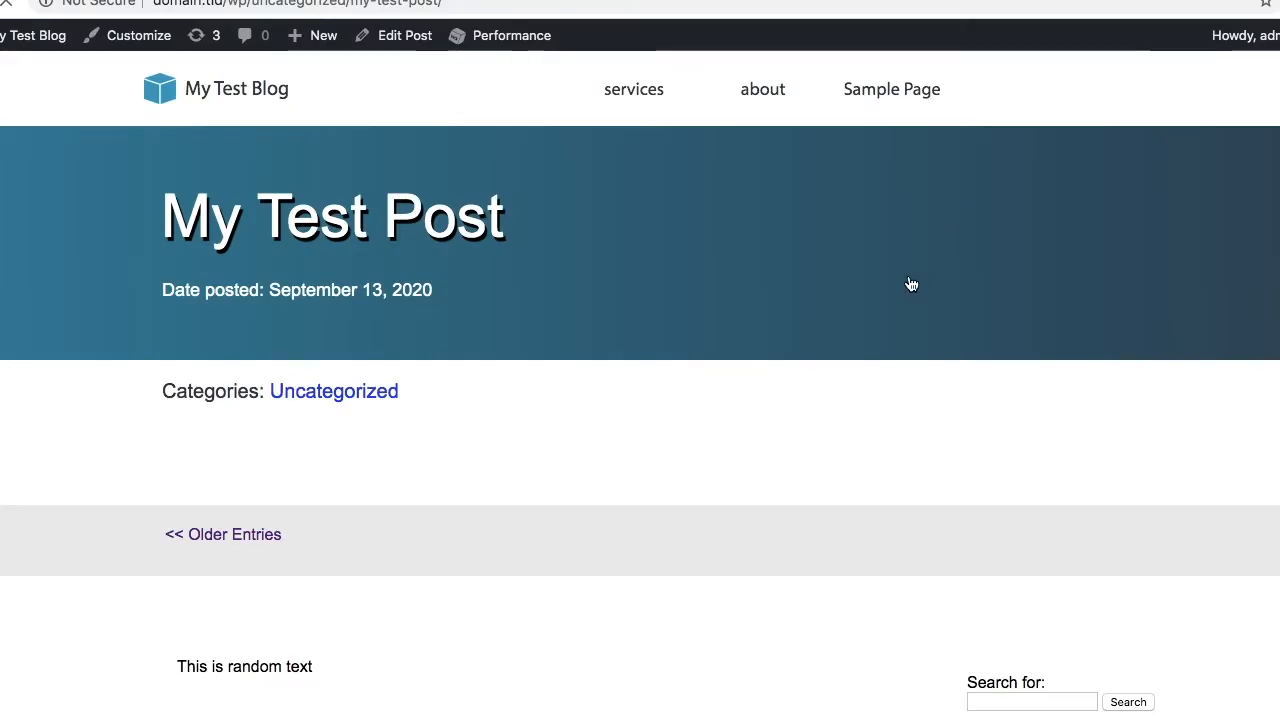
pyautogui.click(377, 393)
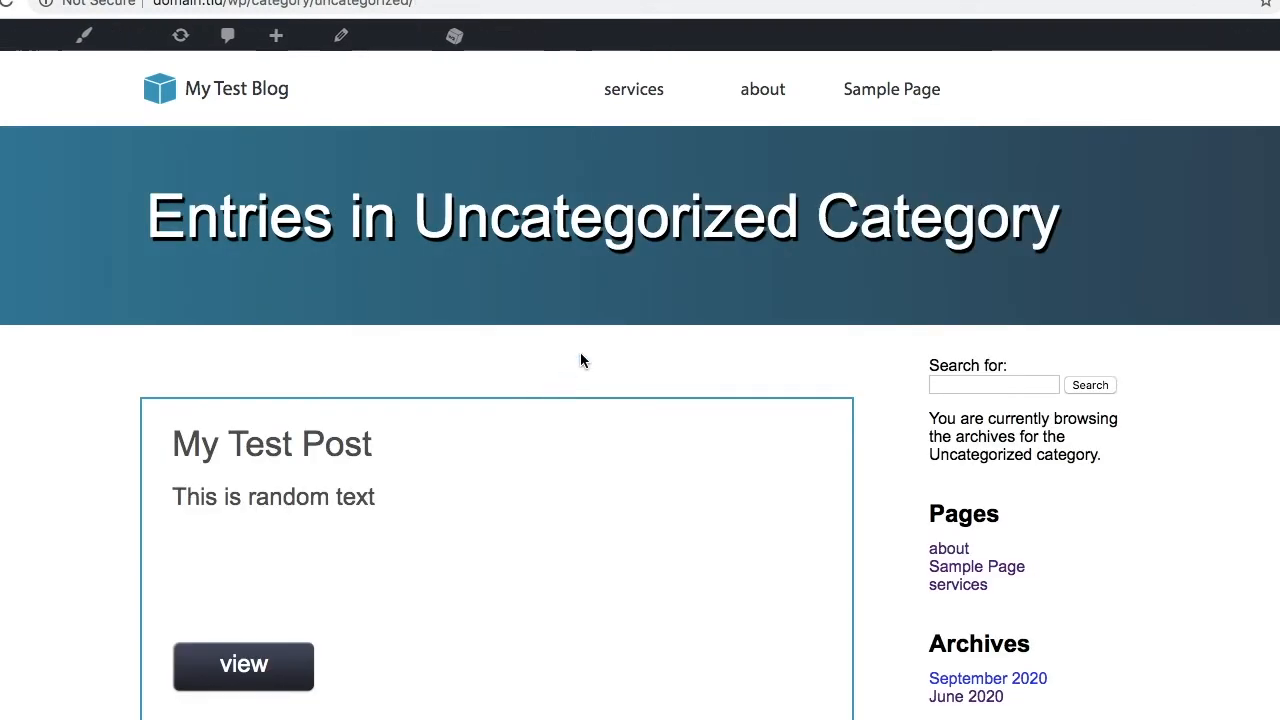
pyautogui.scroll(-6, 585, 355)
pyautogui.scroll(3, 585, 355)
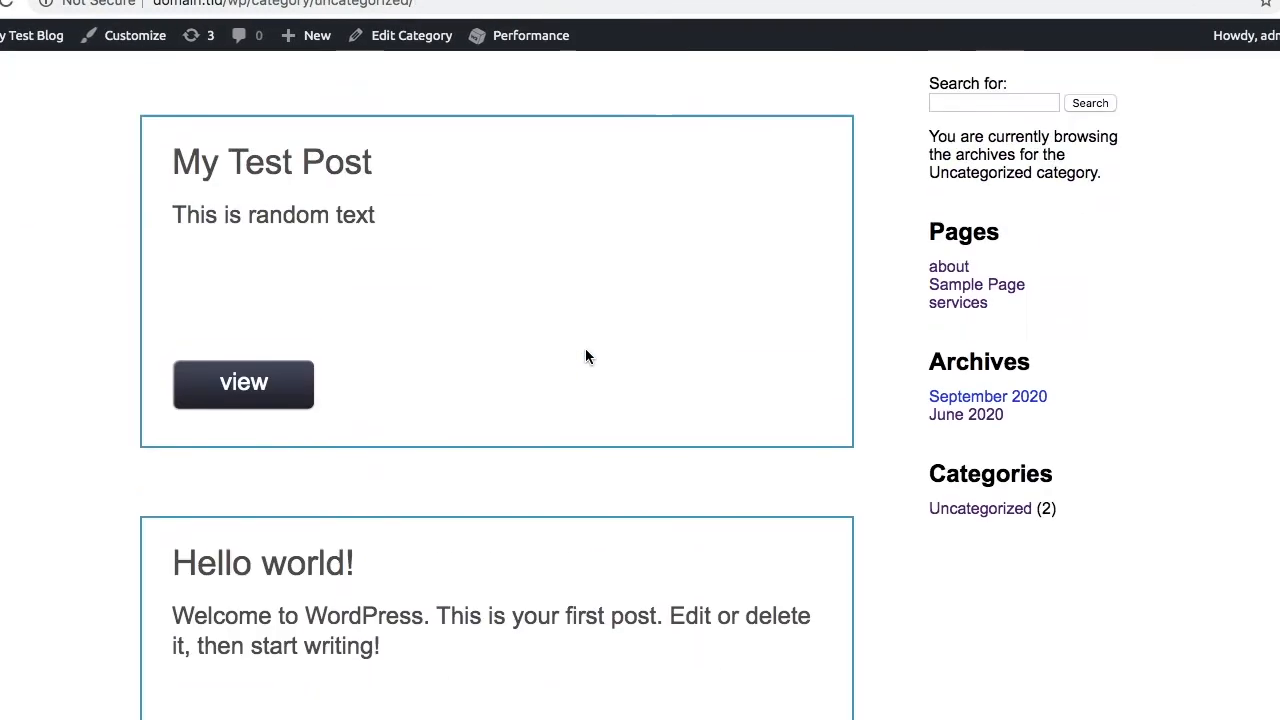
pyautogui.scroll(3, 587, 356)
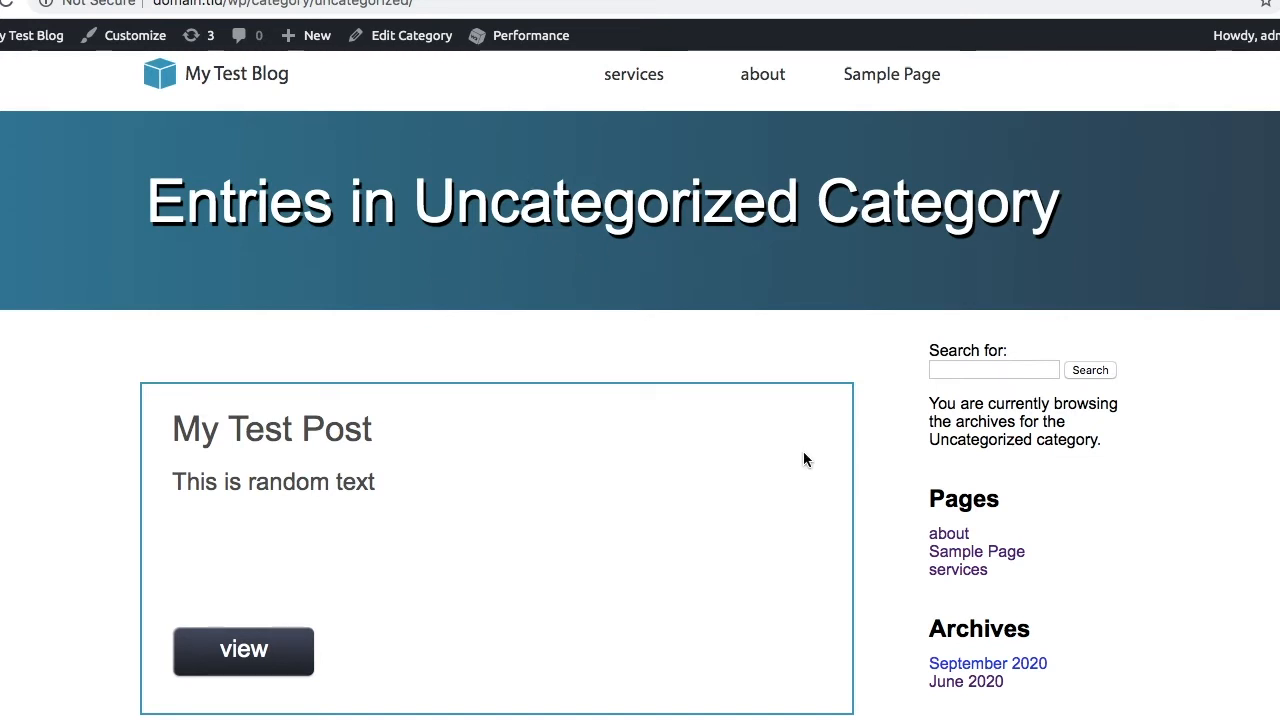
# Open the September 2020 and June 2020 archives and try the Hello world! entry's view button
pyautogui.click(1043, 665)
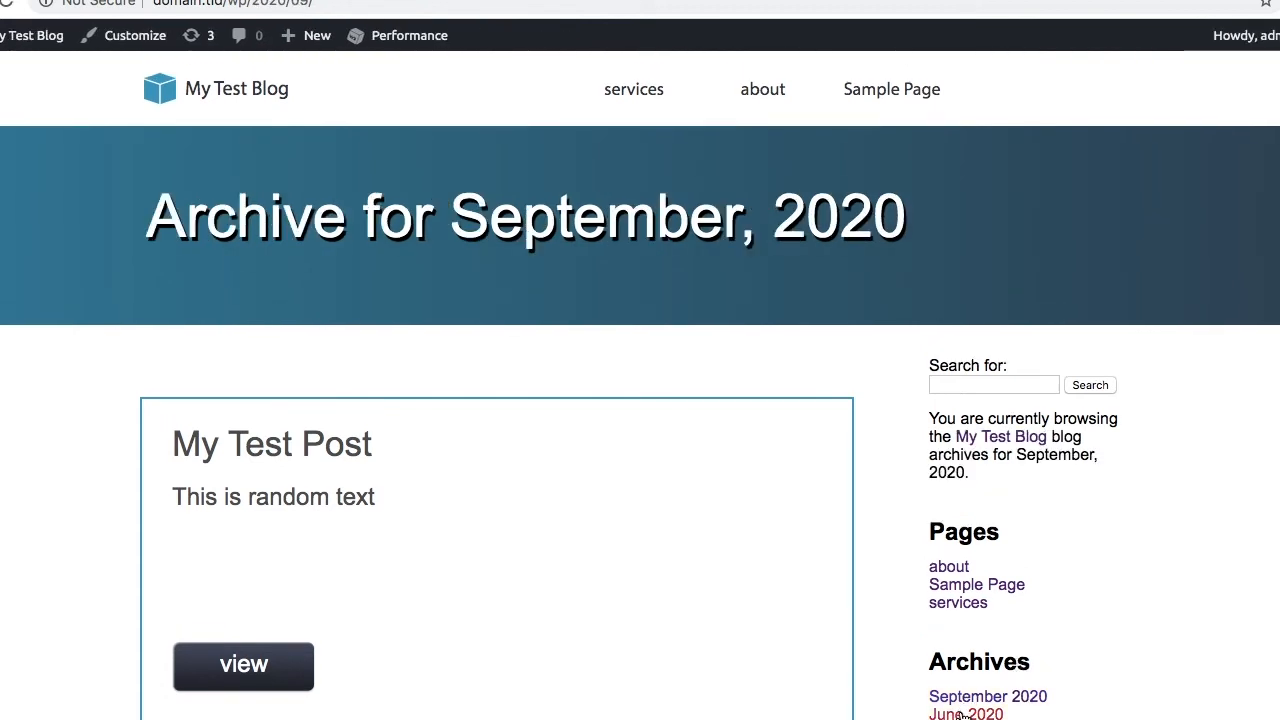
pyautogui.click(960, 713)
pyautogui.scroll(-2, 960, 713)
pyautogui.scroll(-2, 640, 400)
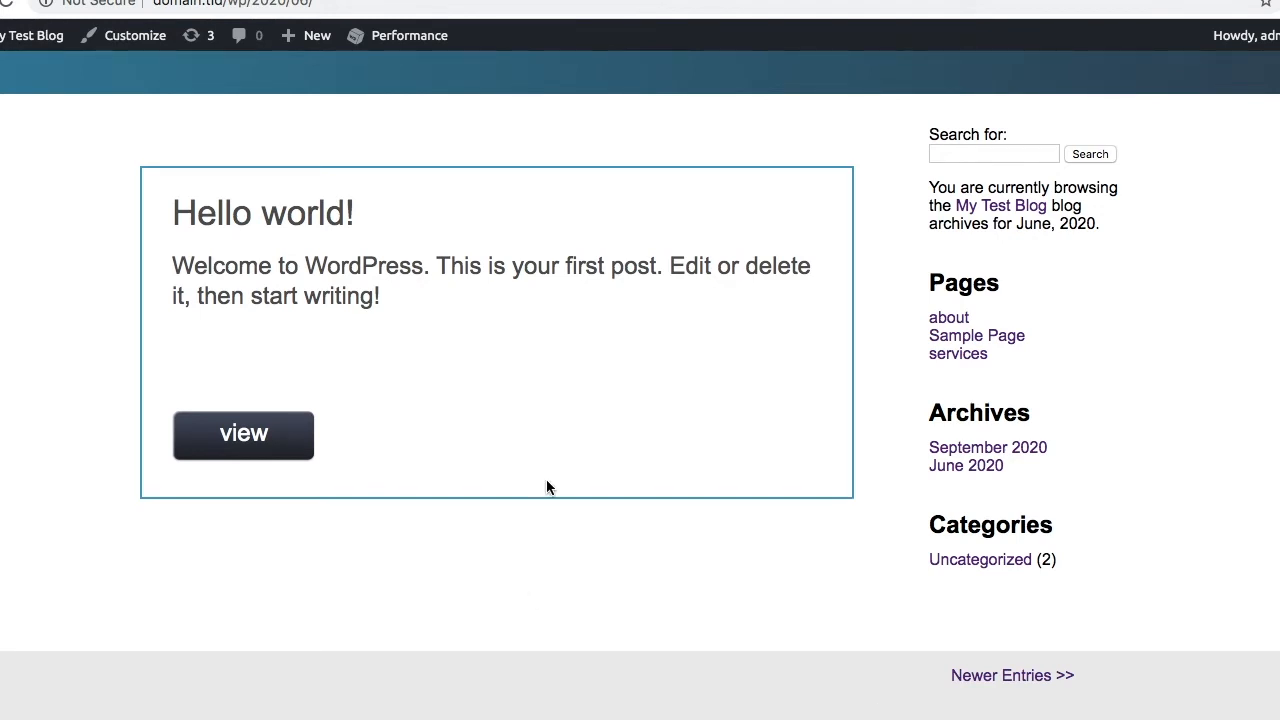
pyautogui.scroll(2, 546, 487)
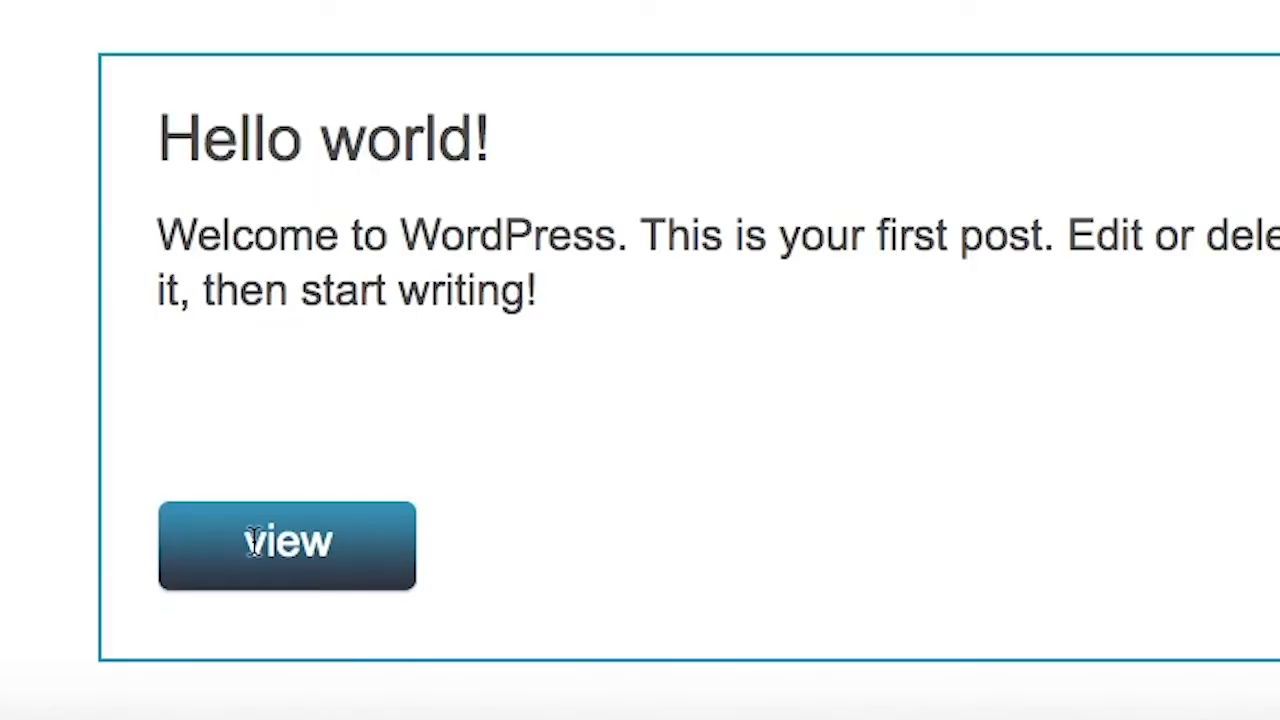
pyautogui.doubleClick(253, 541)
pyautogui.click(1020, 463)
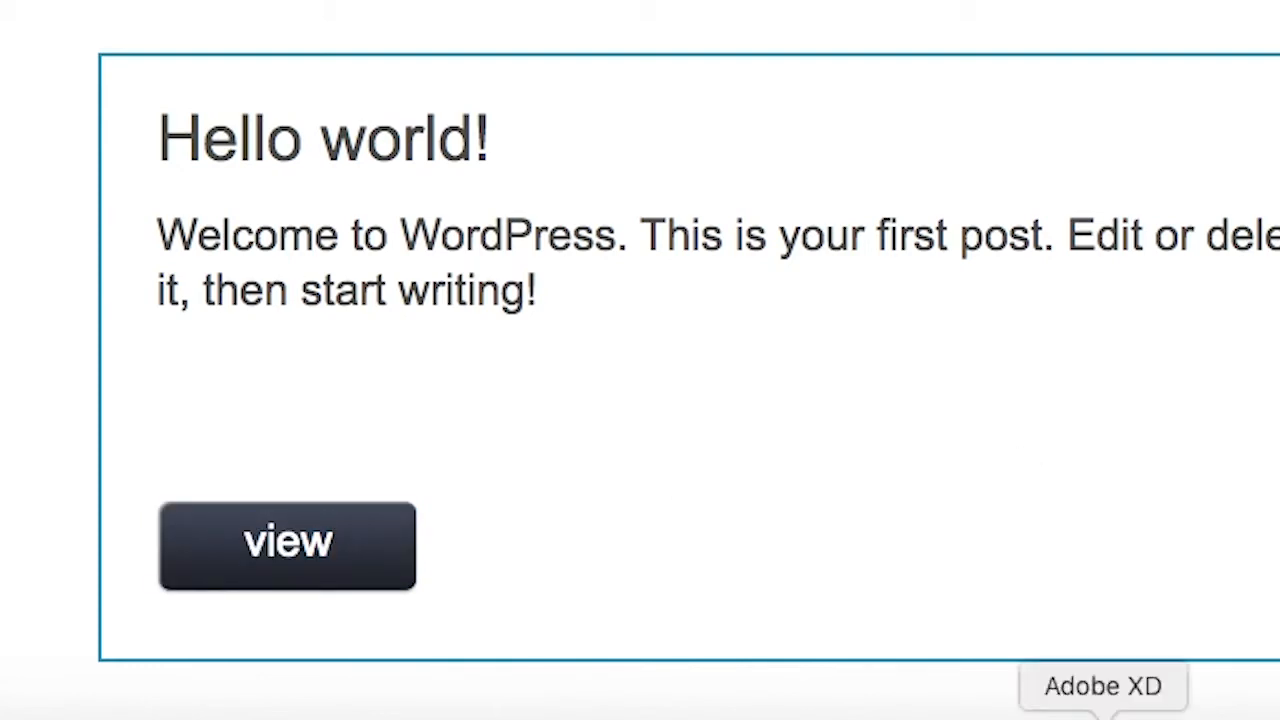
# Switch to Adobe XD and rename the archive button's view text layer as "${css|style:label} ${link:<?php the_permalink(); ?>} view"
pyautogui.click(1103, 716)
pyautogui.hscroll(8, 972, 224)
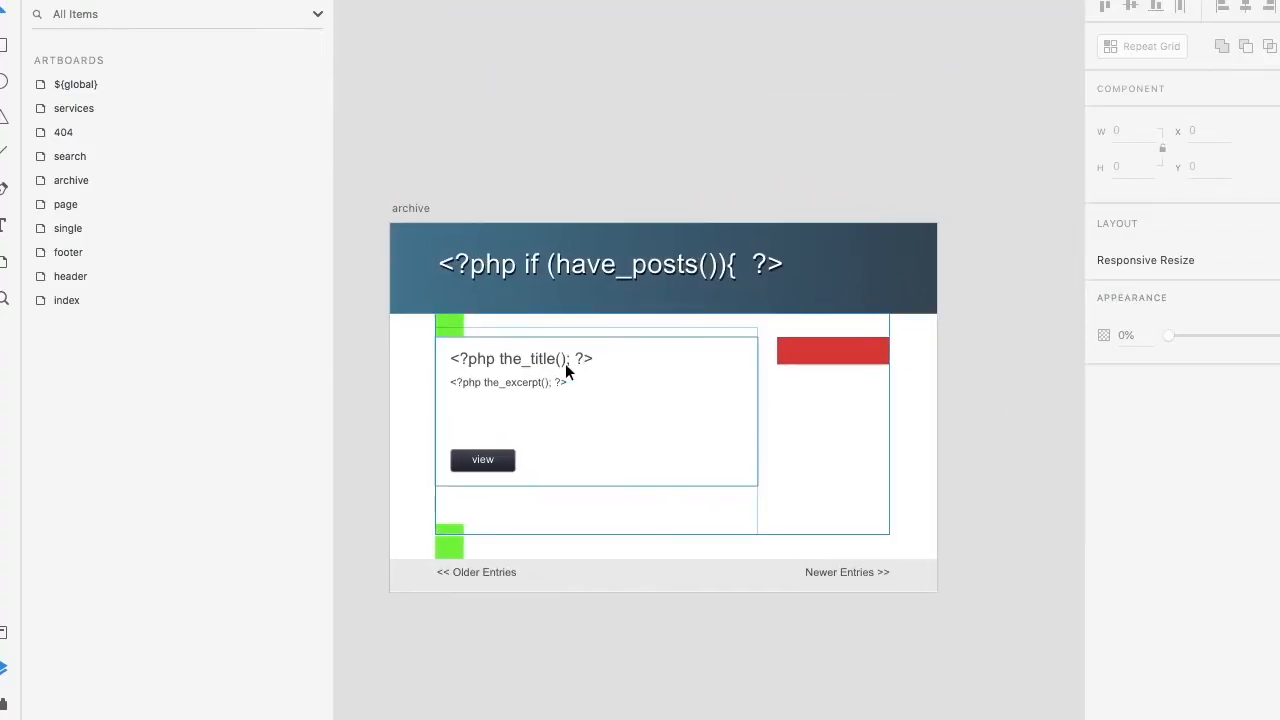
pyautogui.click(483, 468)
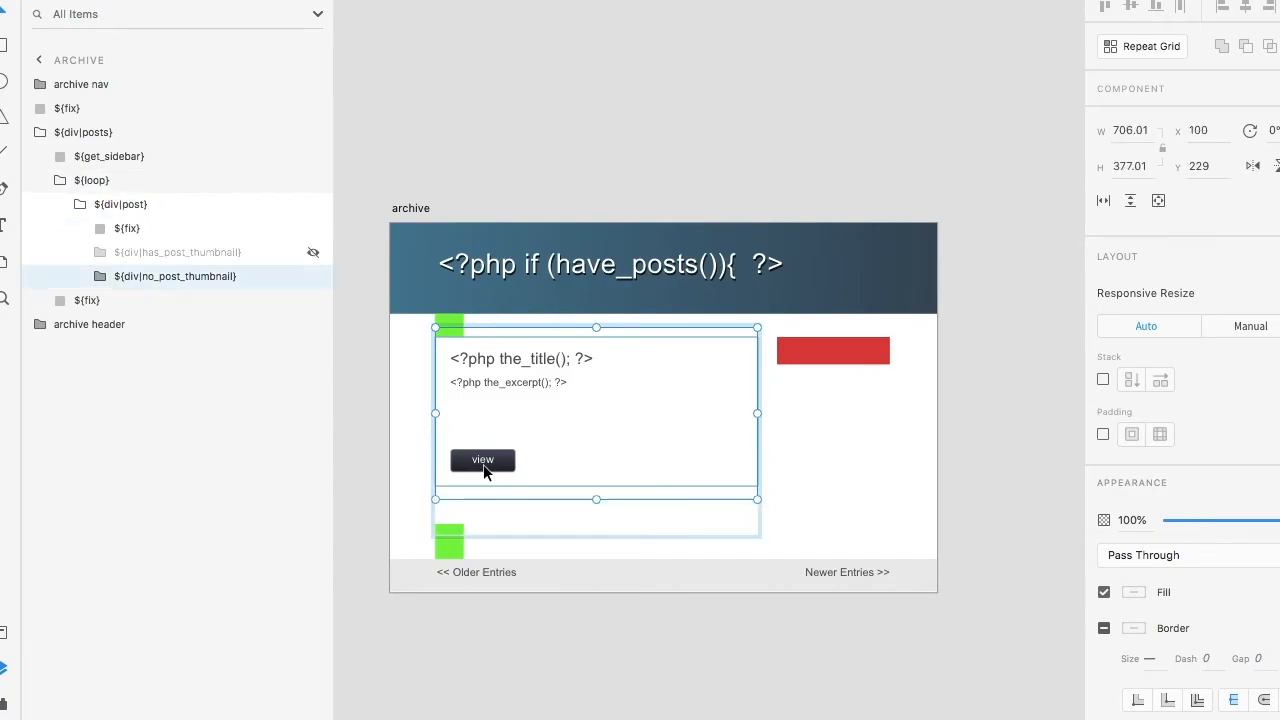
pyautogui.doubleClick(483, 465)
pyautogui.doubleClick(483, 465)
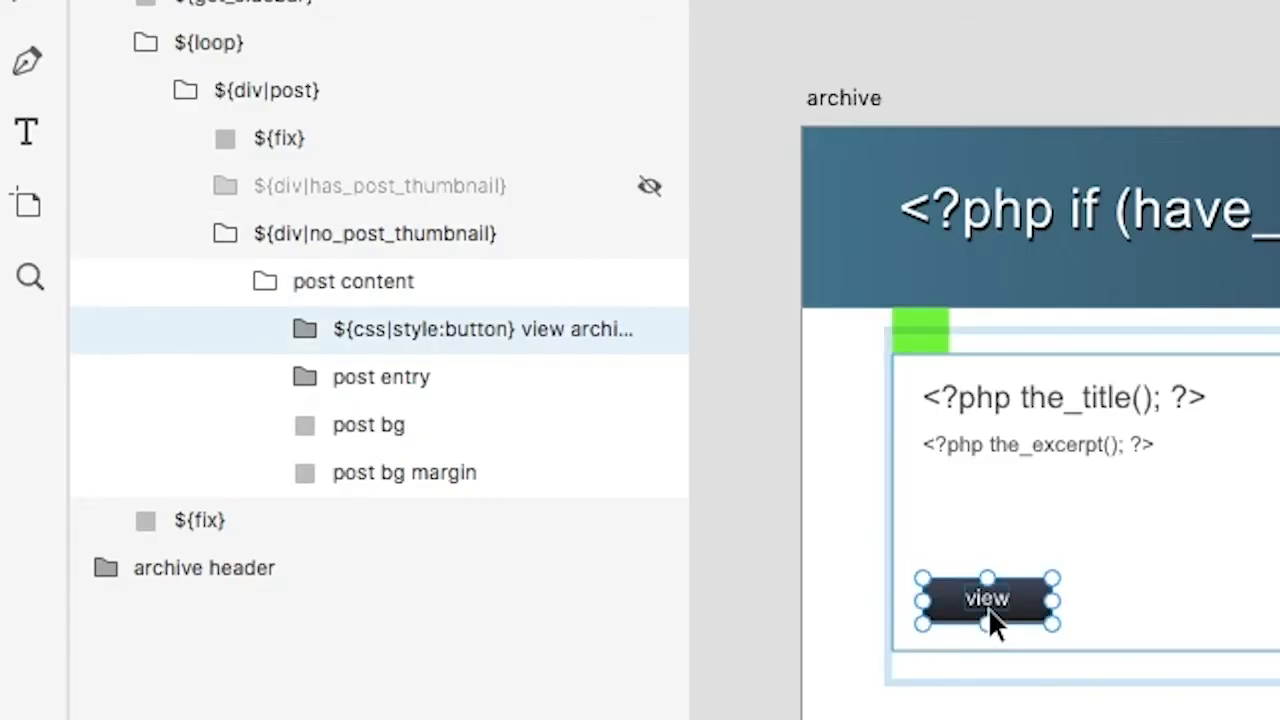
pyautogui.doubleClick(988, 607)
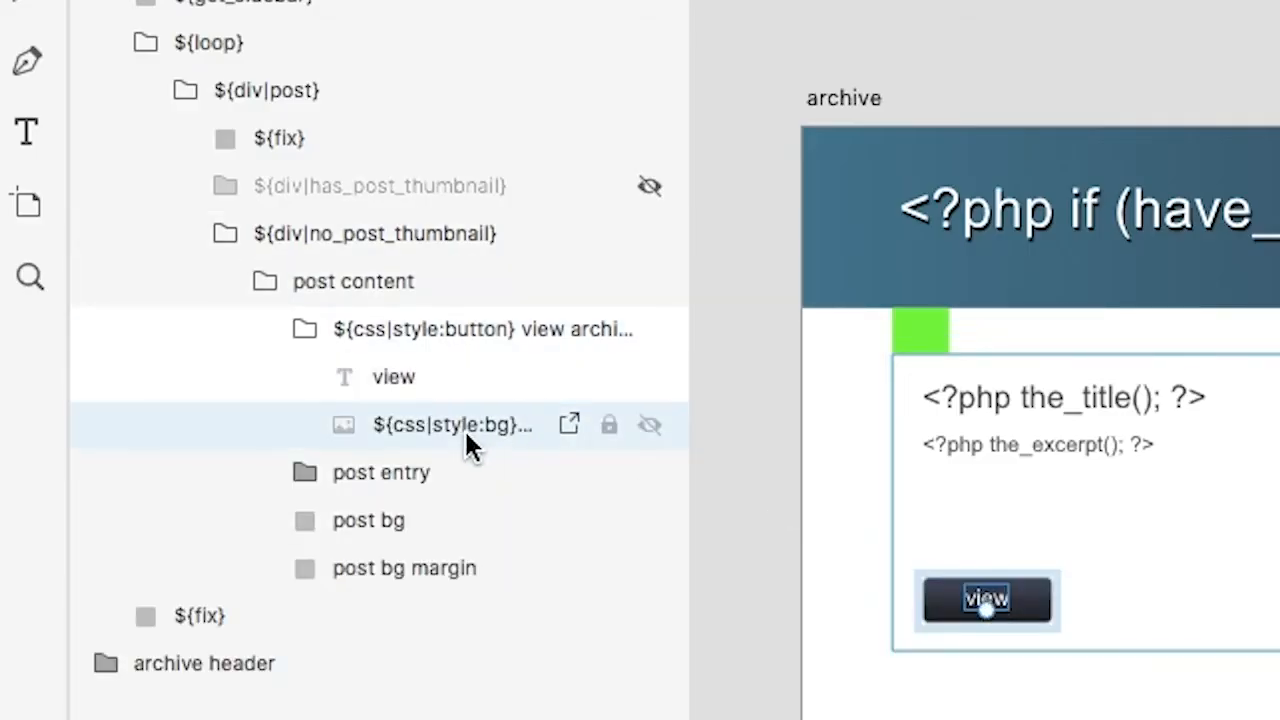
pyautogui.press('Escape')
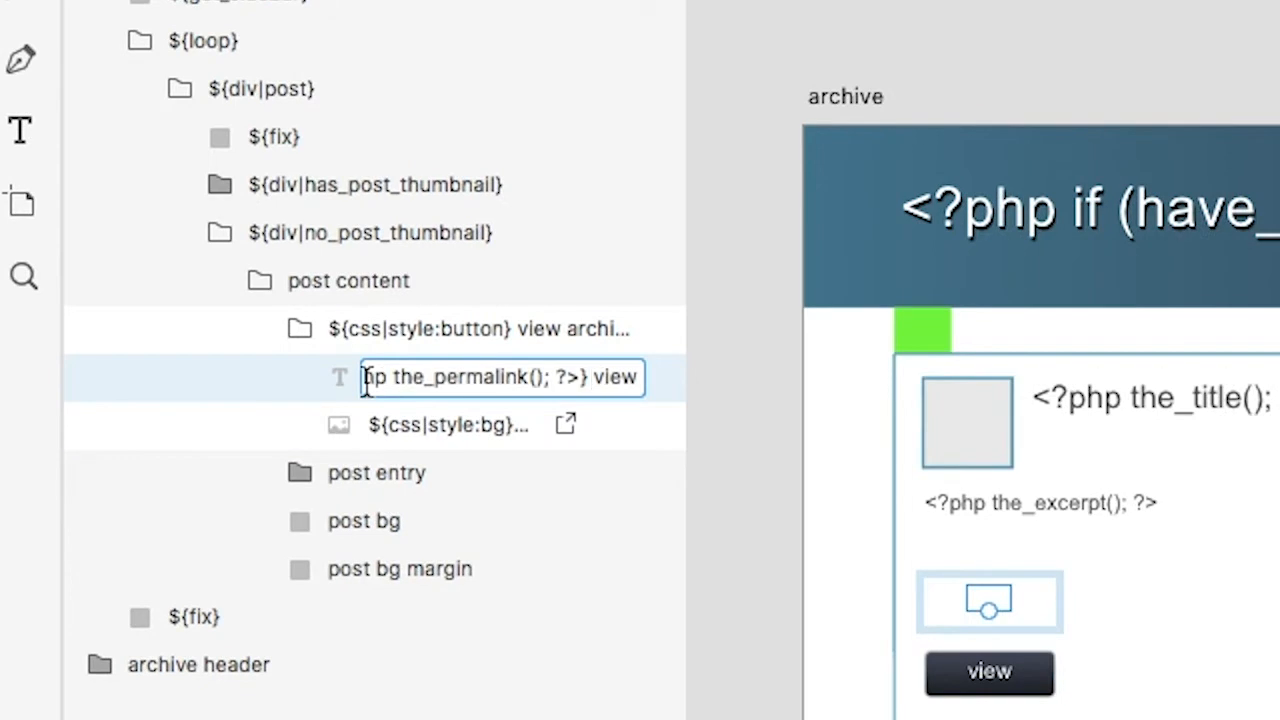
pyautogui.press('Left')
pyautogui.click(404, 413)
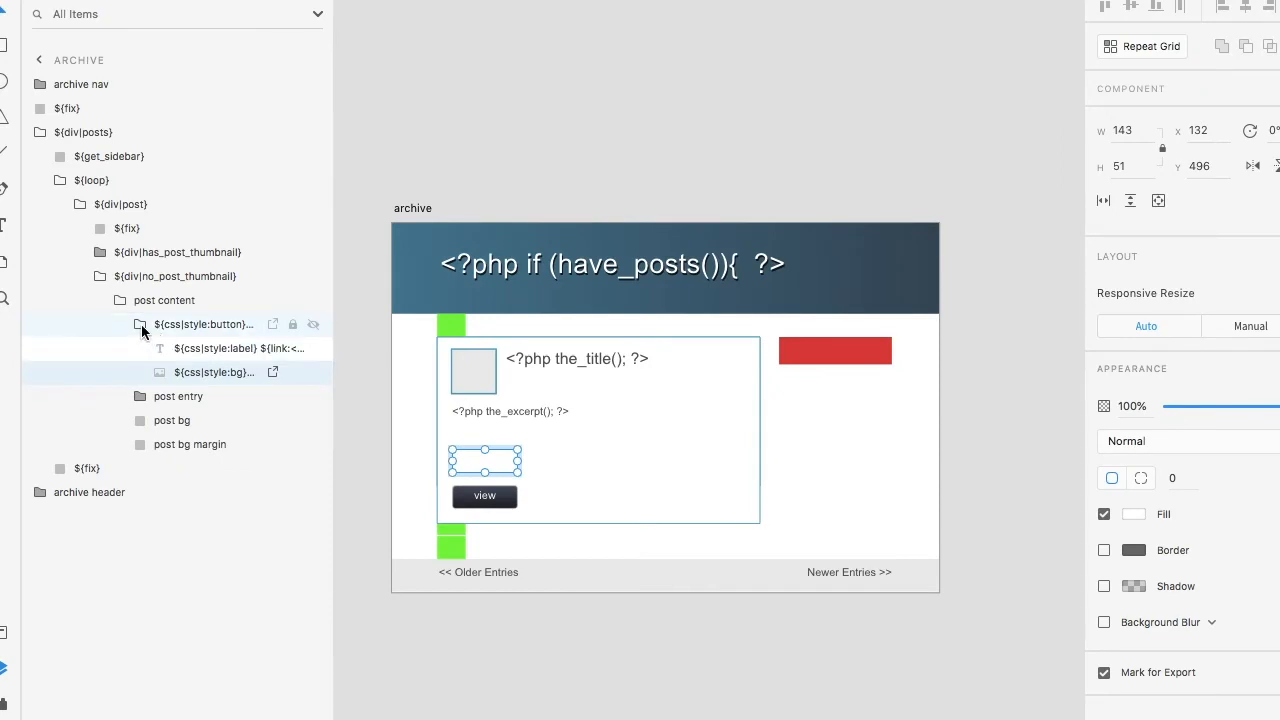
# Collapse the ${css|style:button}, post content and ${div|no_post_thumbnail} groups of the archive artboard
pyautogui.click(141, 324)
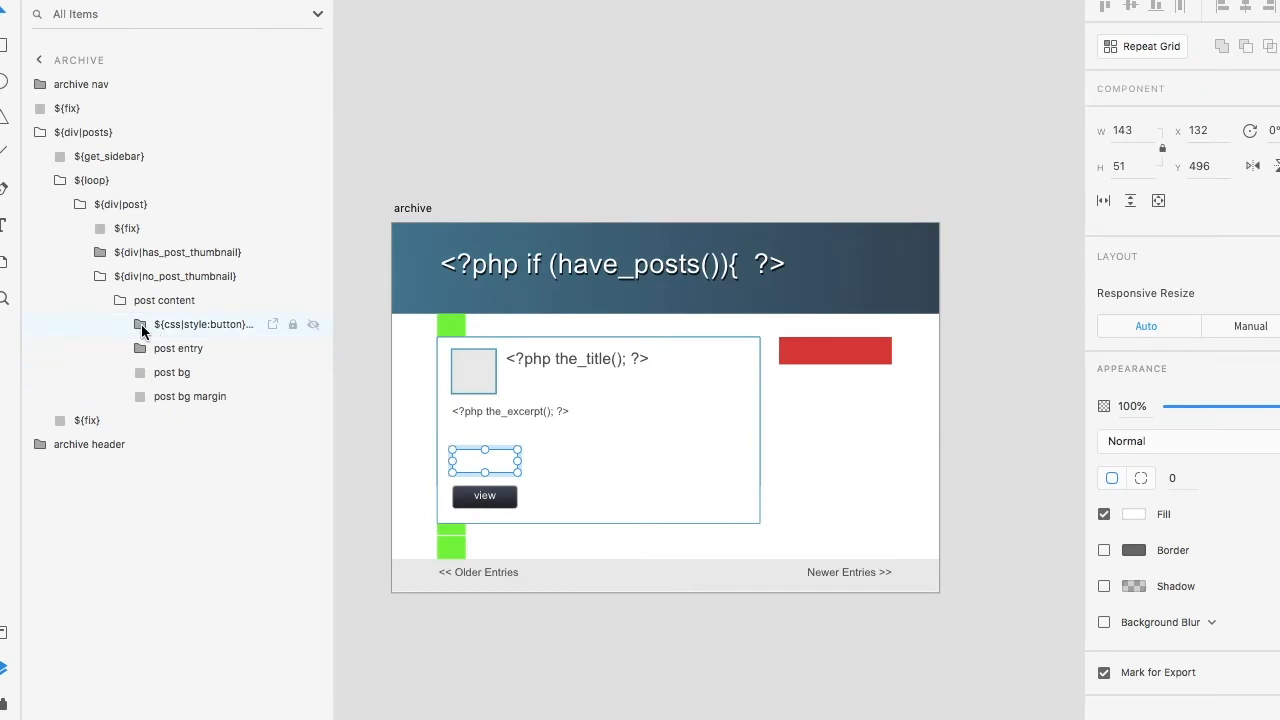
pyautogui.click(119, 301)
pyautogui.click(108, 284)
pyautogui.click(94, 277)
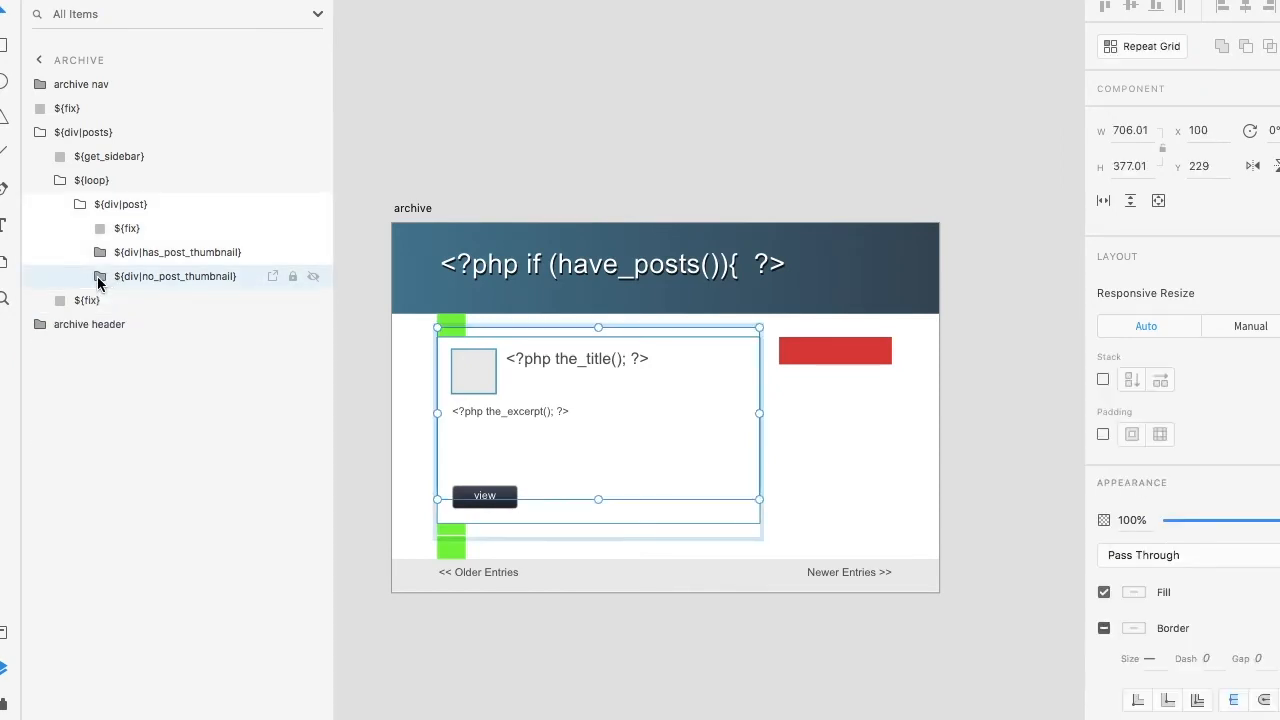
pyautogui.click(533, 113)
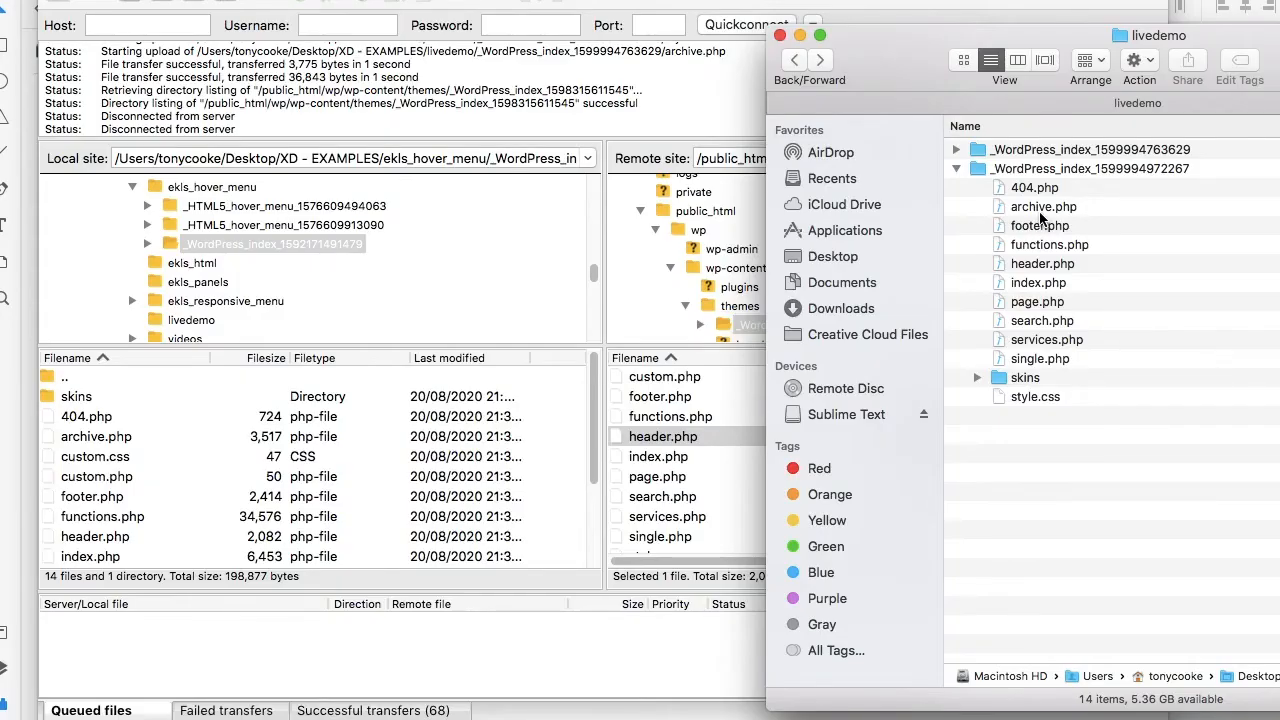
pyautogui.click(1040, 208)
pyautogui.keyDown('super'); pyautogui.click(1039, 399); pyautogui.keyUp('super')
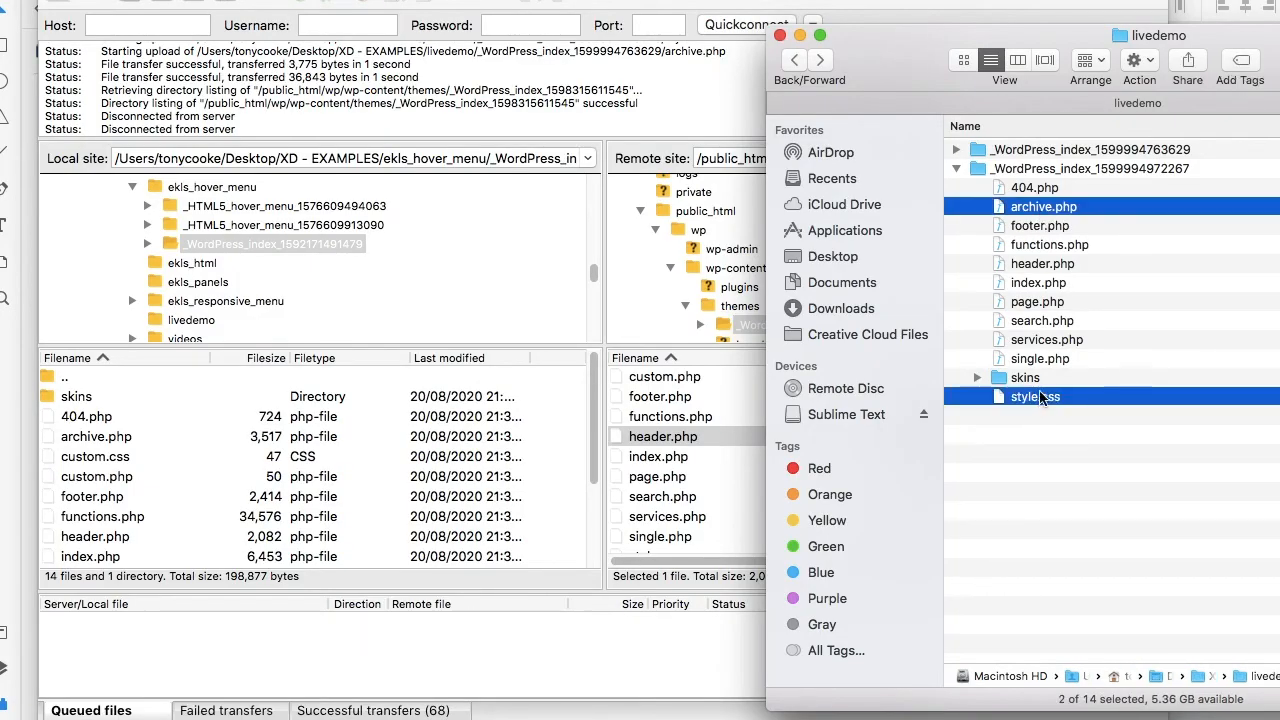
pyautogui.moveTo(1055, 210); pyautogui.dragTo(660, 446)
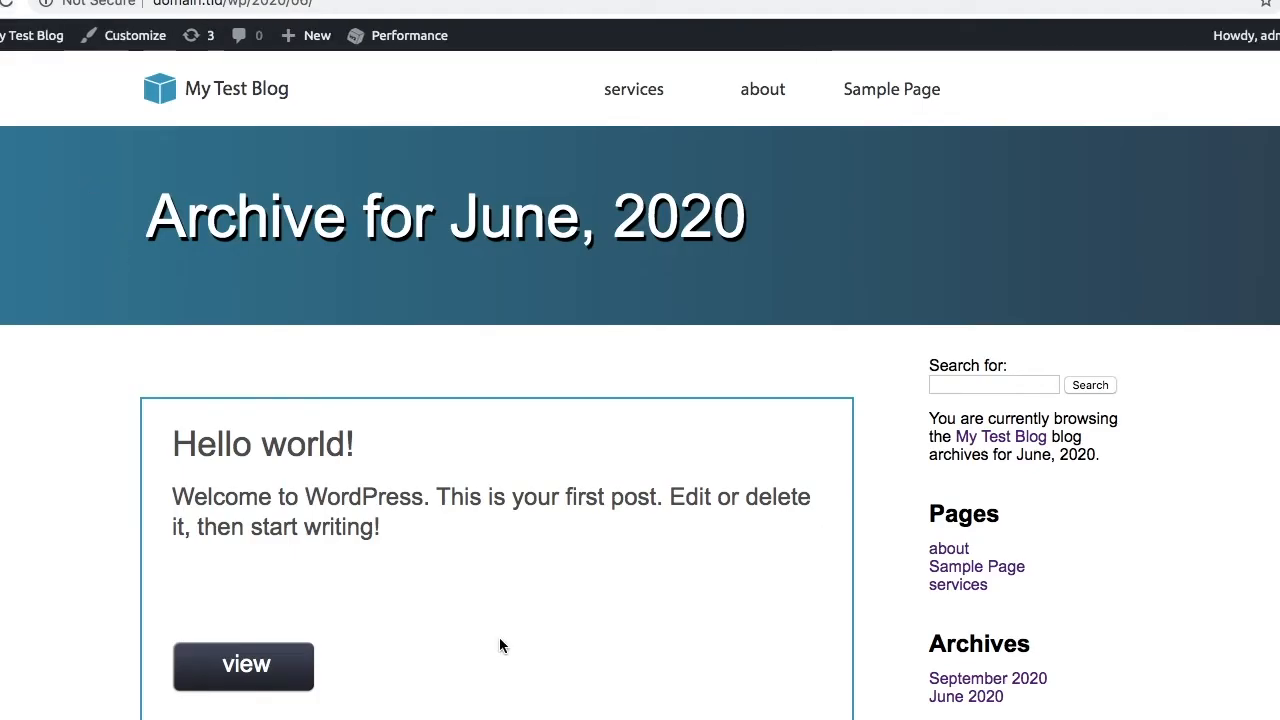
# Open the Hello world! post through its view button in the June 2020 archive and review the page down to the comment form
pyautogui.click(262, 670)
pyautogui.scroll(-1, 418, 483)
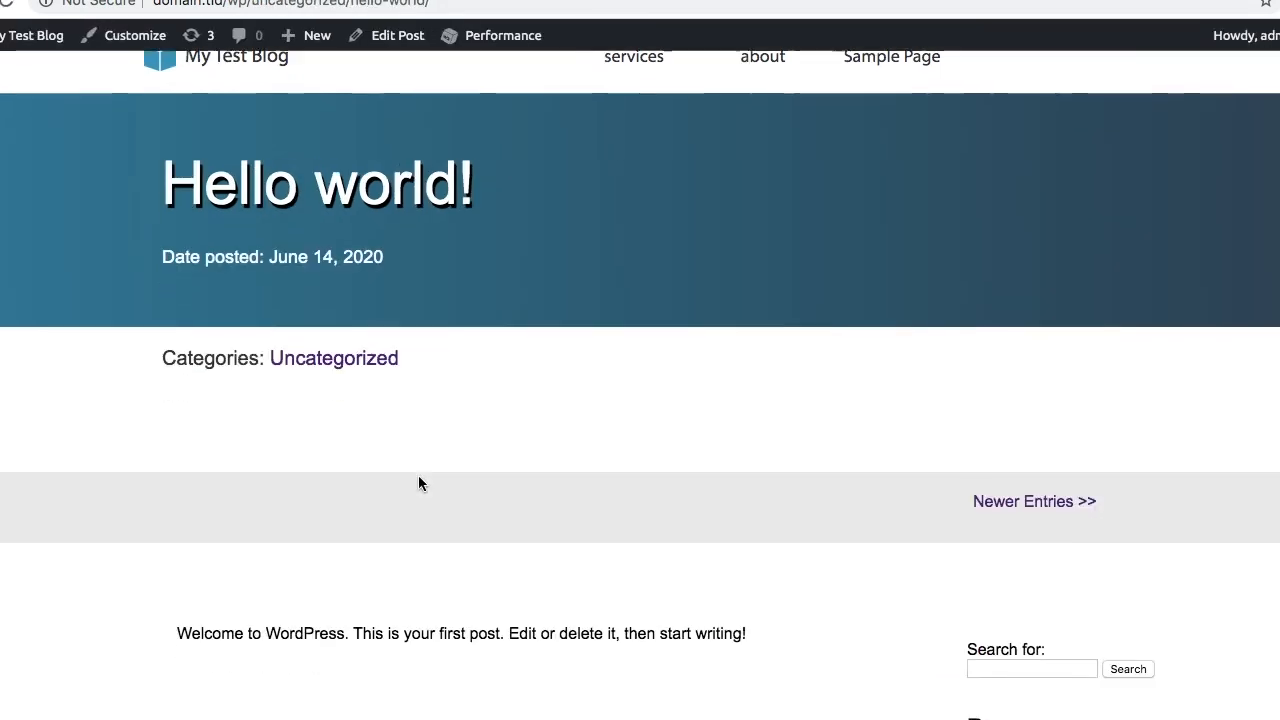
pyautogui.scroll(-8, 420, 483)
pyautogui.scroll(2, 420, 483)
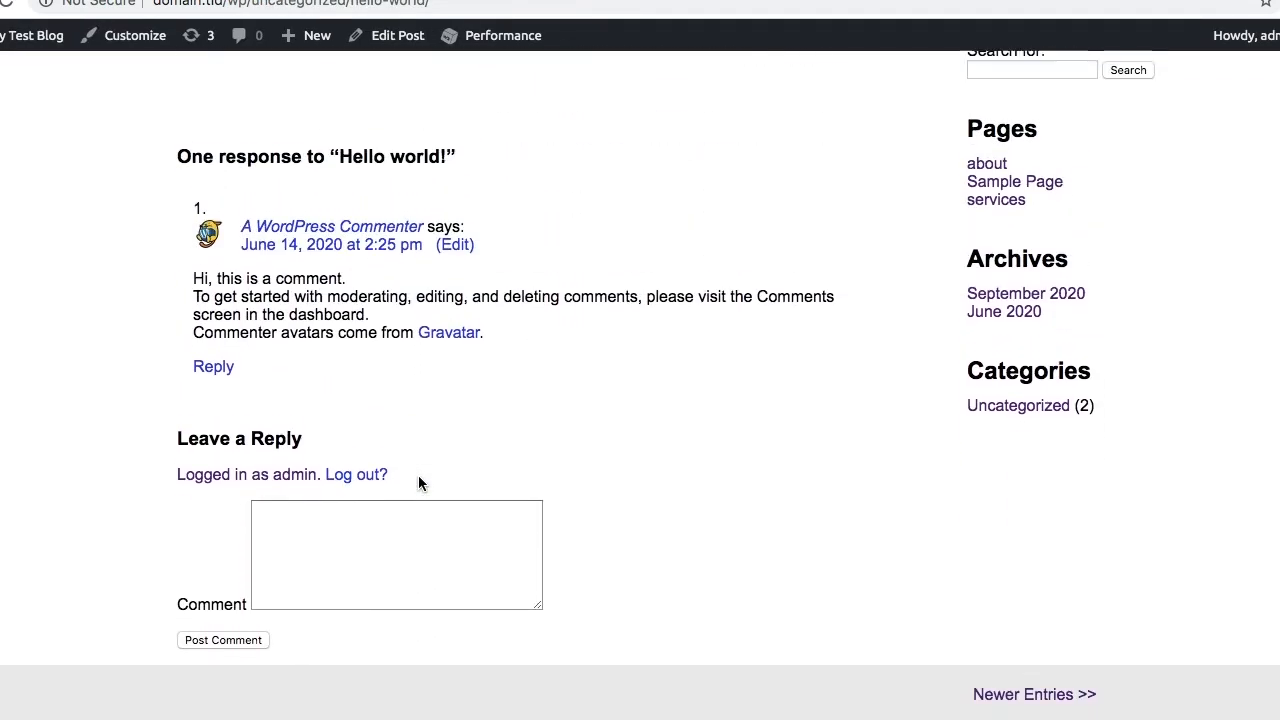
pyautogui.scroll(5, 418, 483)
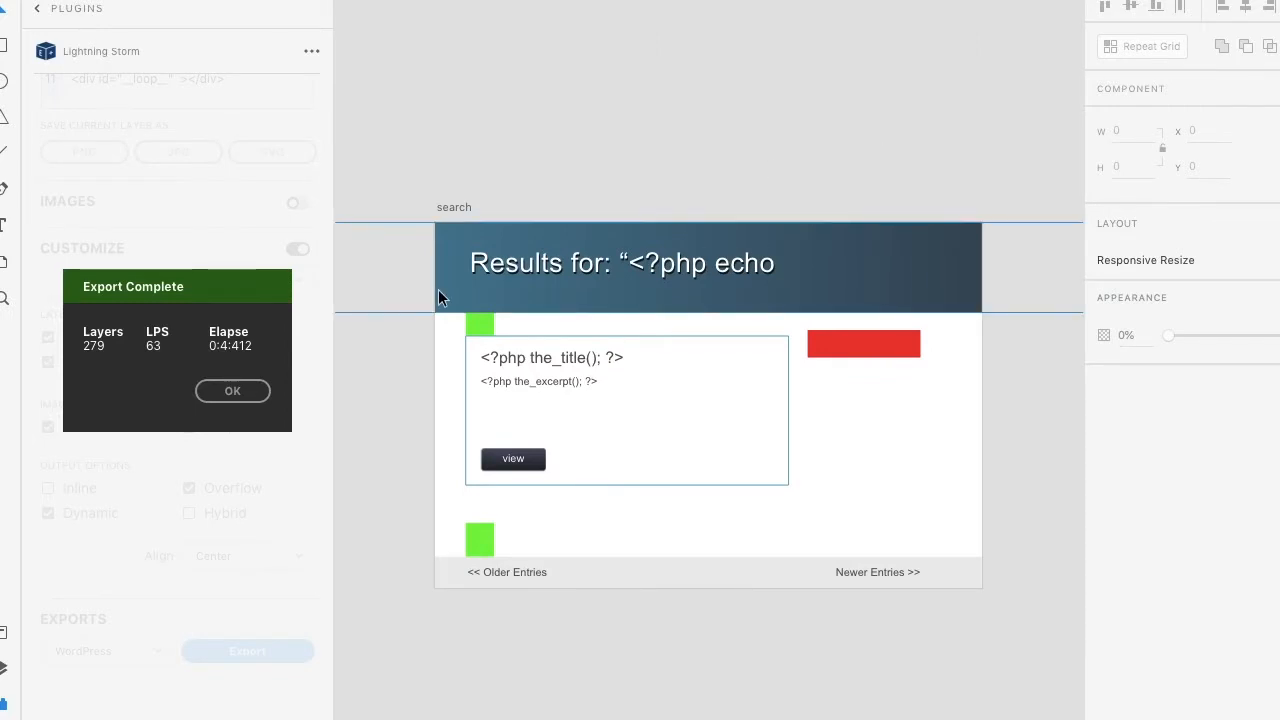
# Dismiss the export message and examine the ${code} search title layer in the search artboard's search header group
pyautogui.click(232, 391)
pyautogui.click(478, 190)
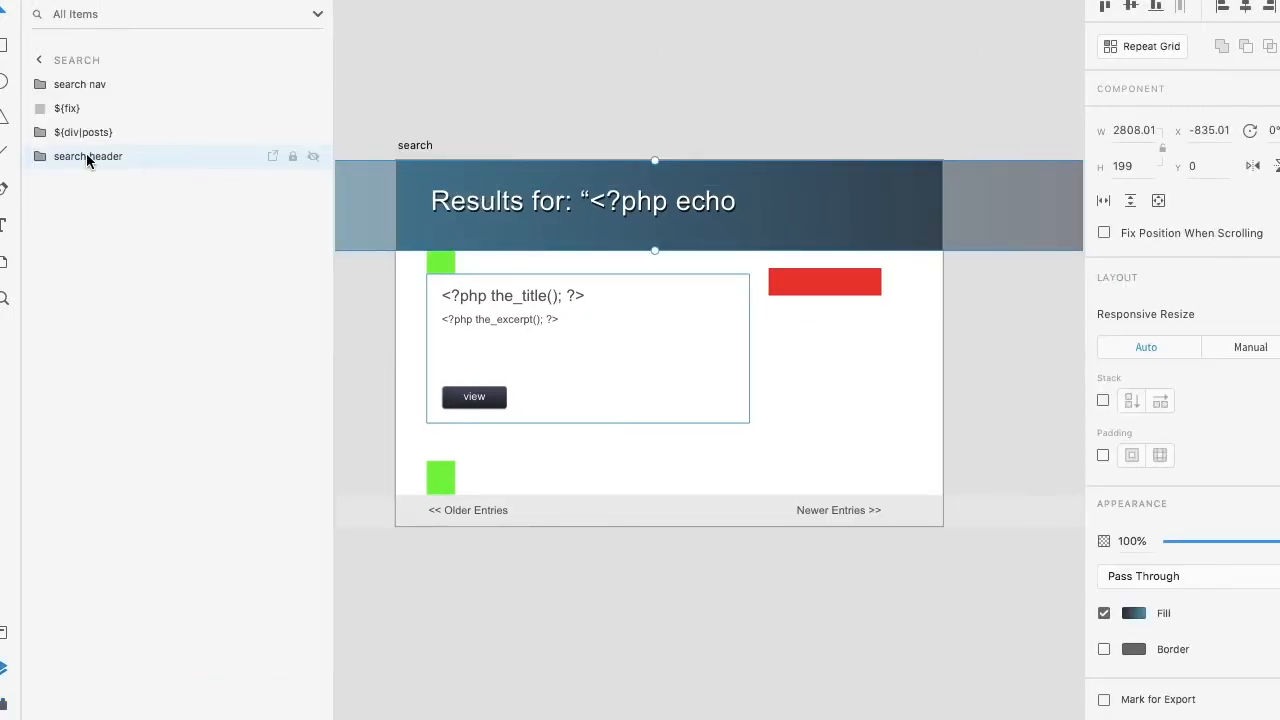
pyautogui.click(40, 160)
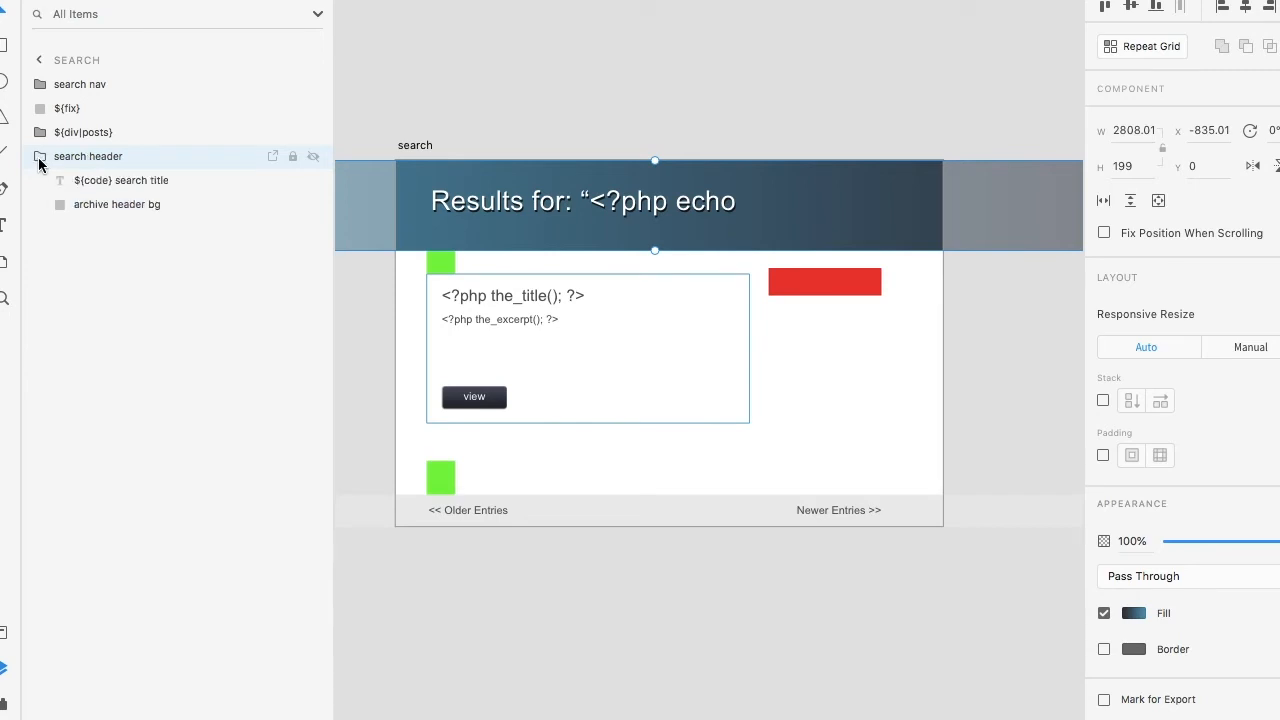
pyautogui.click(93, 185)
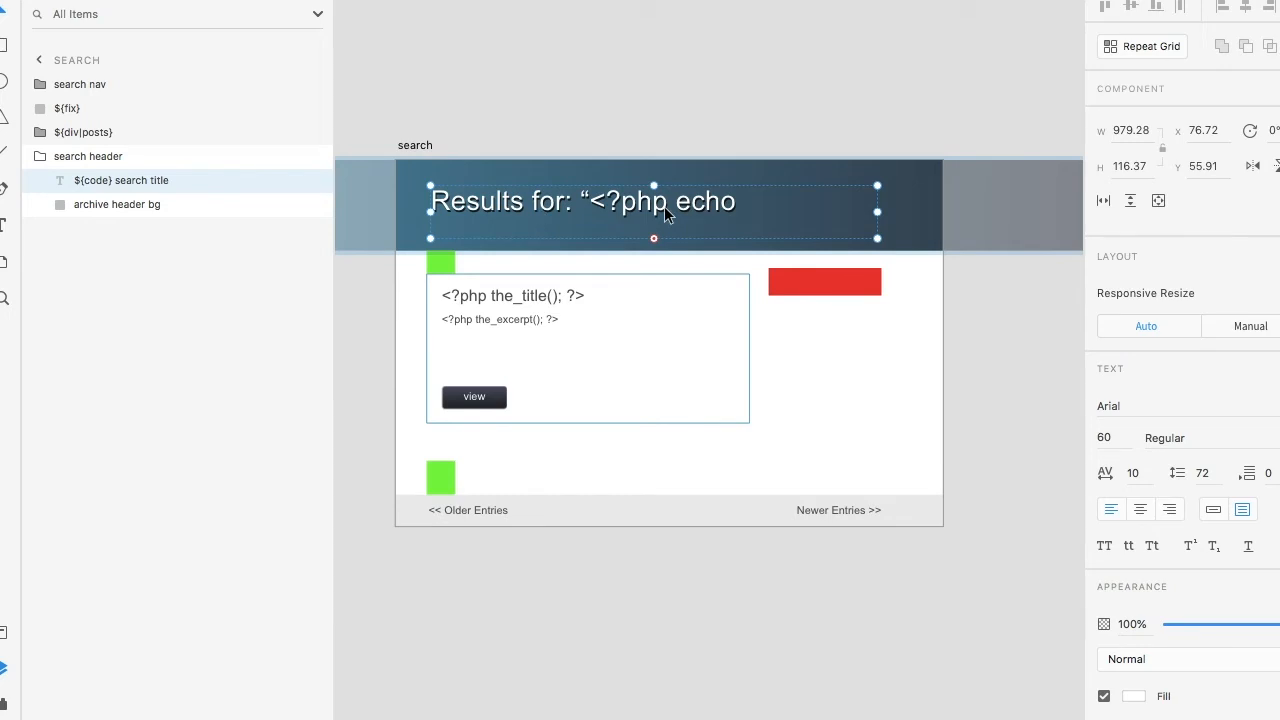
pyautogui.click(40, 158)
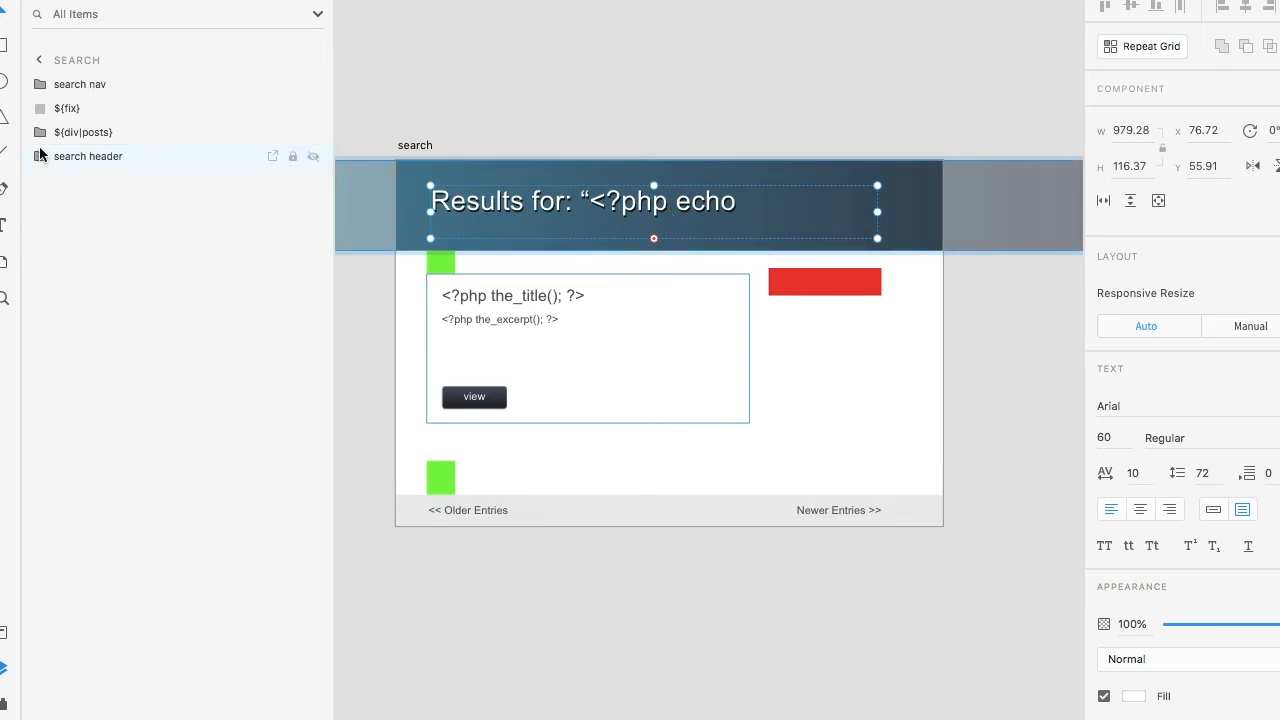
# Examine the search artboard's ${div|posts}, ${fix} and search nav layers, expanding search nav and its next post group
pyautogui.click(74, 133)
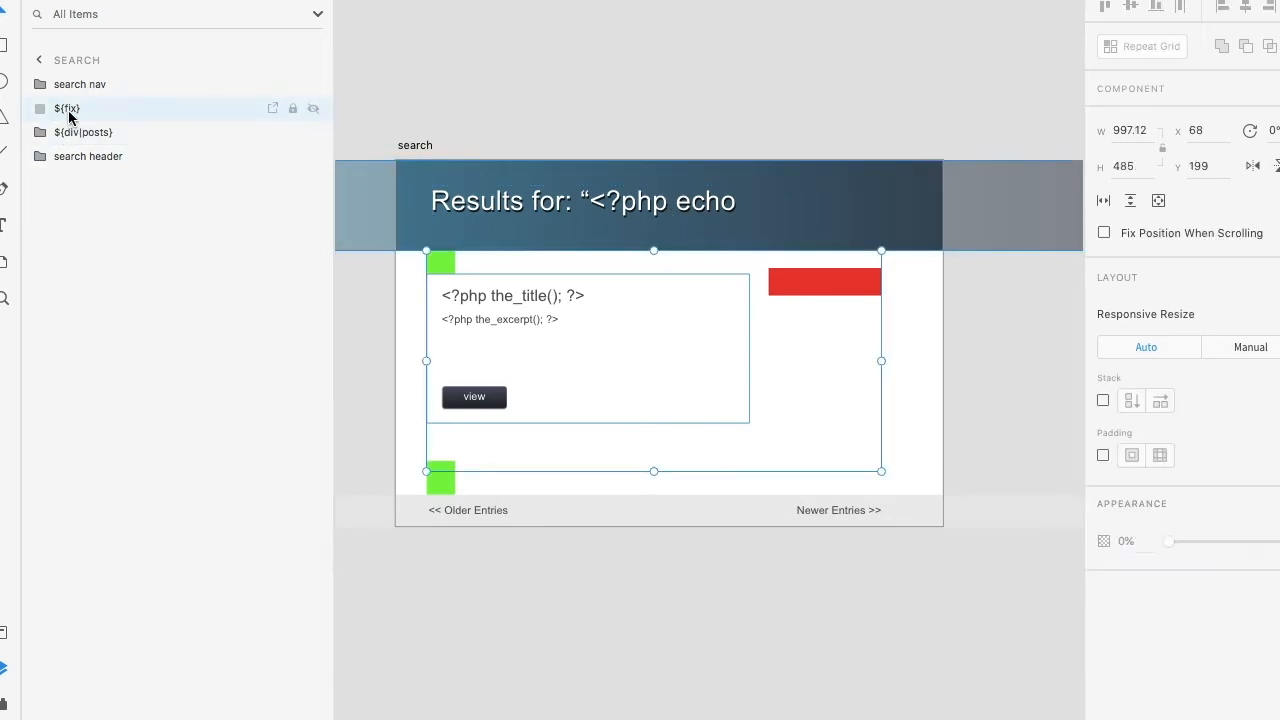
pyautogui.click(72, 110)
pyautogui.click(72, 86)
pyautogui.click(41, 88)
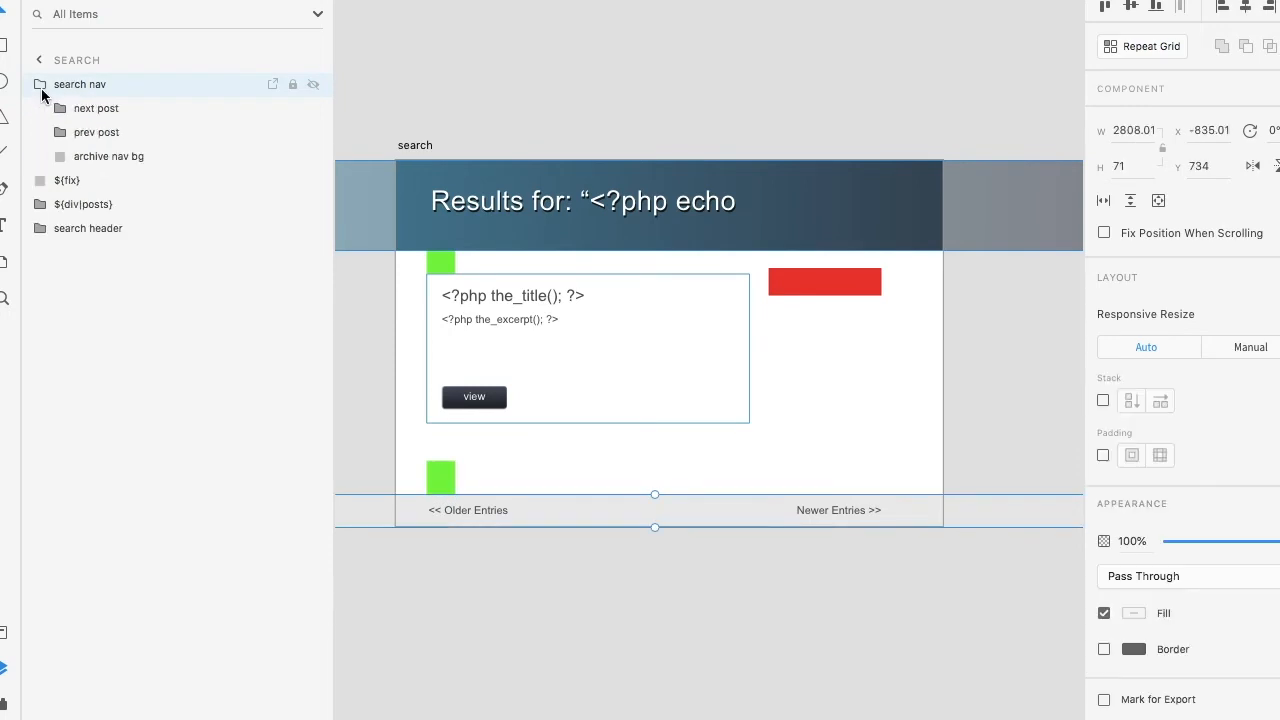
pyautogui.click(64, 109)
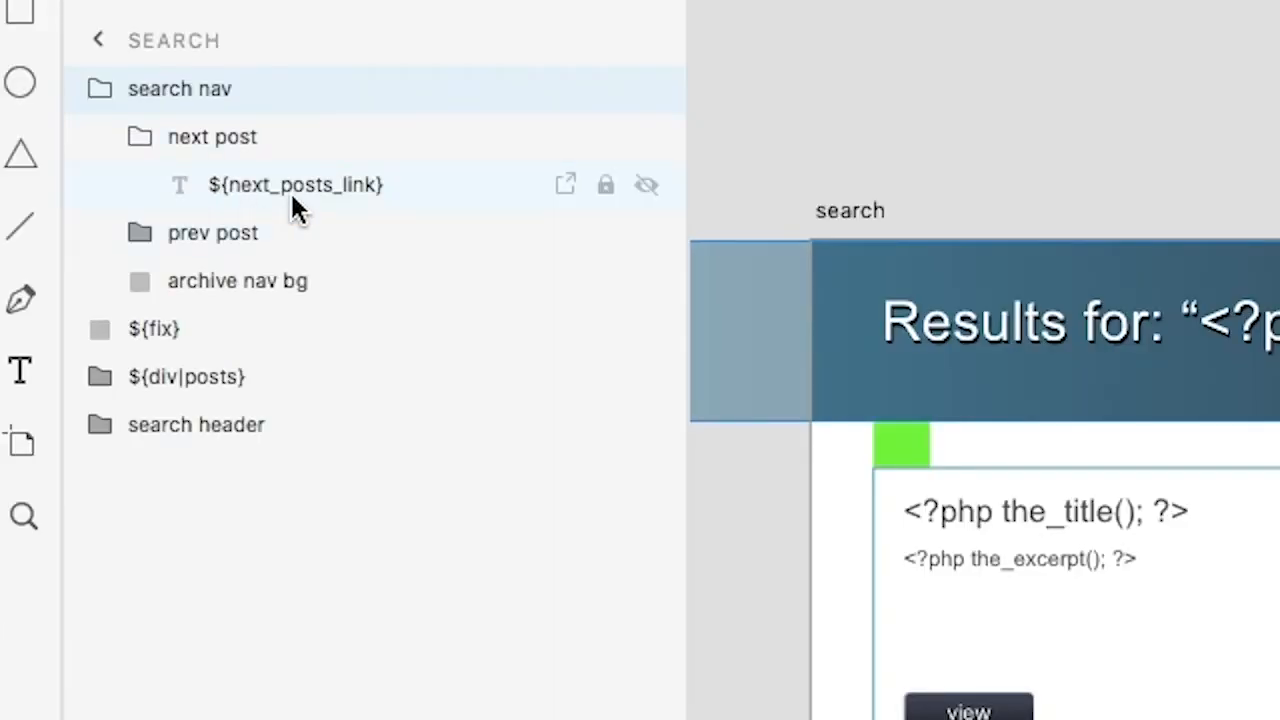
# Examine the prev post link layer in search nav and the full text of ${code} search title in search header
pyautogui.click(141, 238)
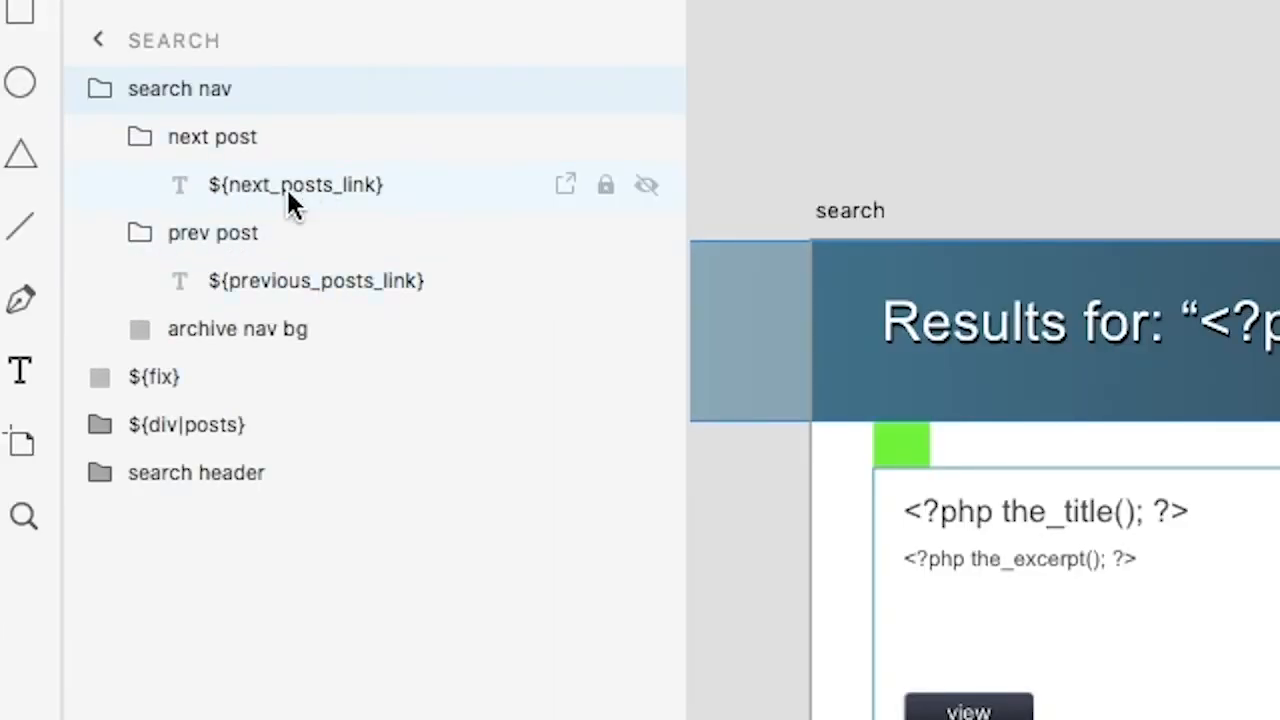
pyautogui.click(100, 90)
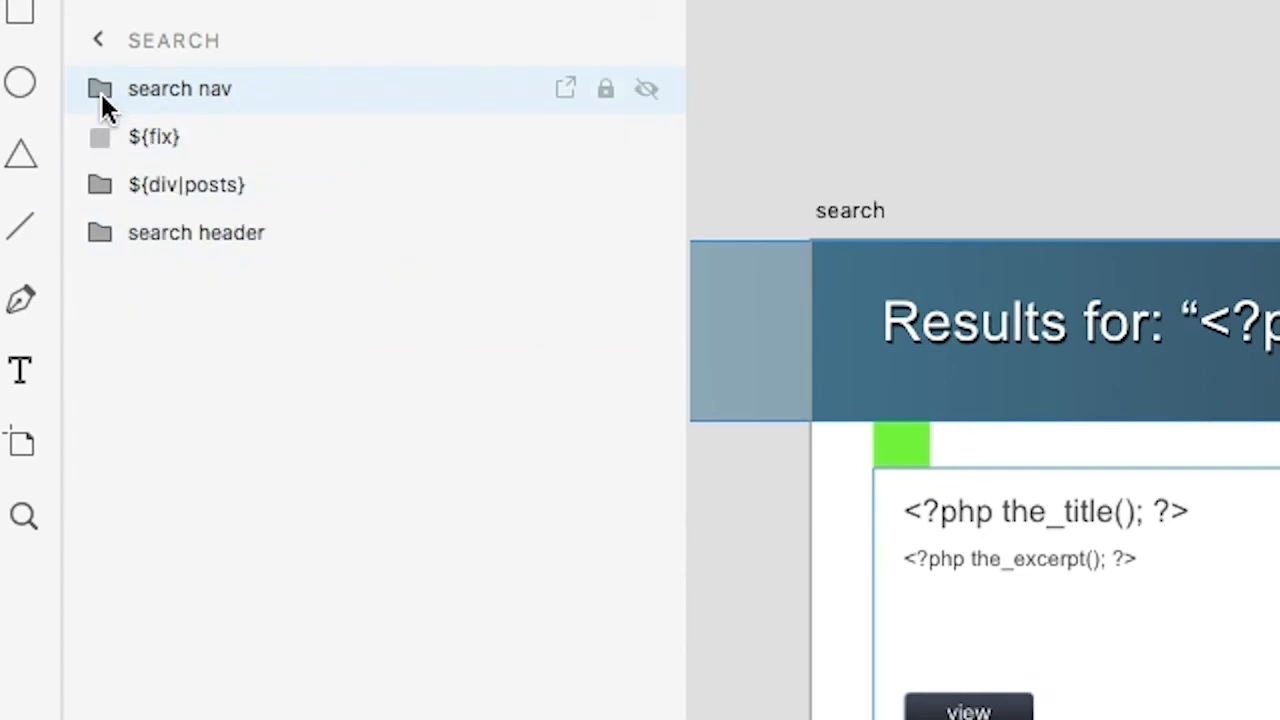
pyautogui.click(114, 231)
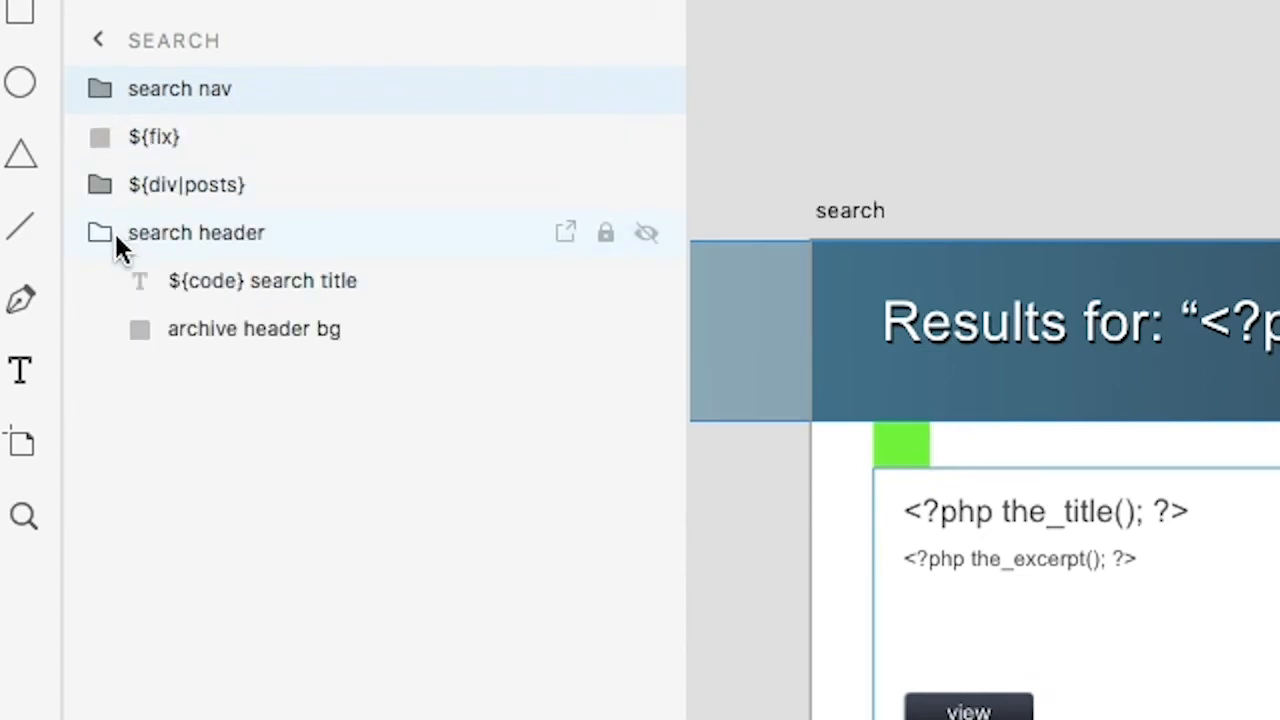
pyautogui.click(230, 282)
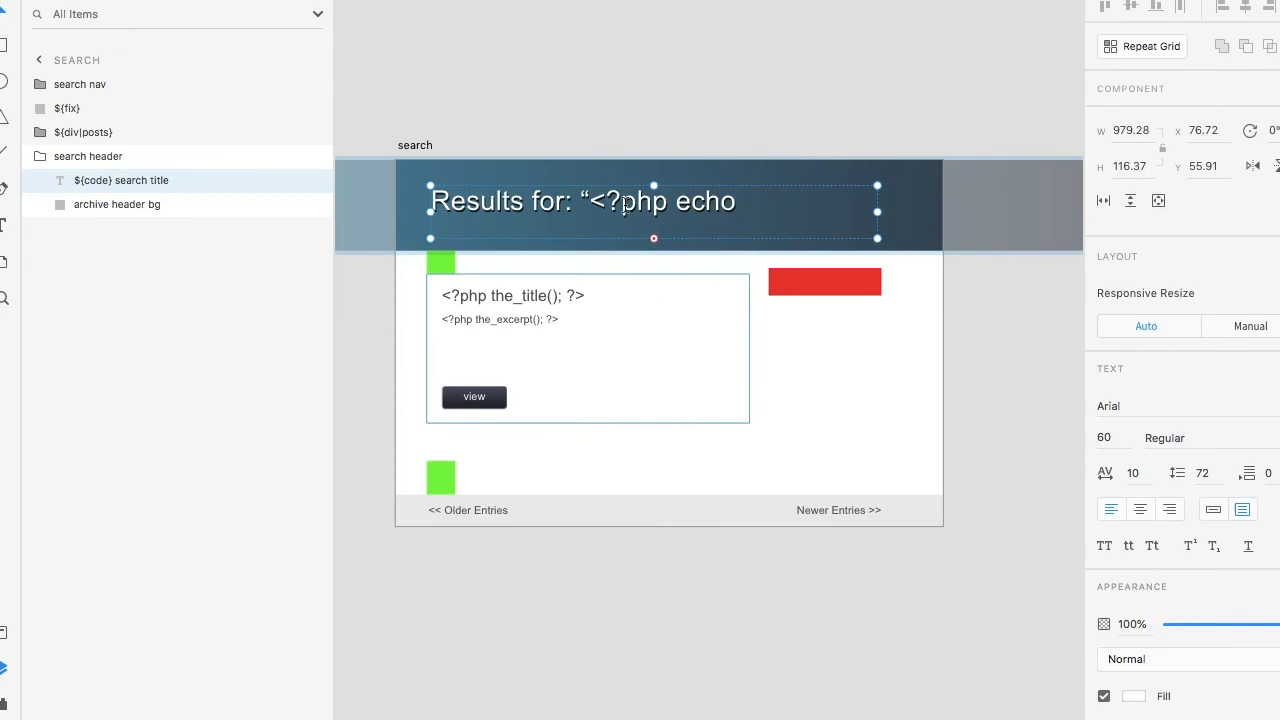
pyautogui.doubleClick(625, 204)
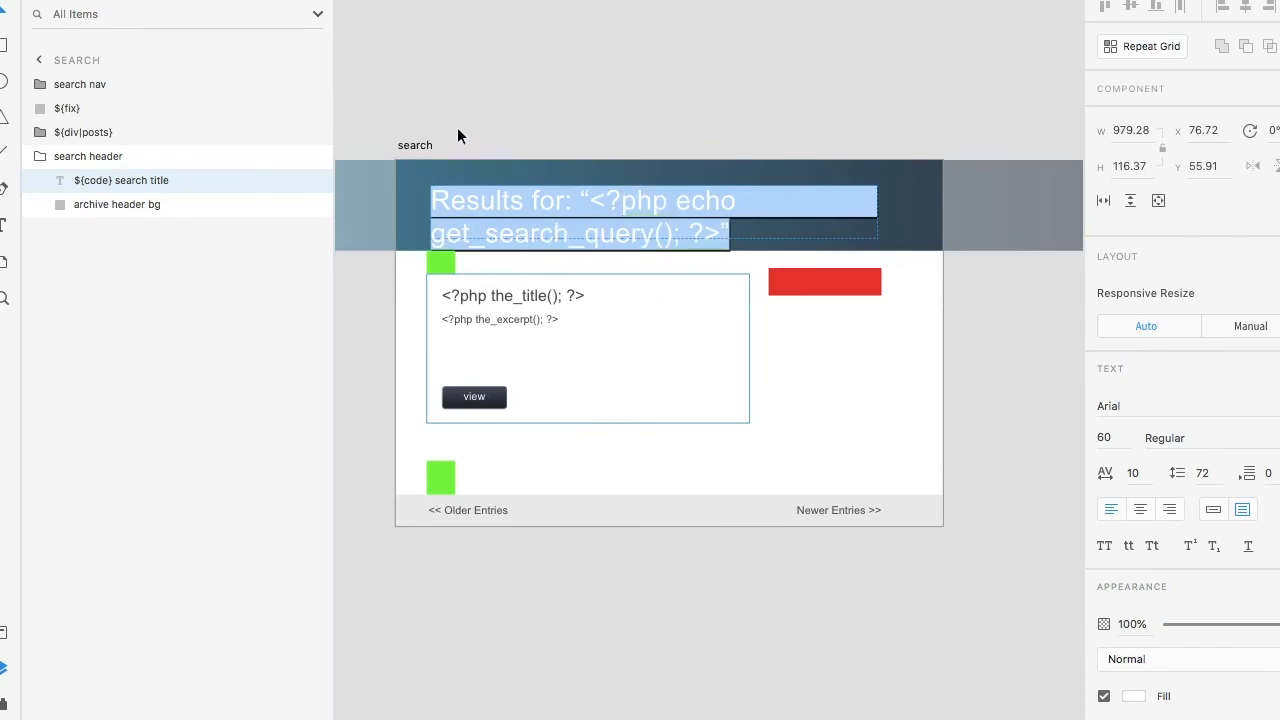
pyautogui.press('Escape')
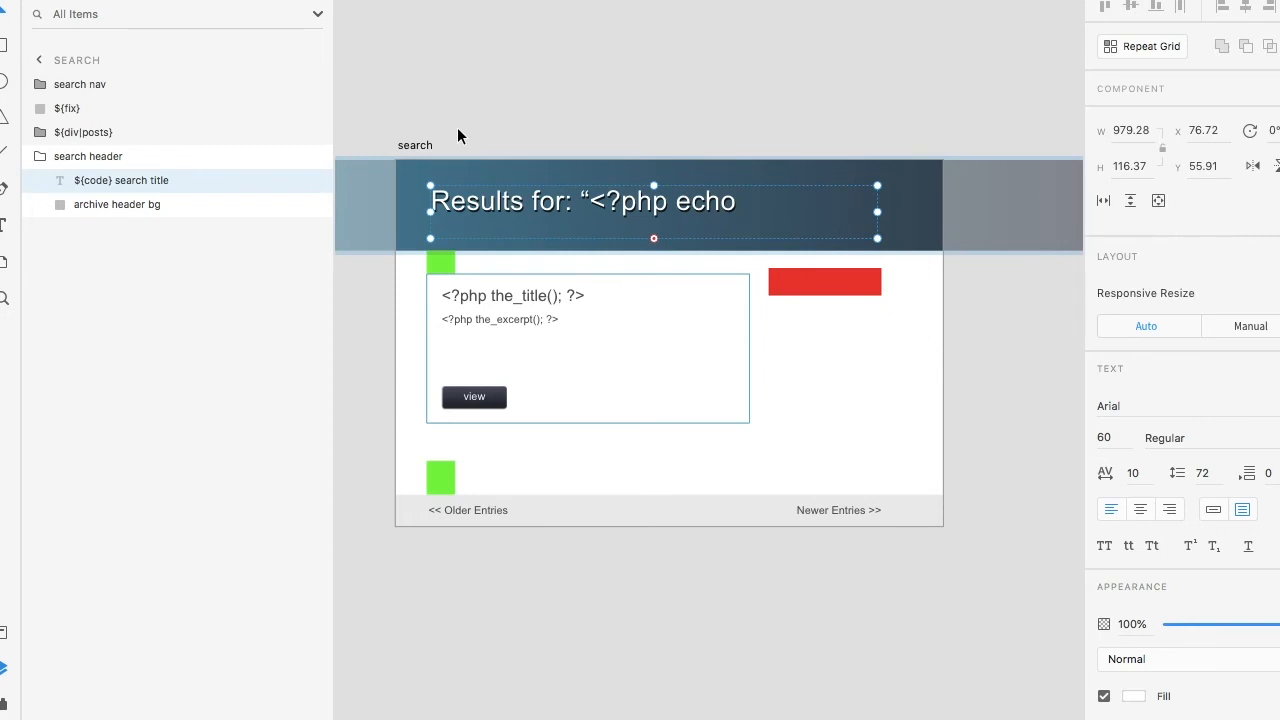
pyautogui.click(36, 156)
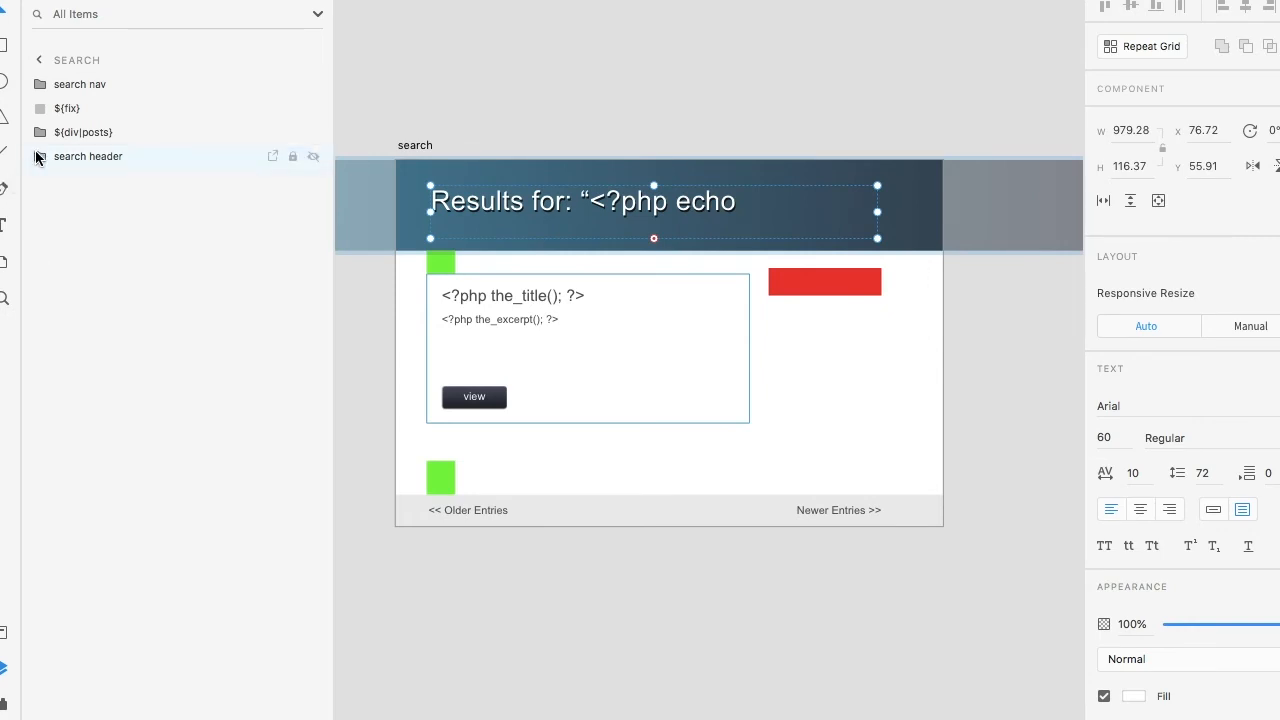
# Expand the ${div|posts} group and examine its ${fix}, ${loop} and ${get_sidebar} layers
pyautogui.click(43, 134)
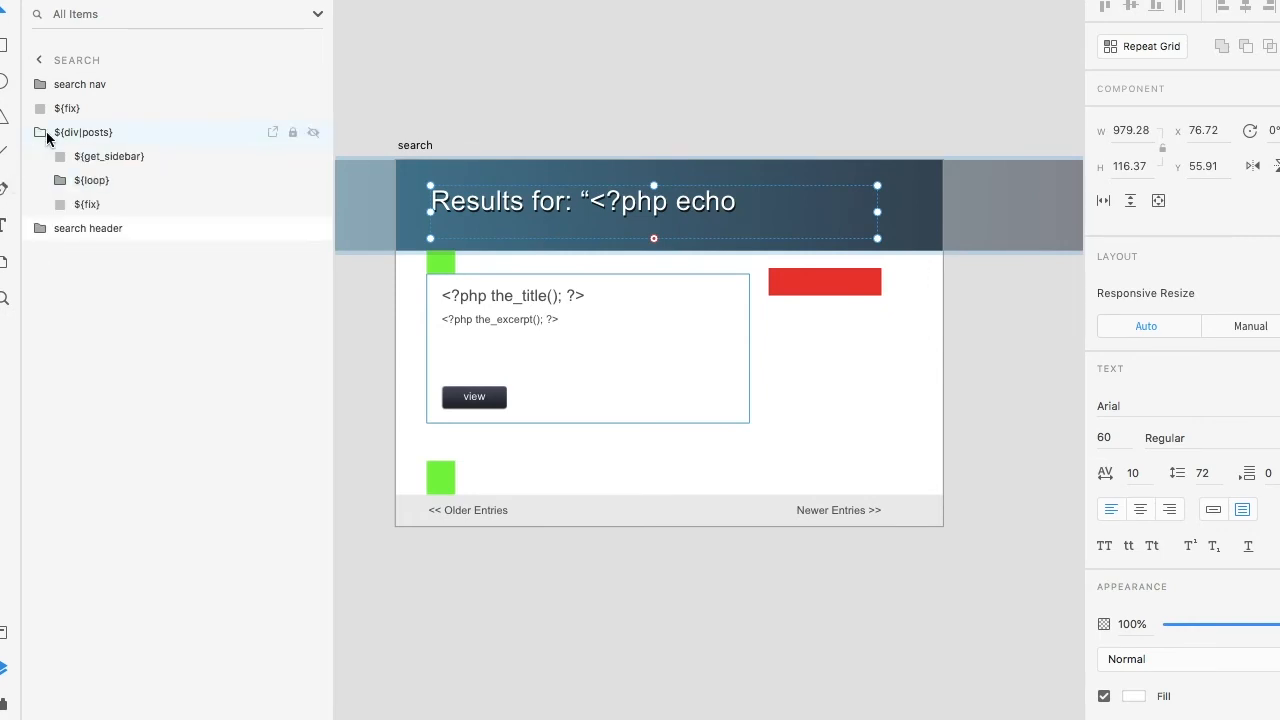
pyautogui.click(90, 136)
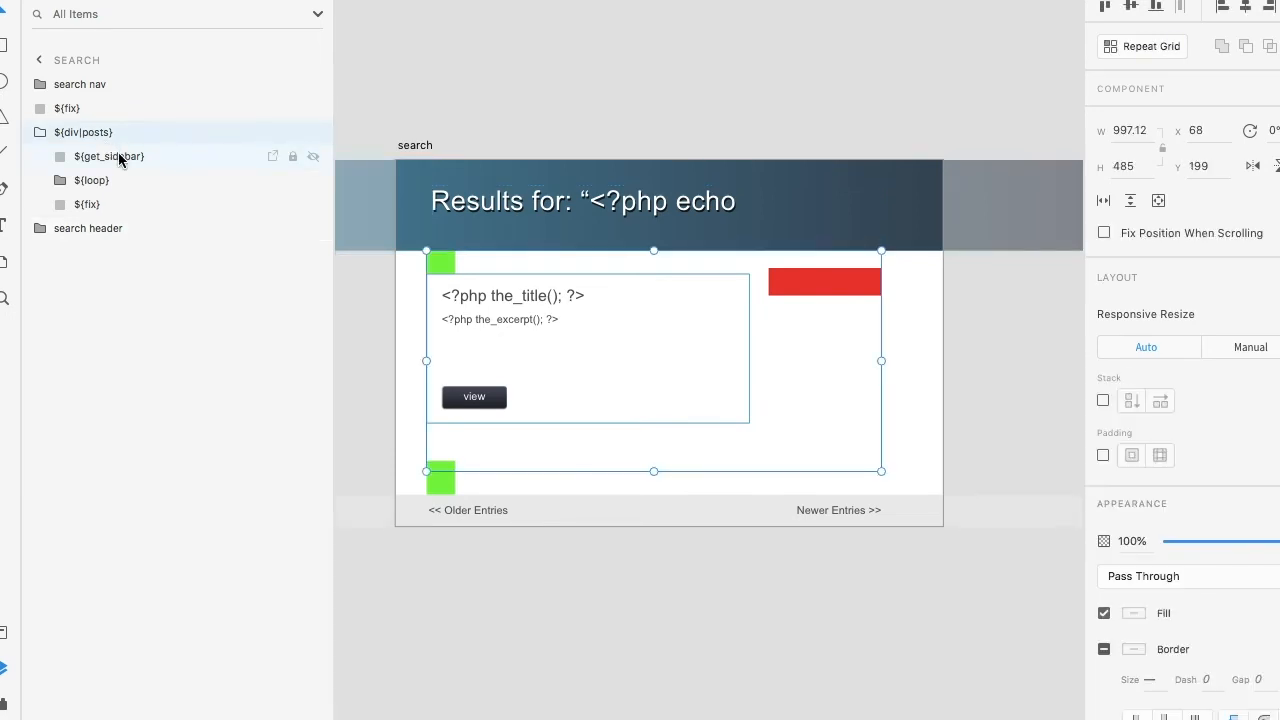
pyautogui.click(104, 204)
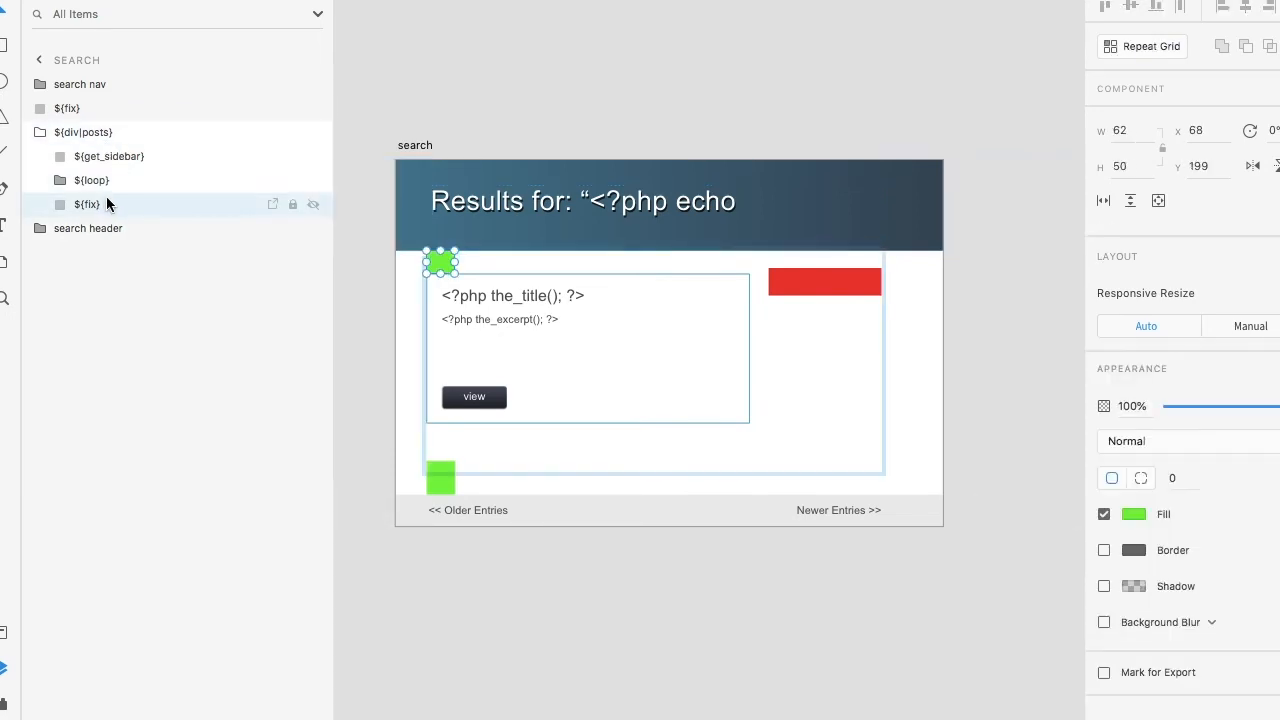
pyautogui.click(114, 185)
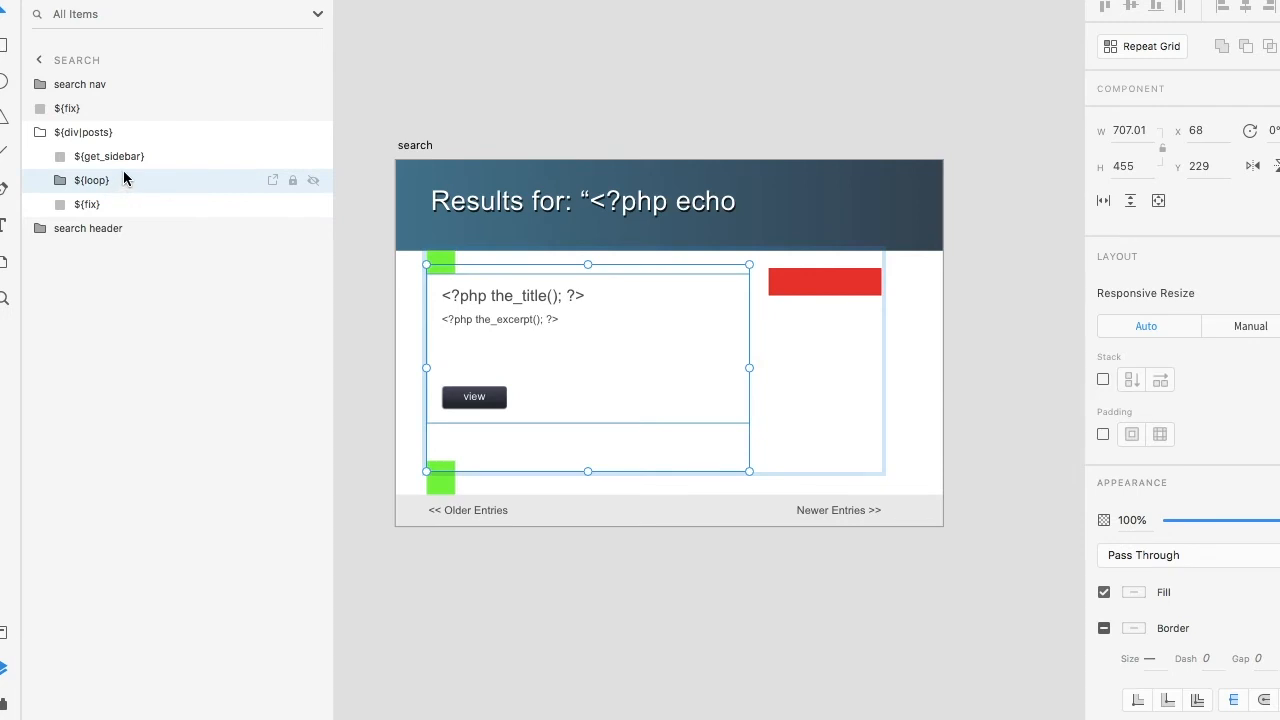
pyautogui.click(128, 162)
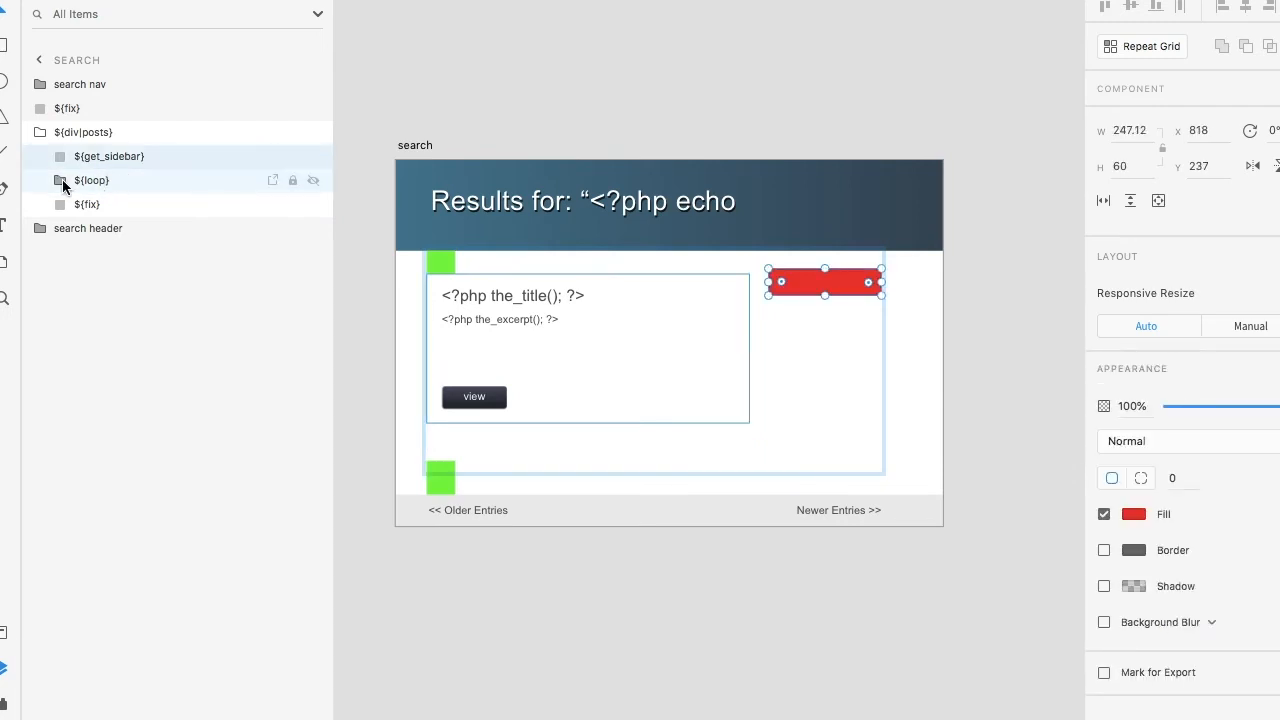
# Expand ${loop} down to post content and examine the ${div|post}, ${fix} and ${css|style:button} view search button layers
pyautogui.click(62, 180)
pyautogui.click(112, 204)
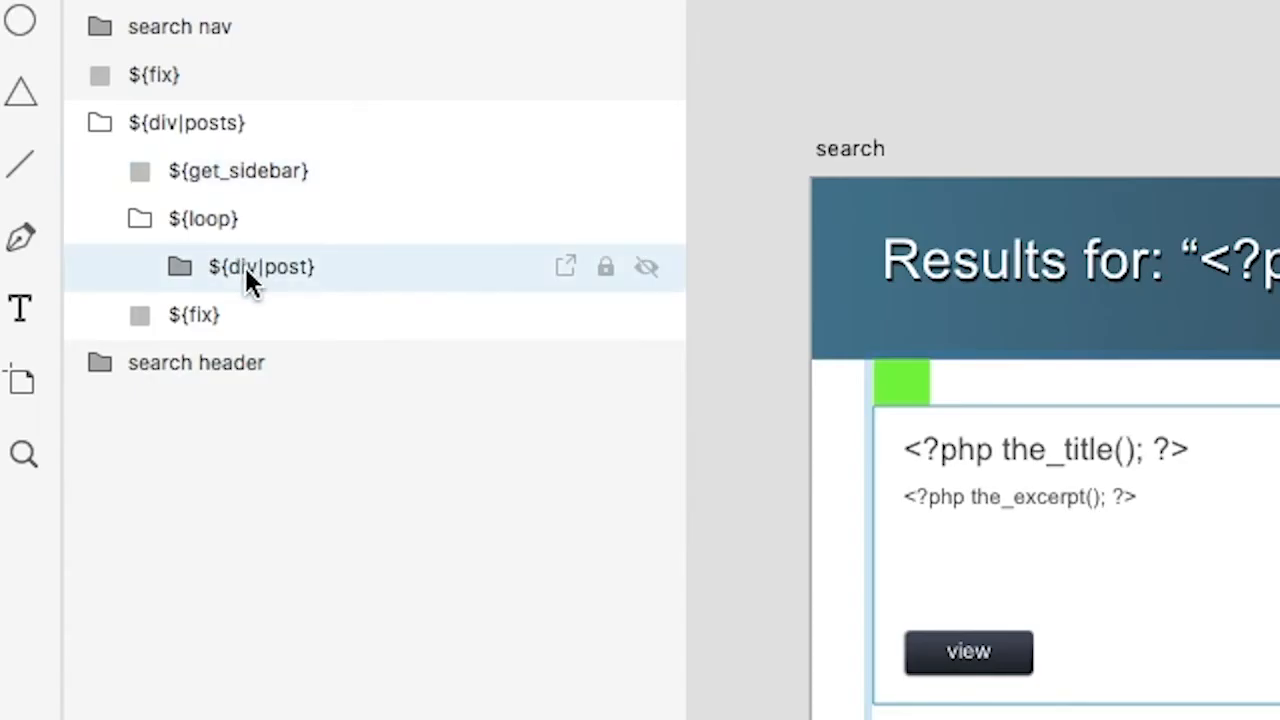
pyautogui.click(182, 268)
pyautogui.click(220, 363)
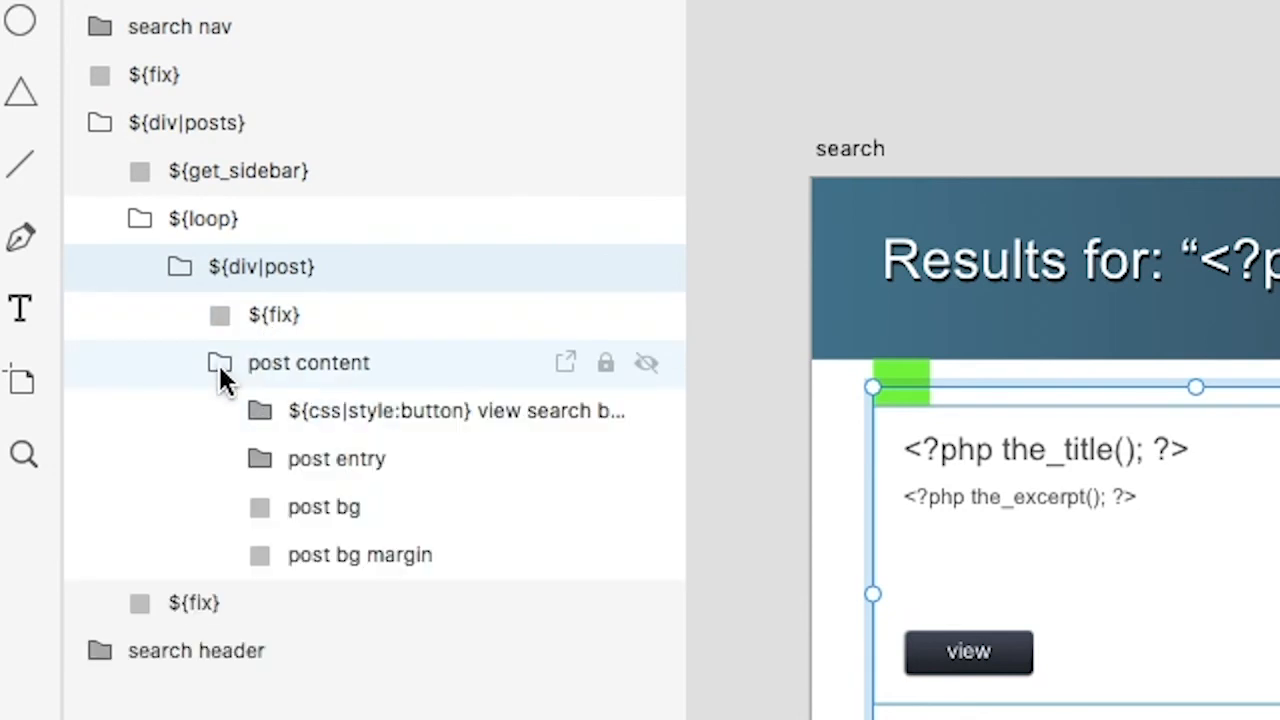
pyautogui.click(280, 316)
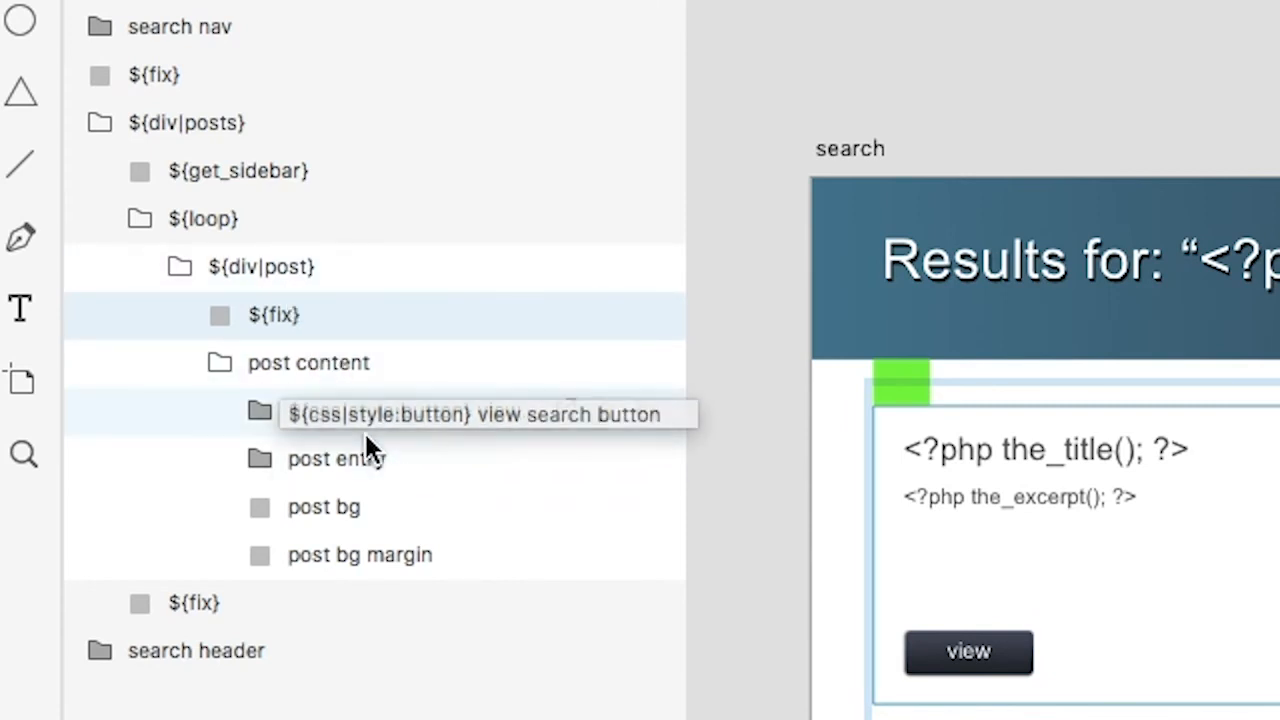
pyautogui.click(266, 420)
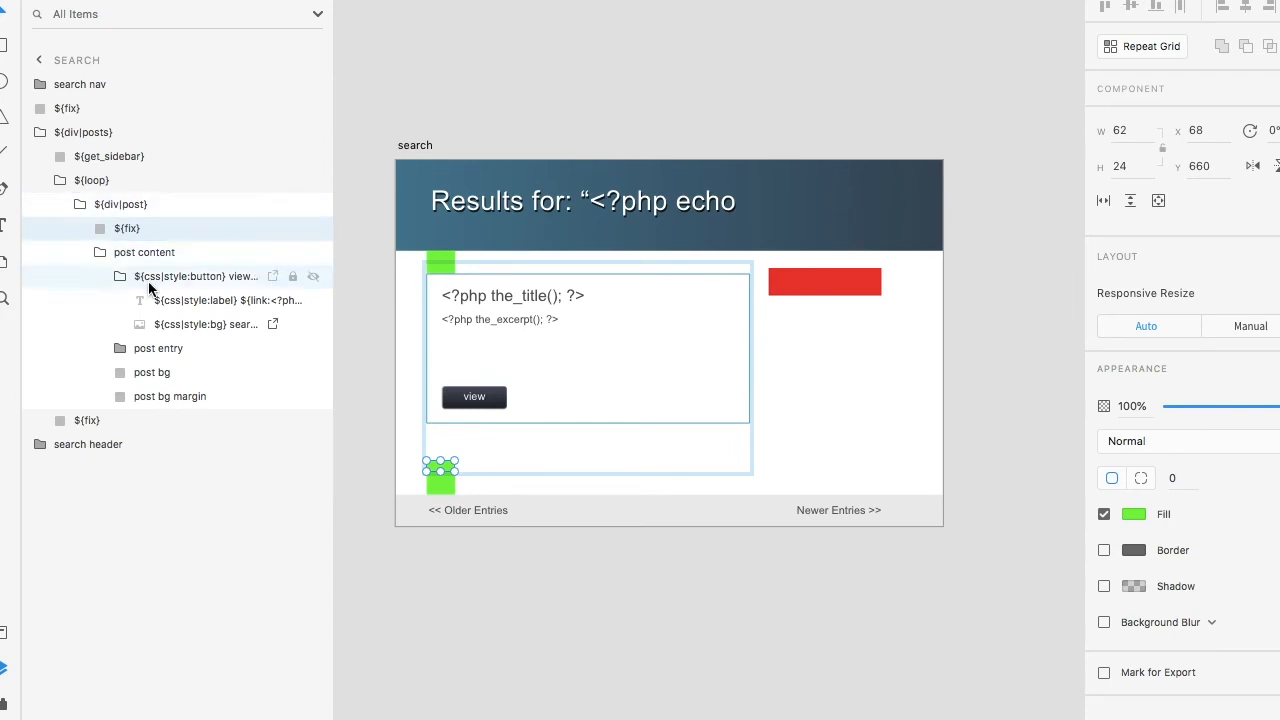
pyautogui.click(120, 278)
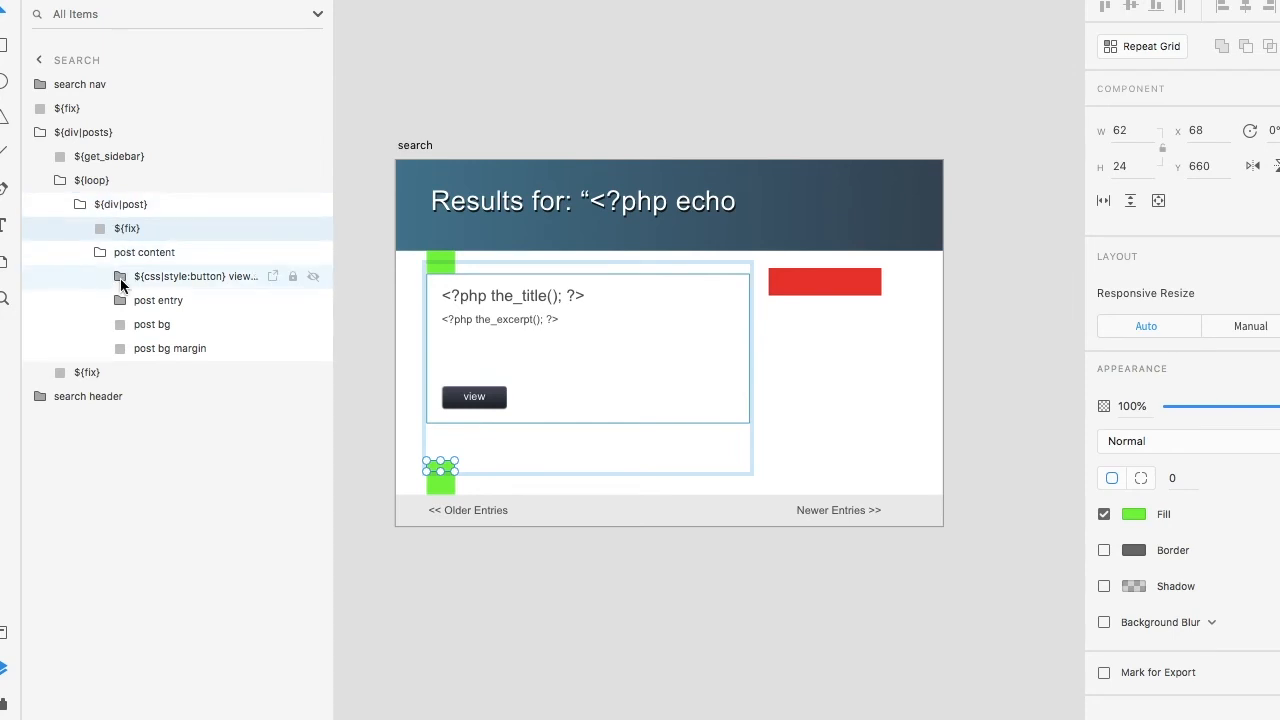
# Examine post bg margin, post bg and the post entry group's ${code} post title and ${code} post desc layers
pyautogui.click(157, 345)
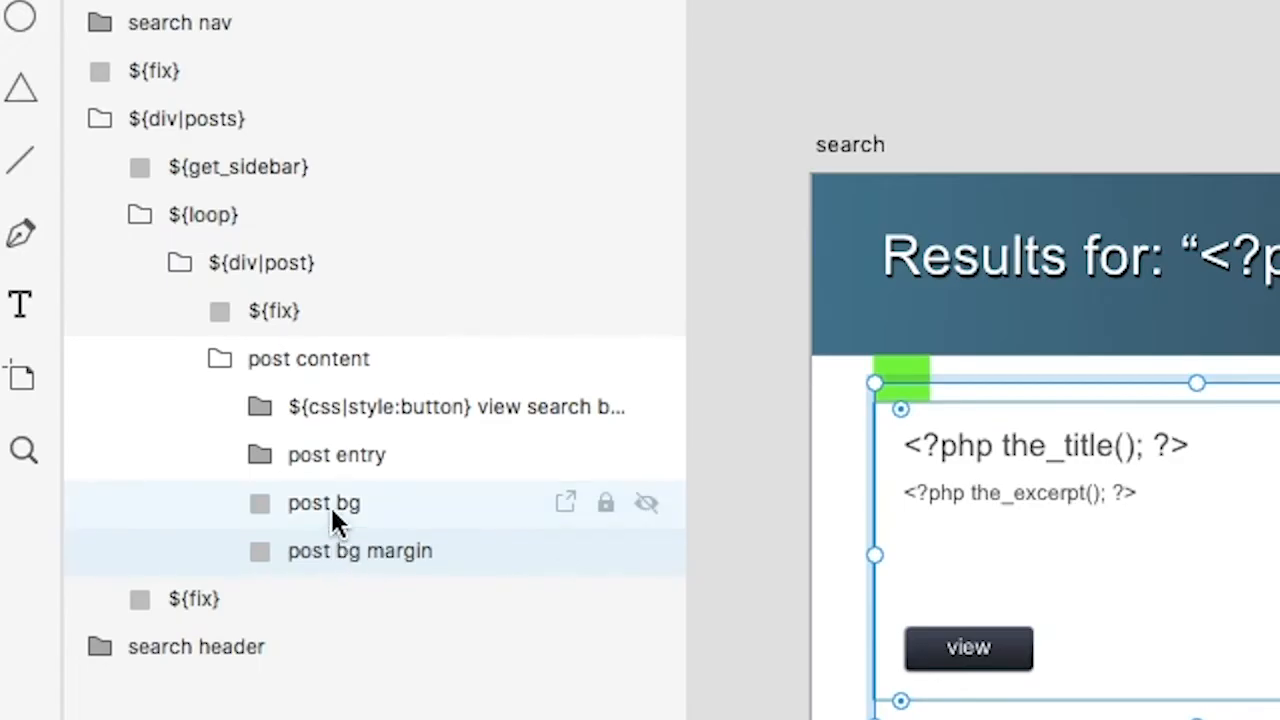
pyautogui.click(318, 500)
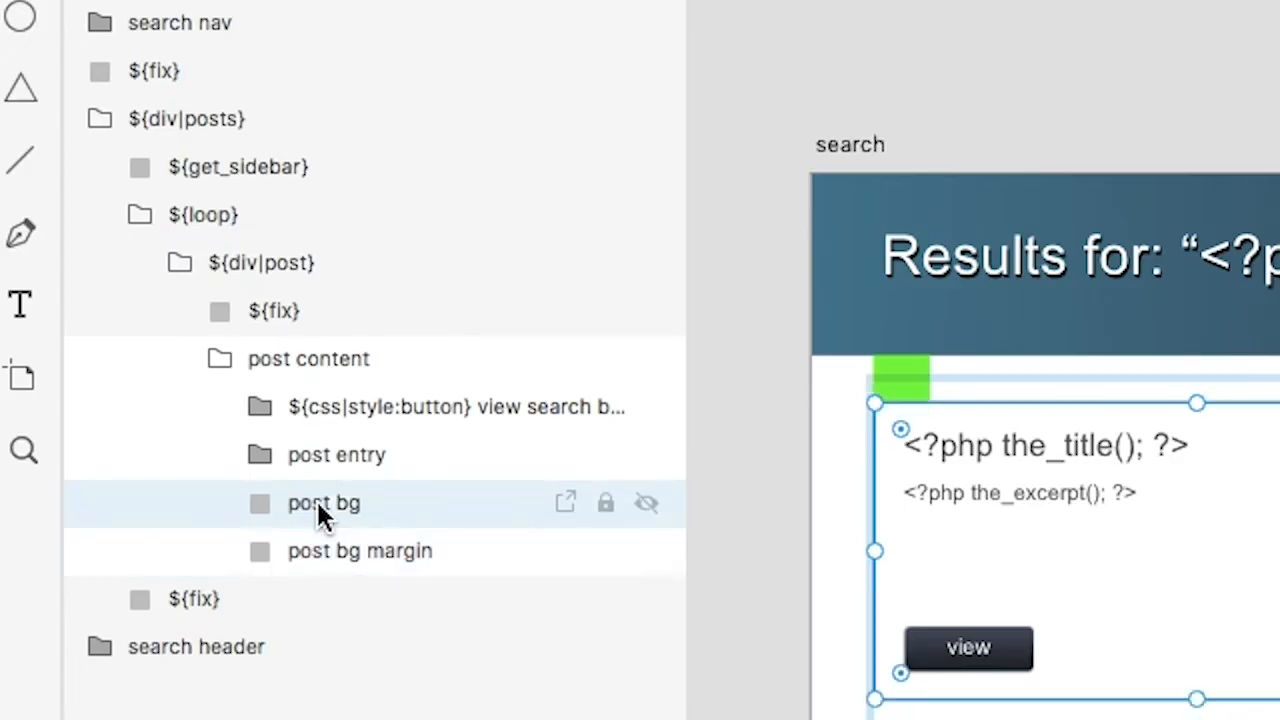
pyautogui.click(288, 465)
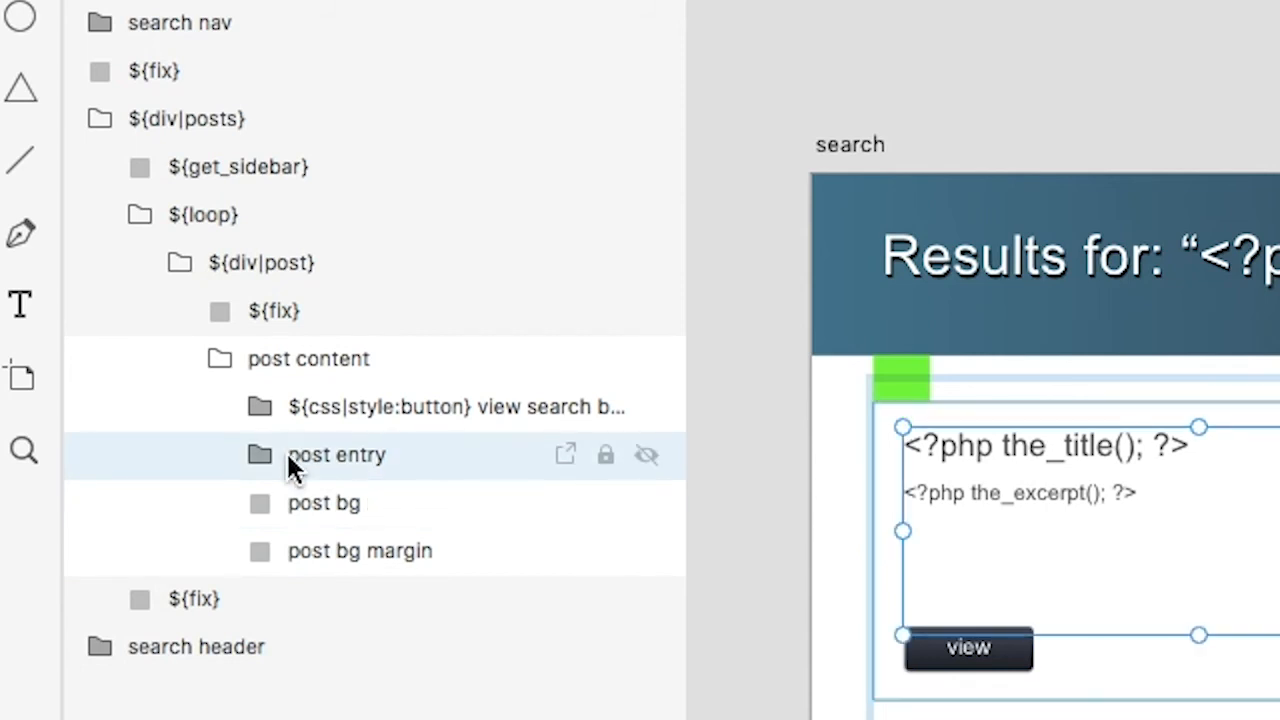
pyautogui.click(264, 455)
pyautogui.click(368, 505)
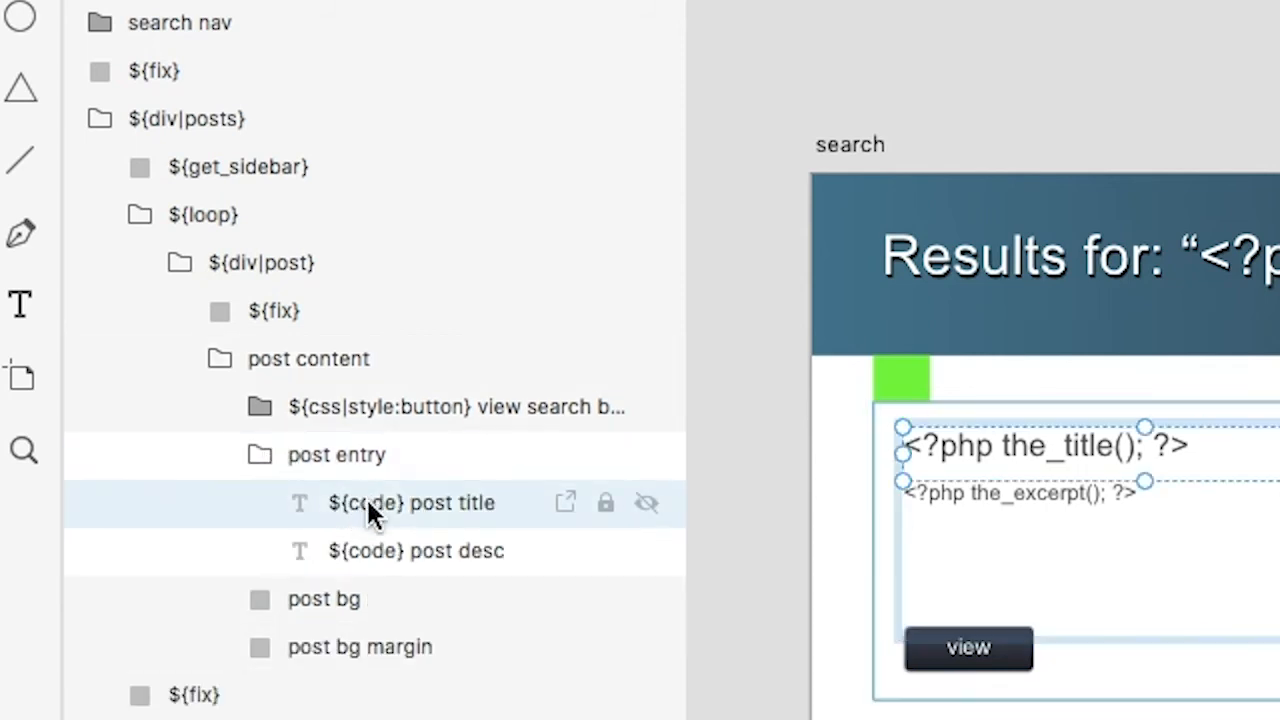
pyautogui.click(386, 551)
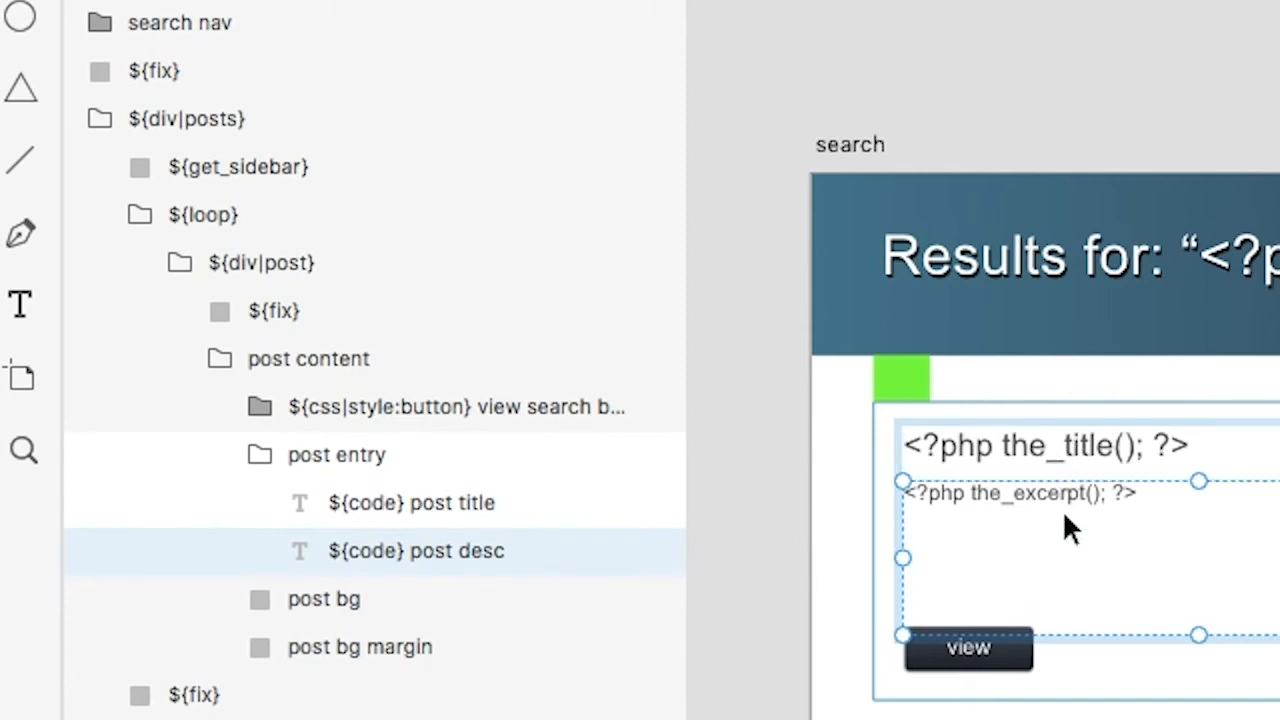
pyautogui.click(262, 455)
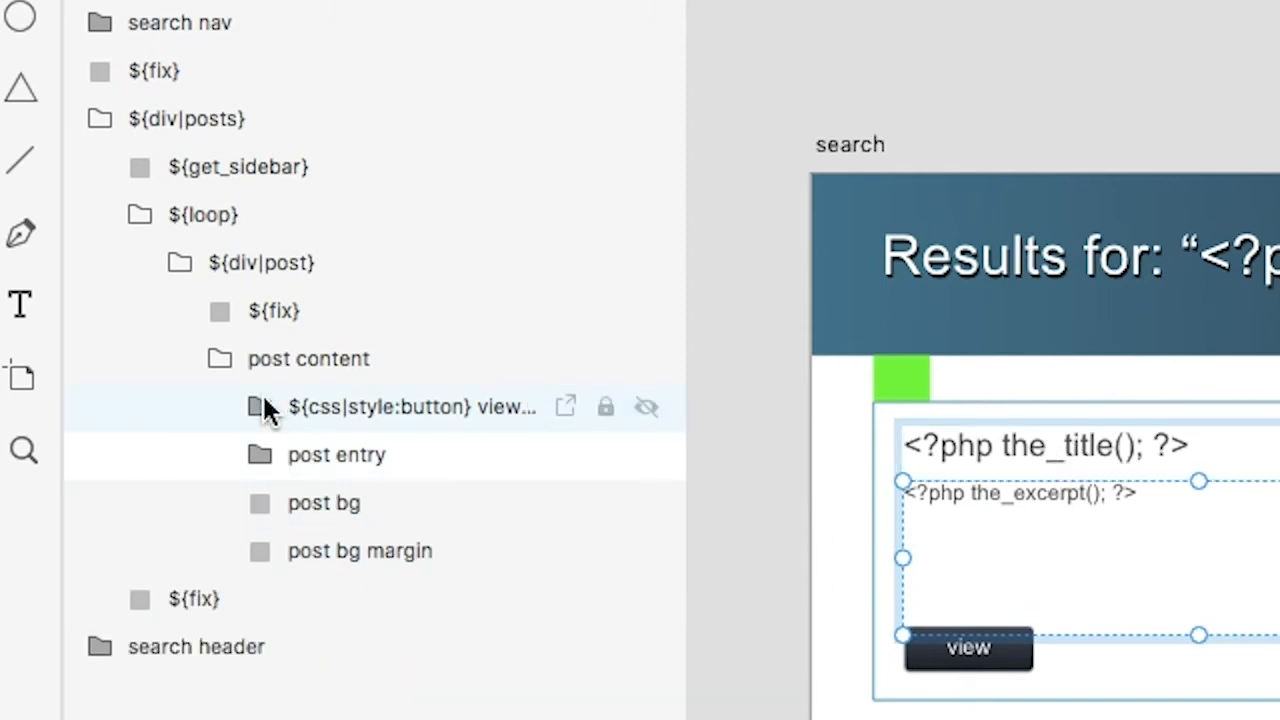
# Inspect the ${css|style:button} view search button group's label and bg layers, and collapse the post content group
pyautogui.click(320, 405)
pyautogui.click(261, 405)
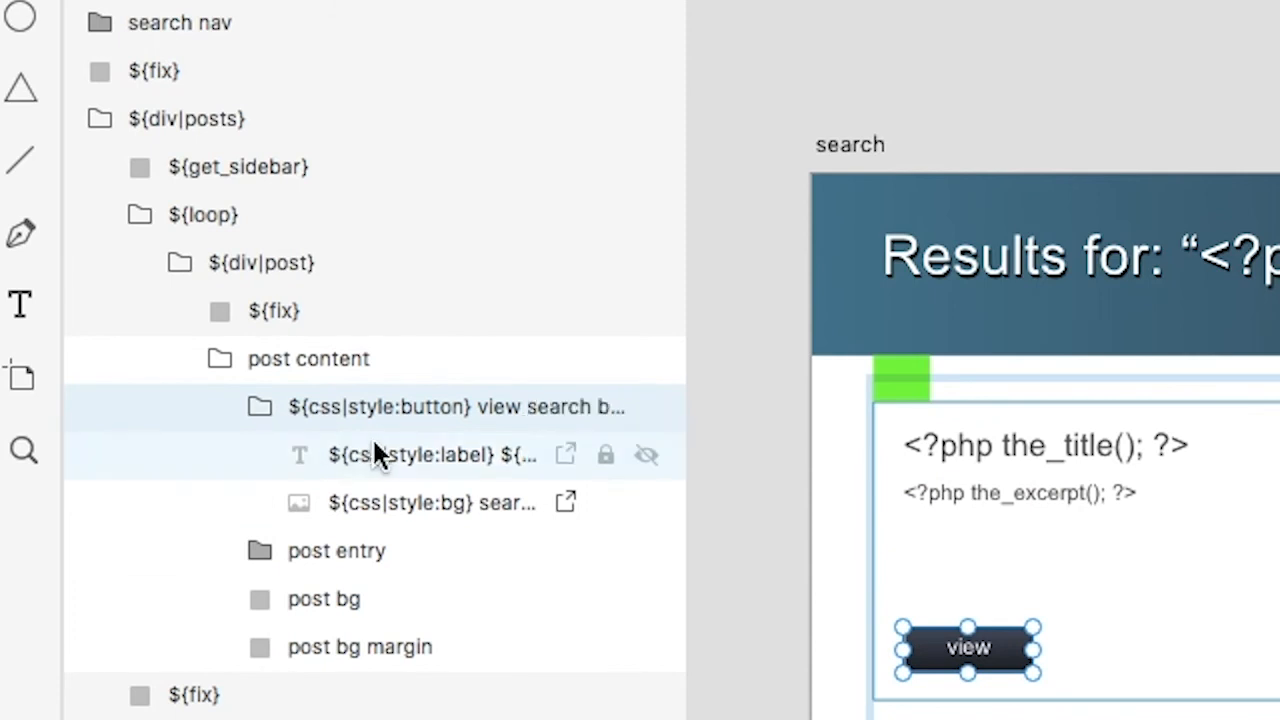
pyautogui.click(259, 403)
pyautogui.click(221, 358)
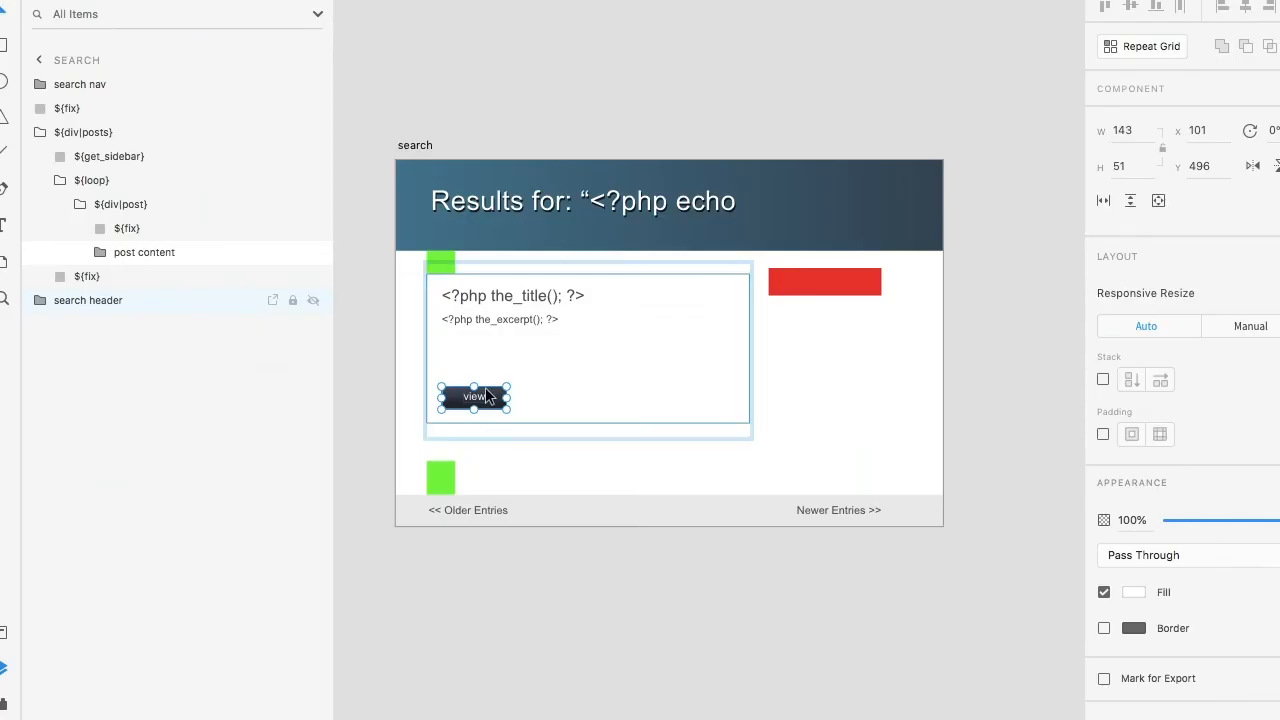
# Locate the ${global} artboard and examine its .button and .button:hover label and bg custom styles
pyautogui.hscroll(-10, 487, 396)
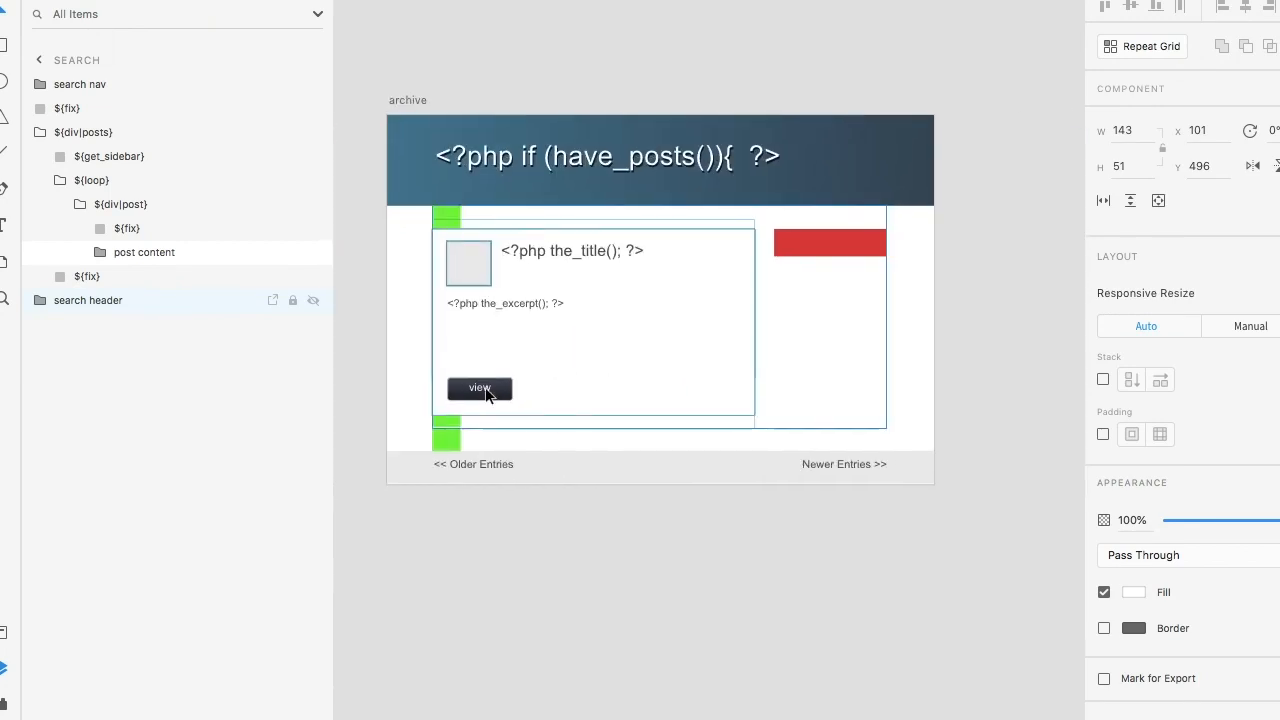
pyautogui.hscroll(-20, 486, 388)
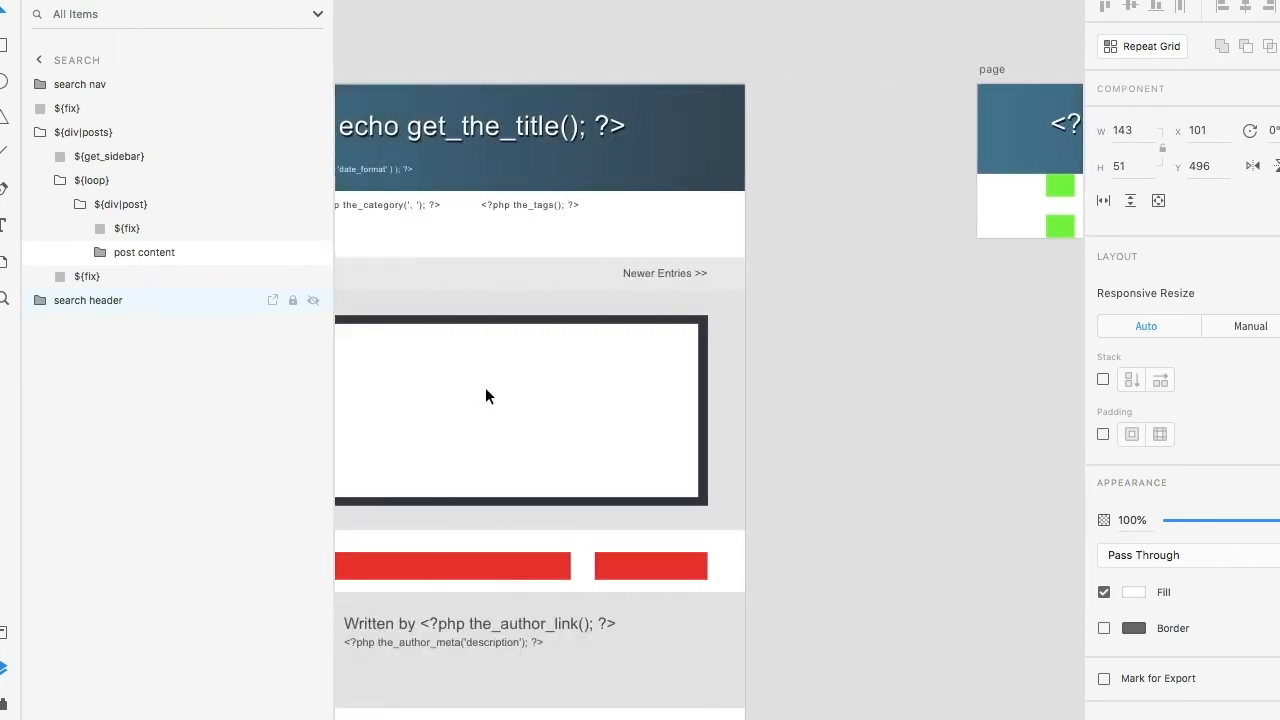
pyautogui.hscroll(-15, 485, 396)
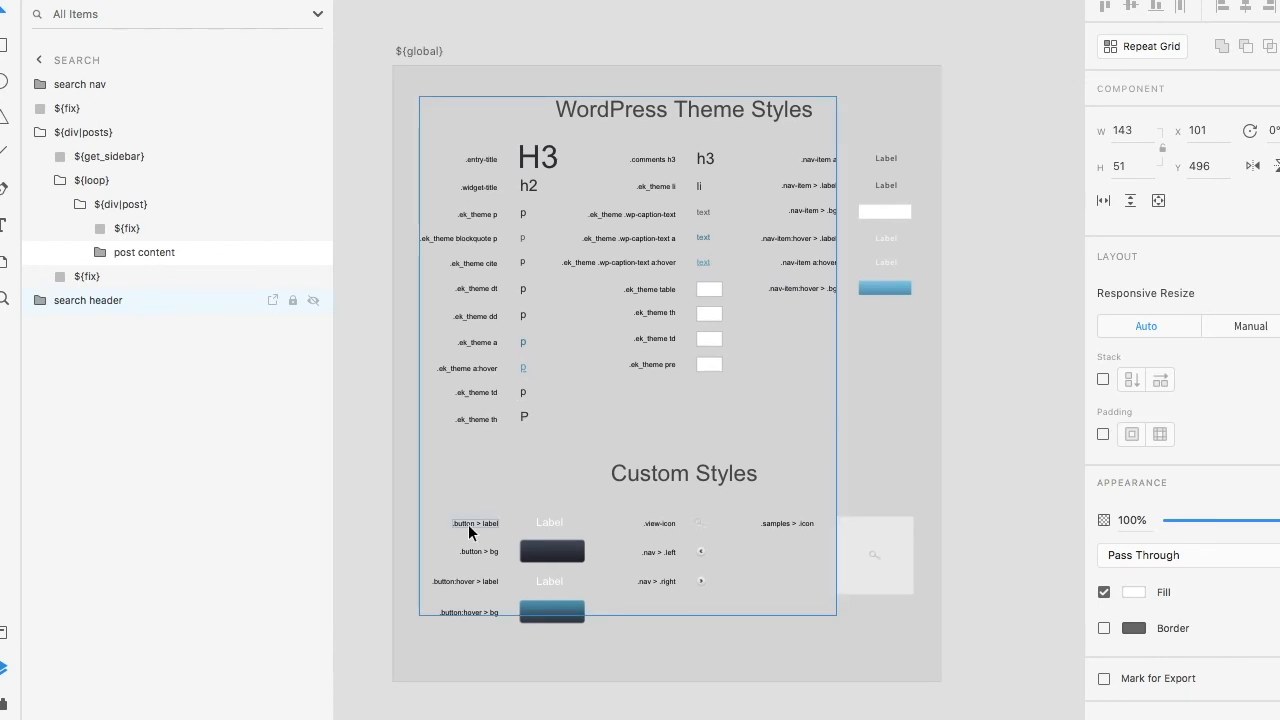
pyautogui.hscroll(-1, 482, 481)
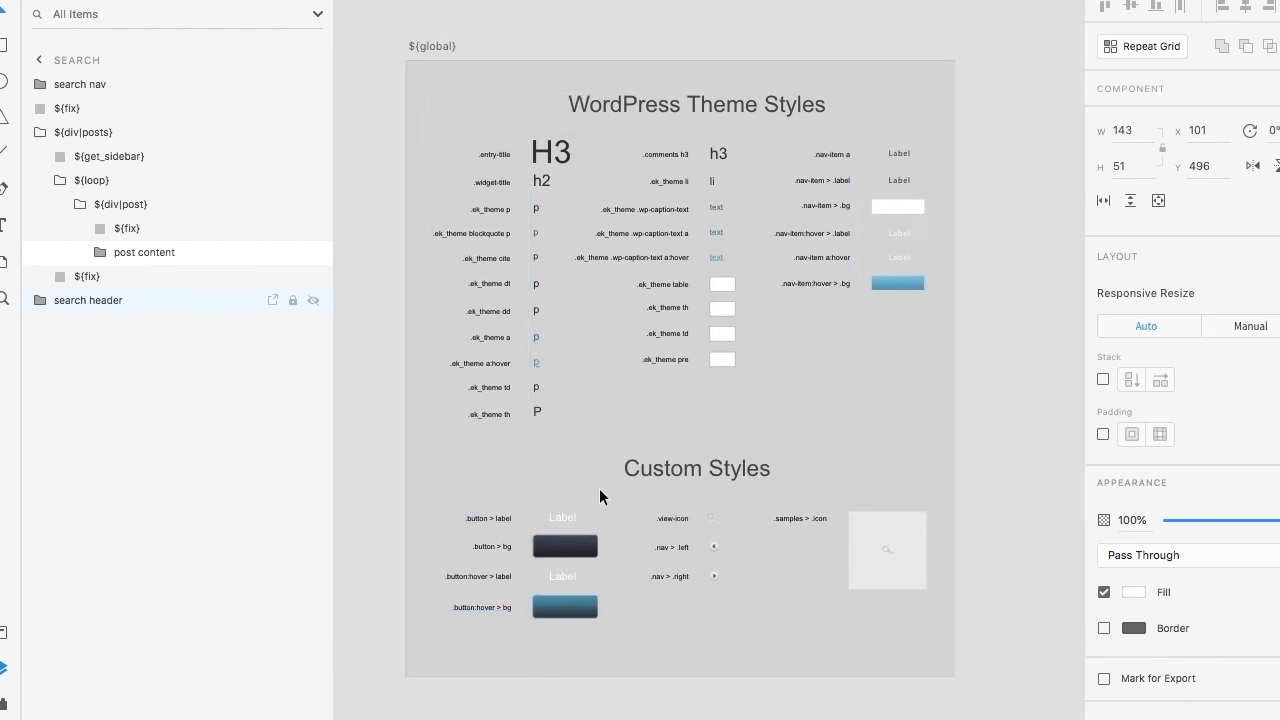
pyautogui.scroll(2, 541, 554)
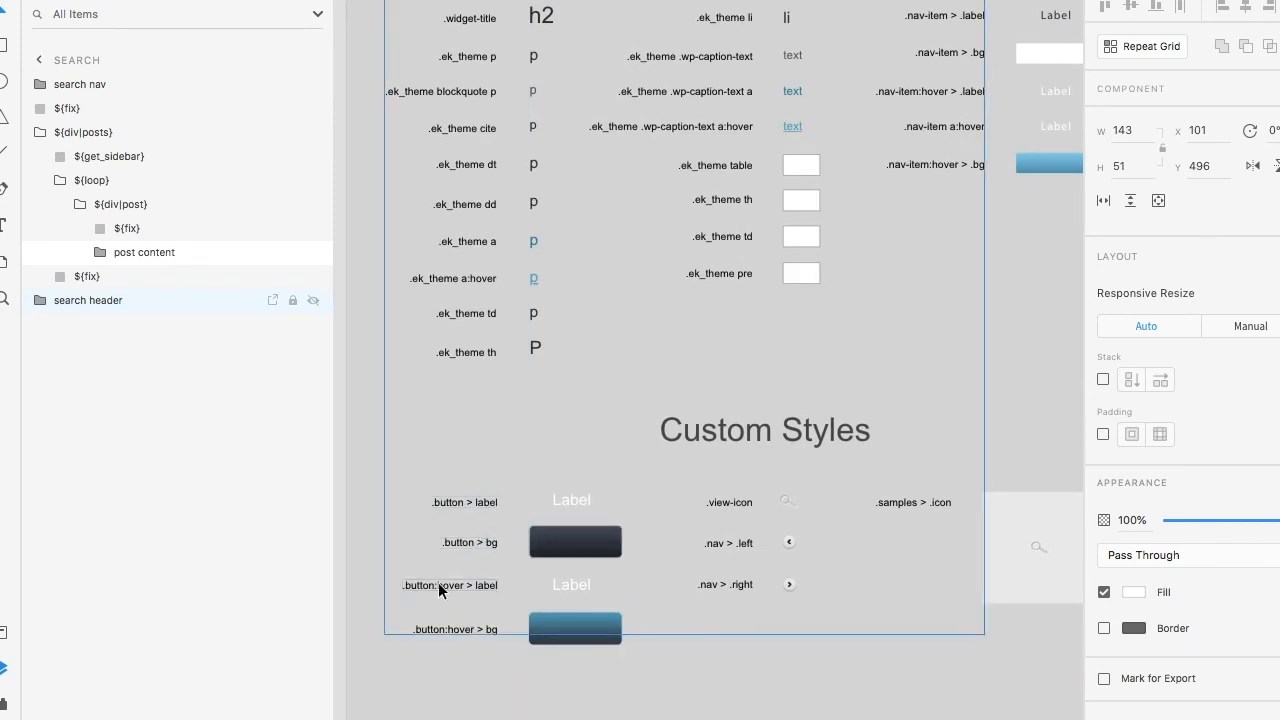
pyautogui.press('super+0')
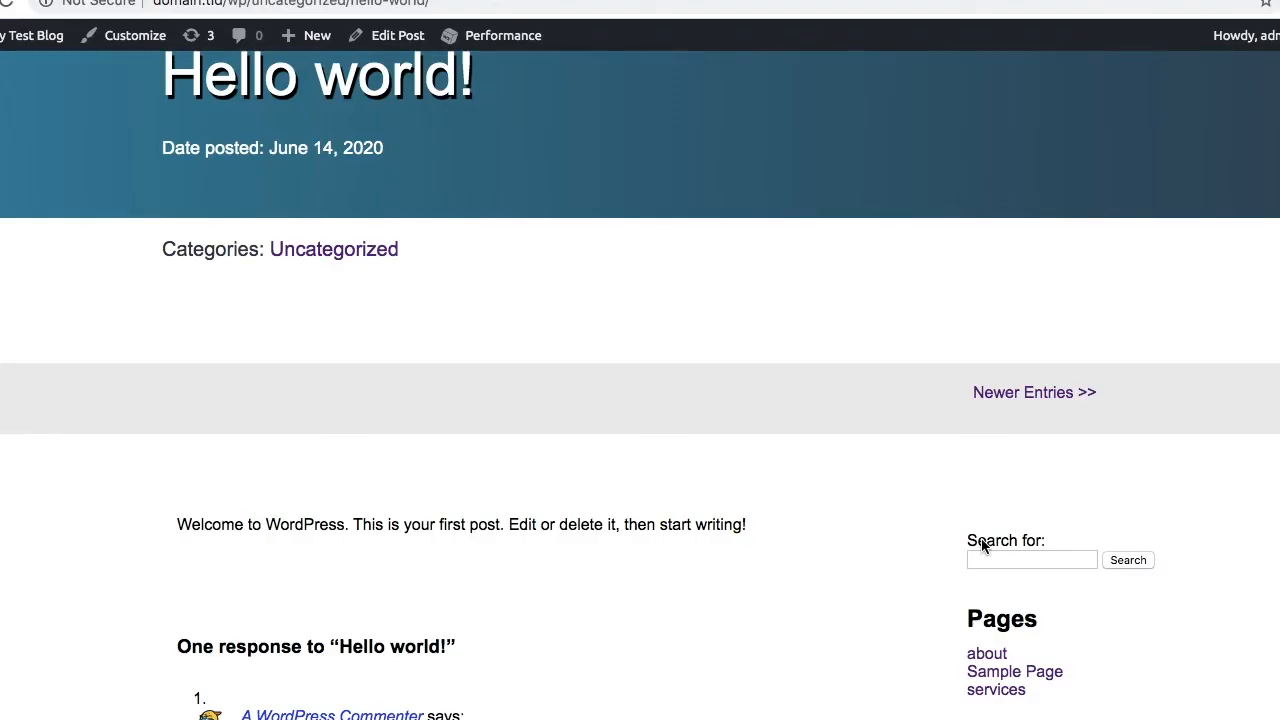
# Switch to the browser, search the test blog for "something" and review the search results page
pyautogui.click(1011, 560)
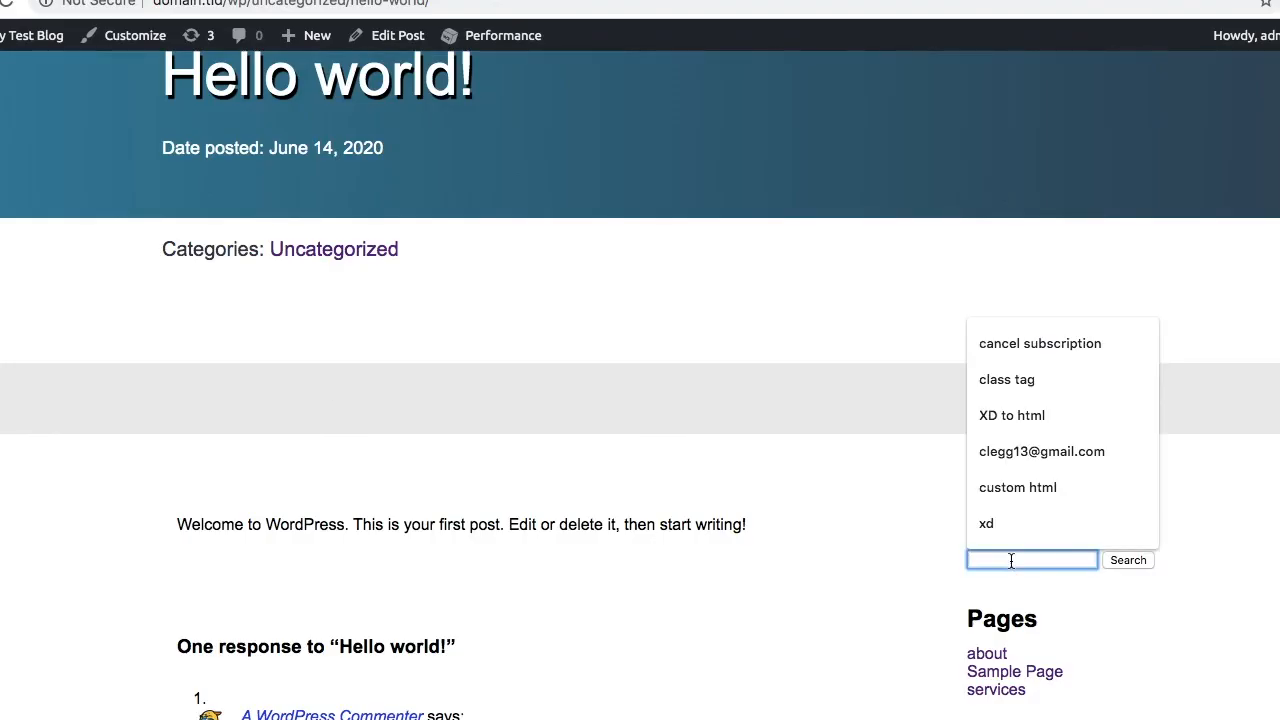
pyautogui.write('something')
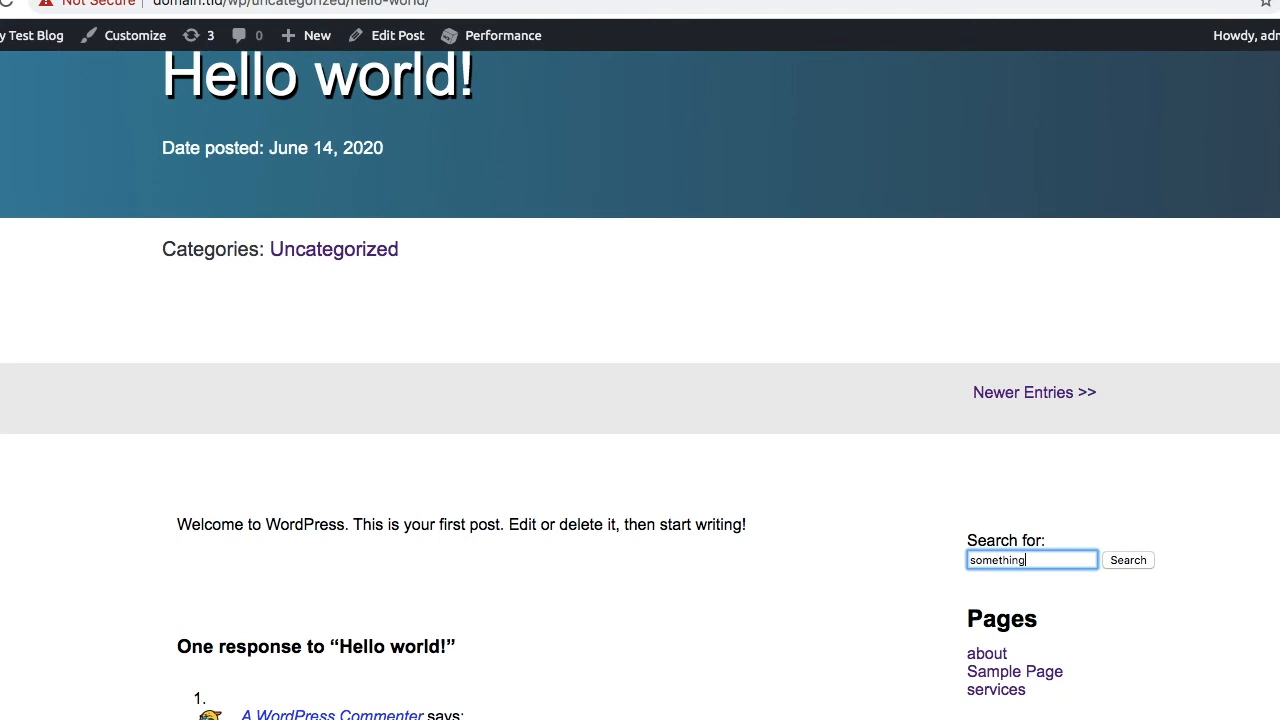
pyautogui.press('Return')
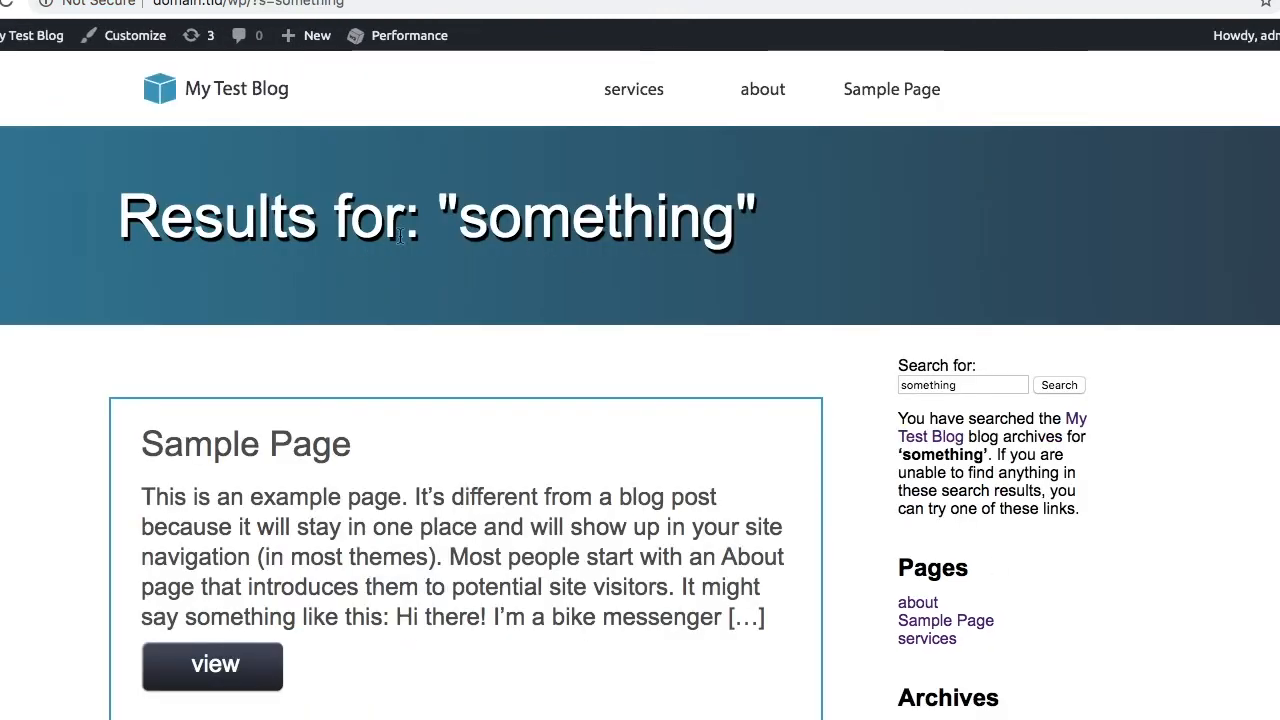
pyautogui.scroll(-5, 587, 325)
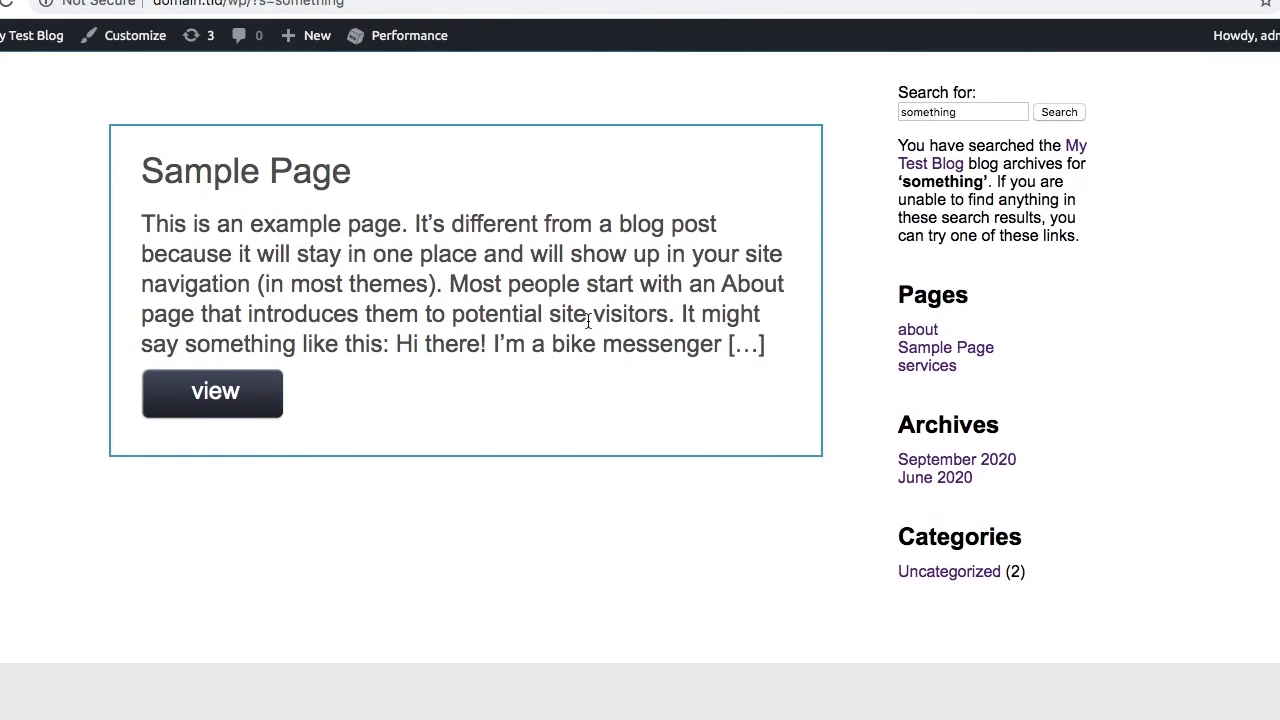
pyautogui.scroll(3, 588, 320)
pyautogui.scroll(1, 587, 320)
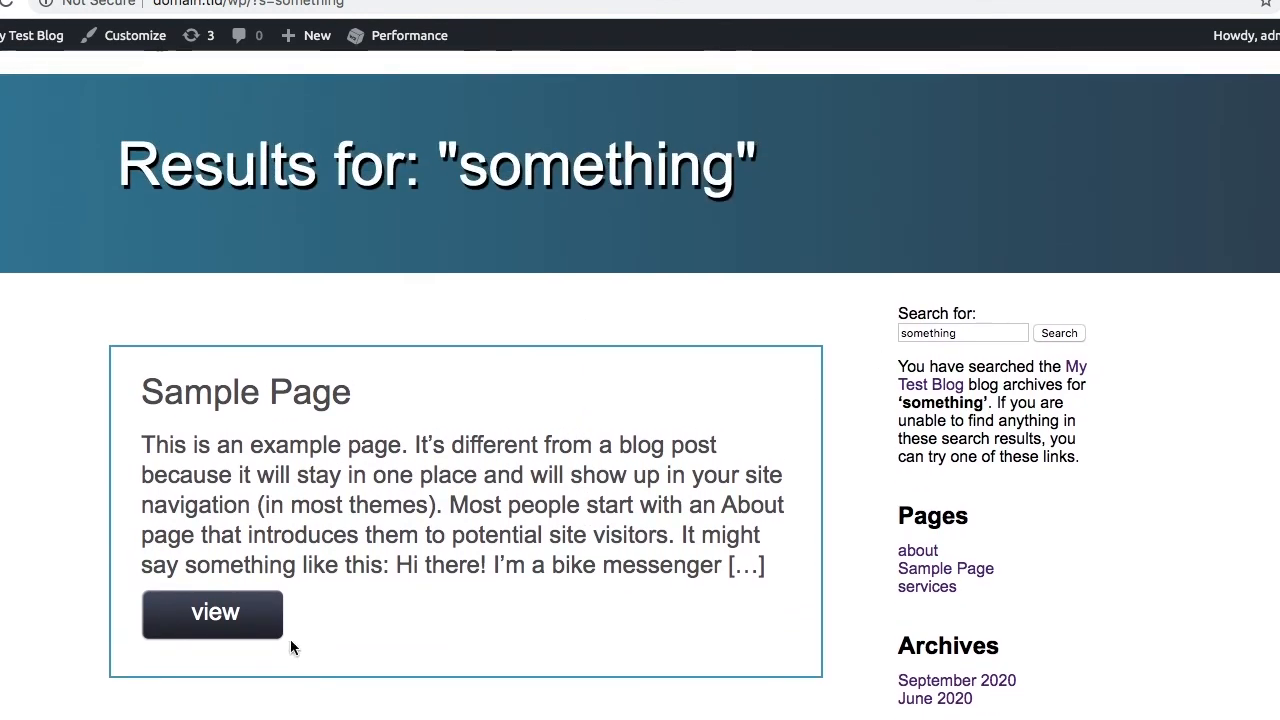
# Open the Sample Page search result through its view button and review the page down to the footer
pyautogui.click(235, 616)
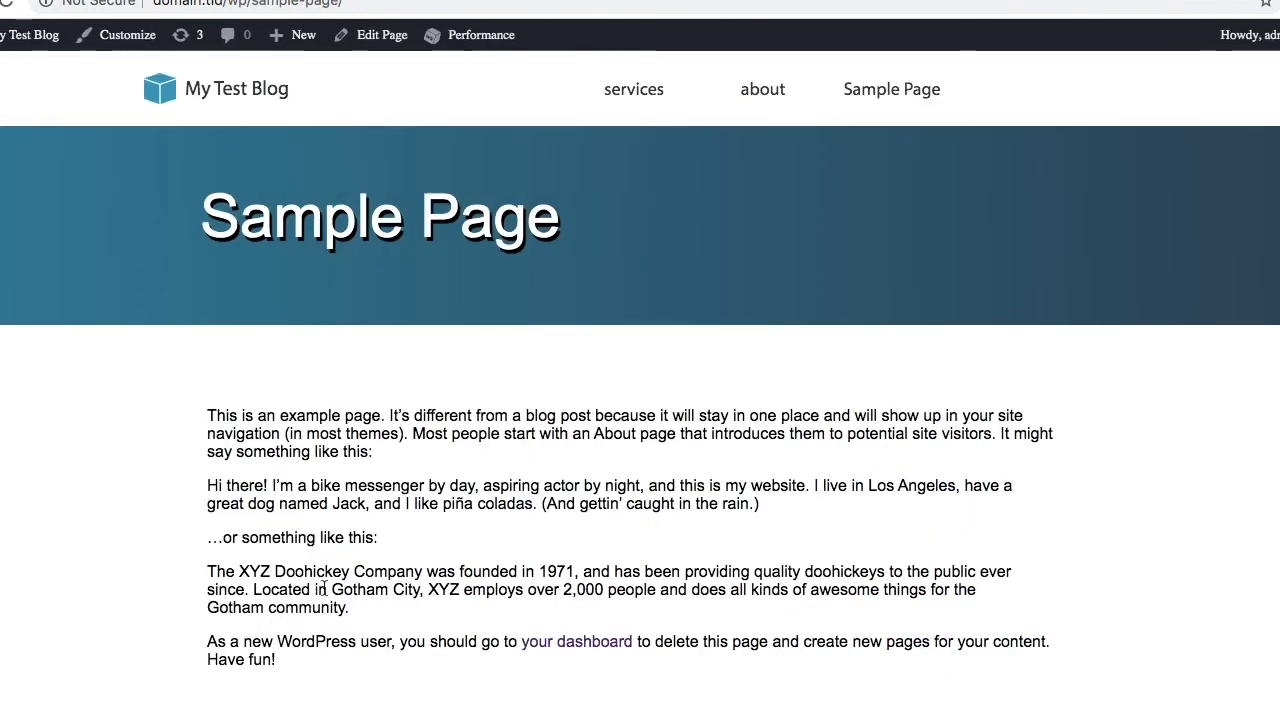
pyautogui.scroll(-8, 517, 437)
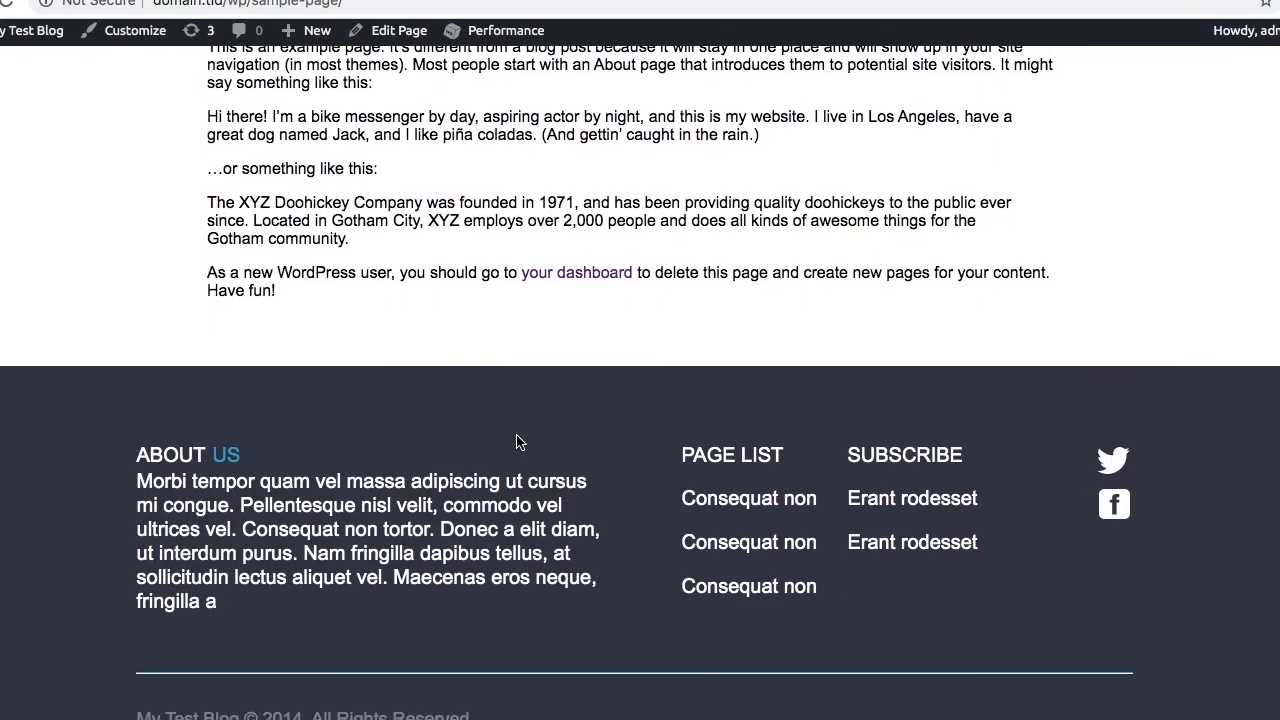
pyautogui.scroll(8, 517, 441)
pyautogui.scroll(-2, 517, 441)
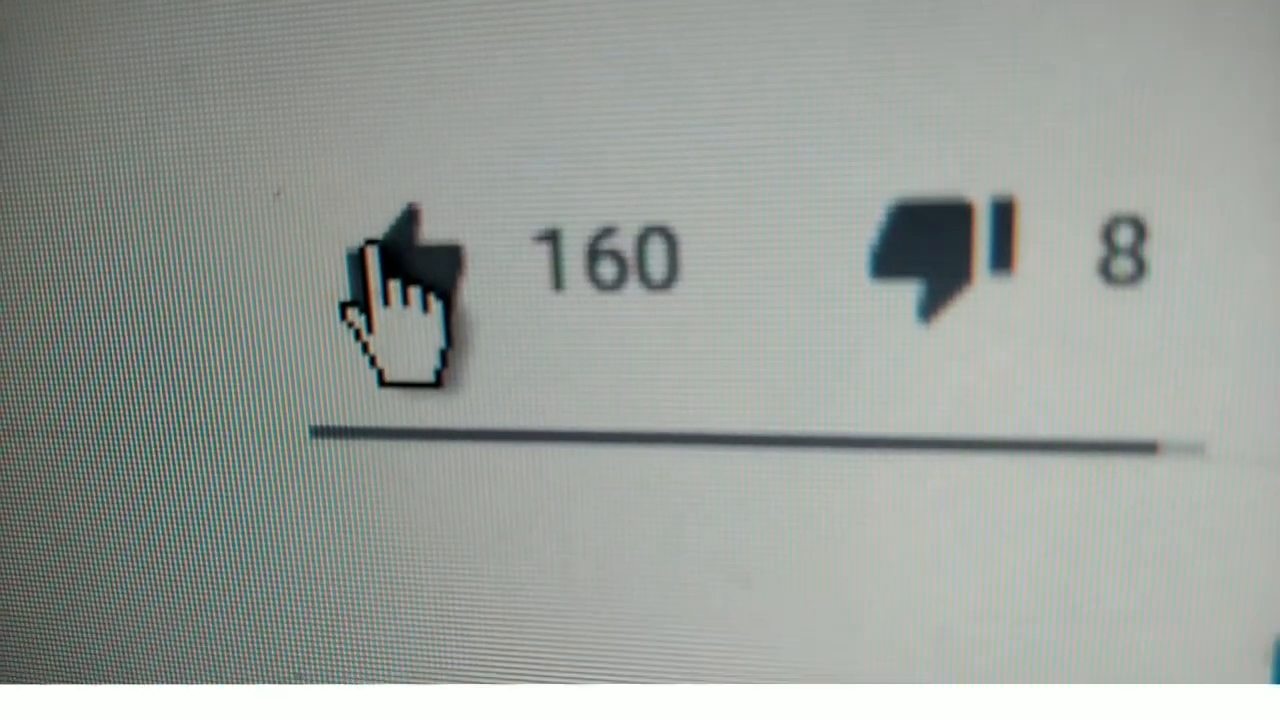
pyautogui.click(372, 245)
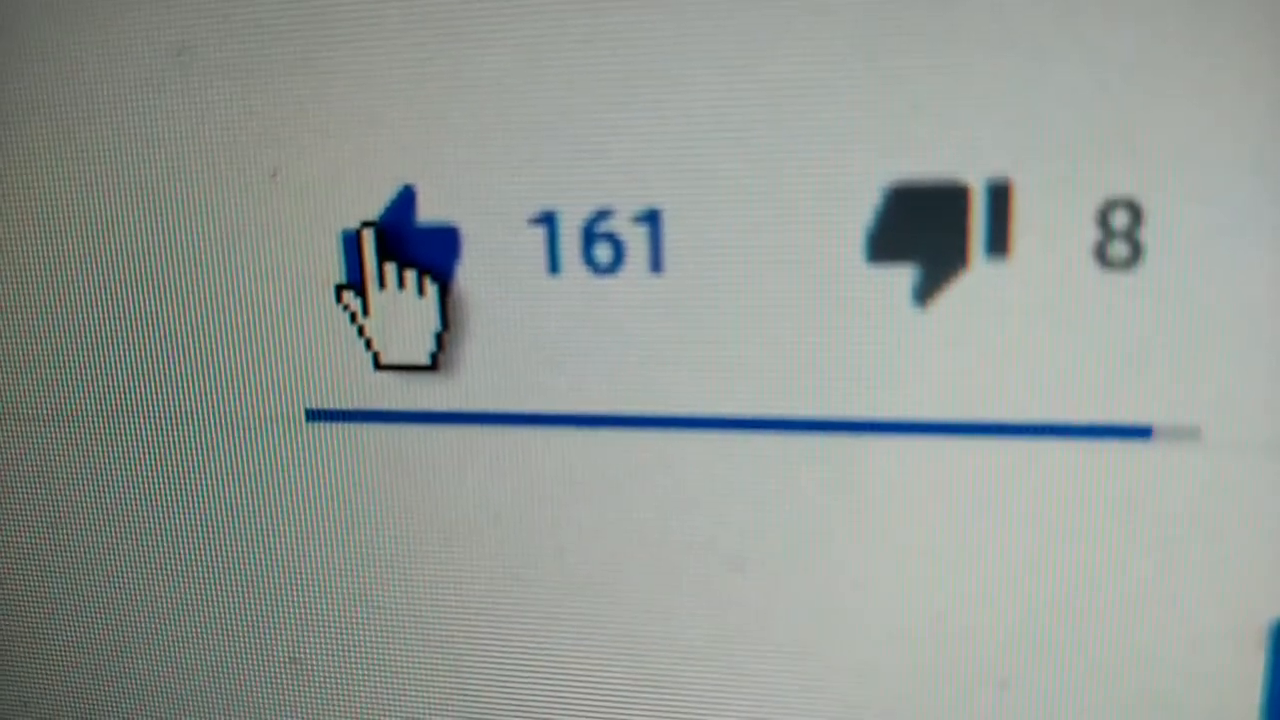